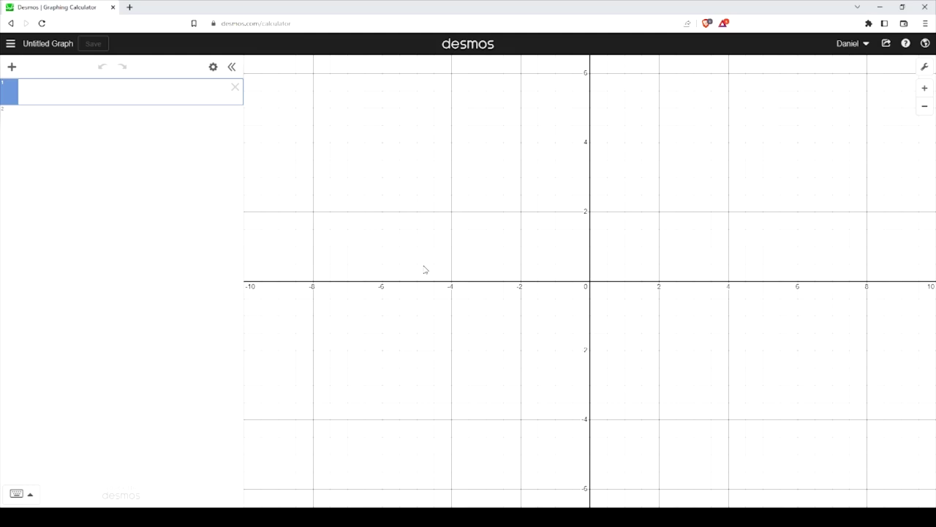
- Add a folder titled "Nonlinear to Linear" to the expression list
click(13, 68)
click(33, 157)
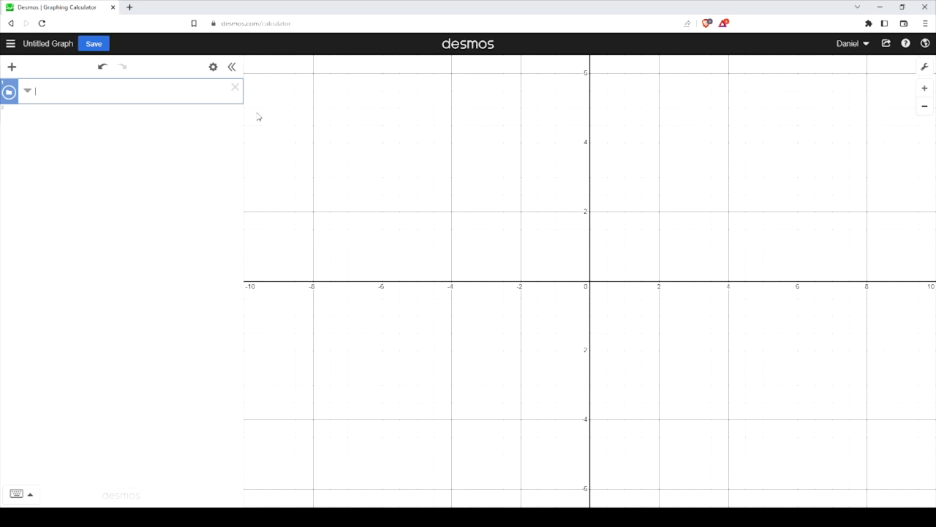
text(Nonlinear to Linear)
key(Return)
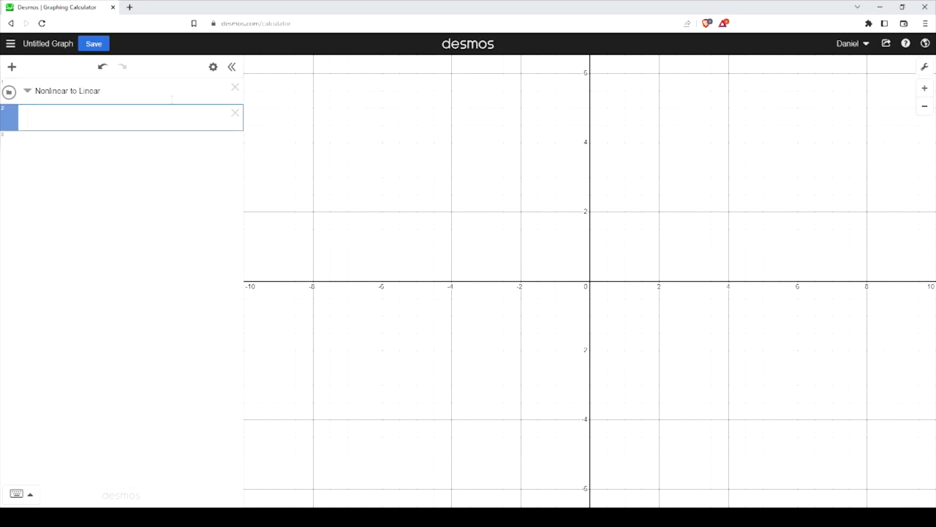
- Define the function f_1(x) = x^2 inside the folder, with the 1 as a subscript
text(f(x))
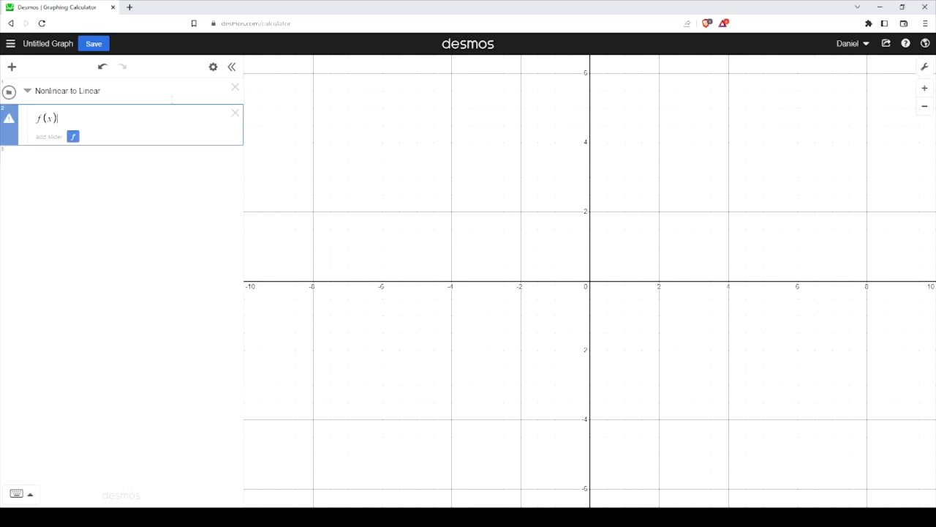
key(Left)
key(Left)
key(Left)
text(_1)
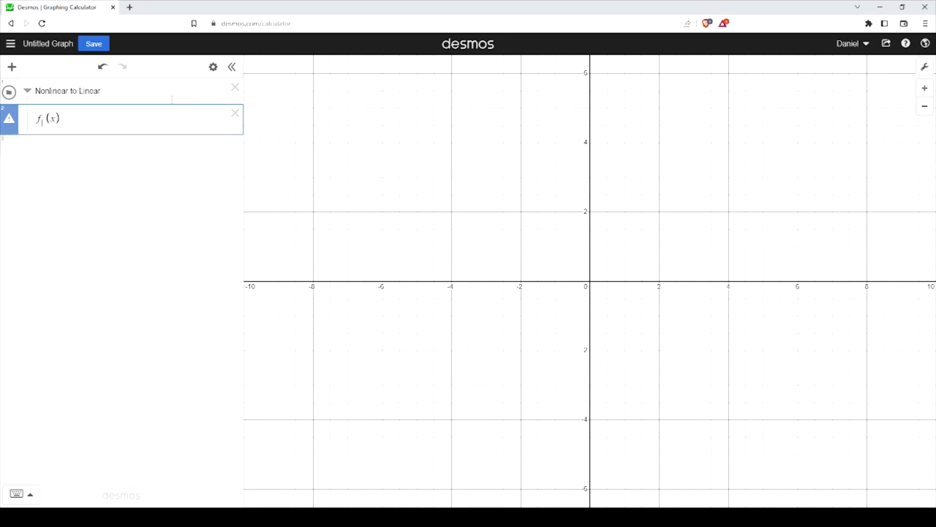
double_click(43, 123)
click(44, 122)
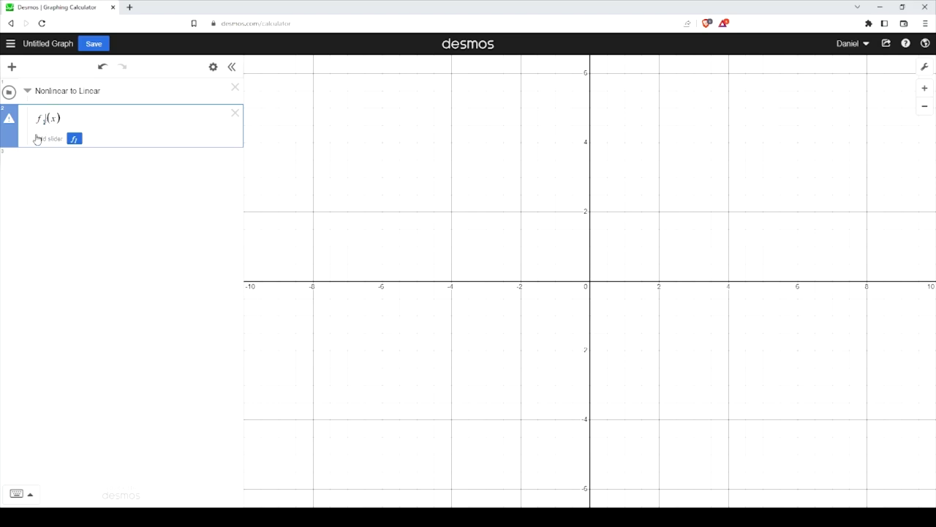
double_click(39, 119)
click(83, 120)
text(-)
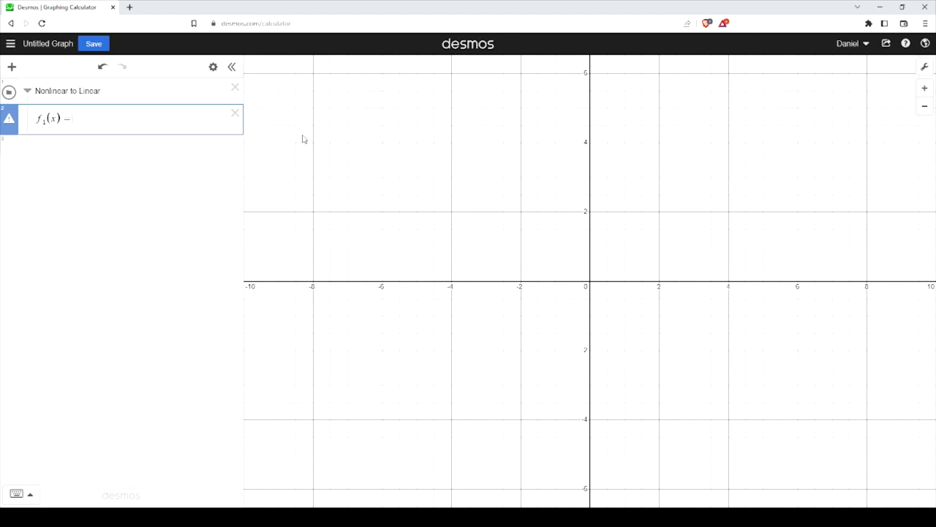
text(x)
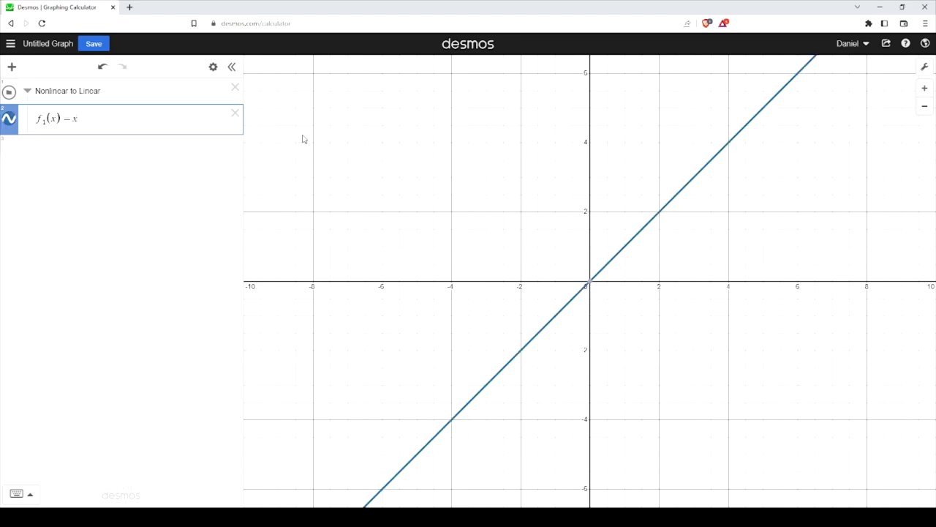
text(^2)
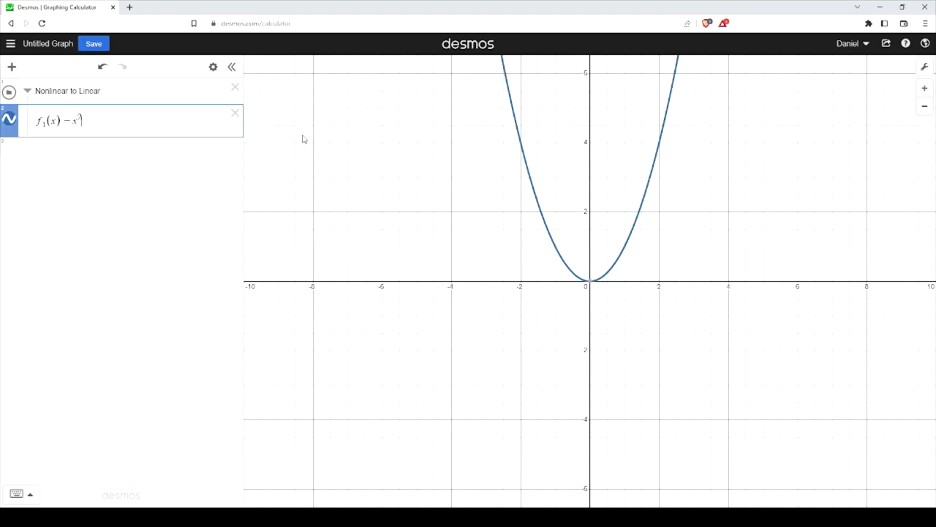
- Restrict the domain of f_1 to 0 ≤ x ≤ 2 and start a new expression below it
key(Right)
text({0<x)
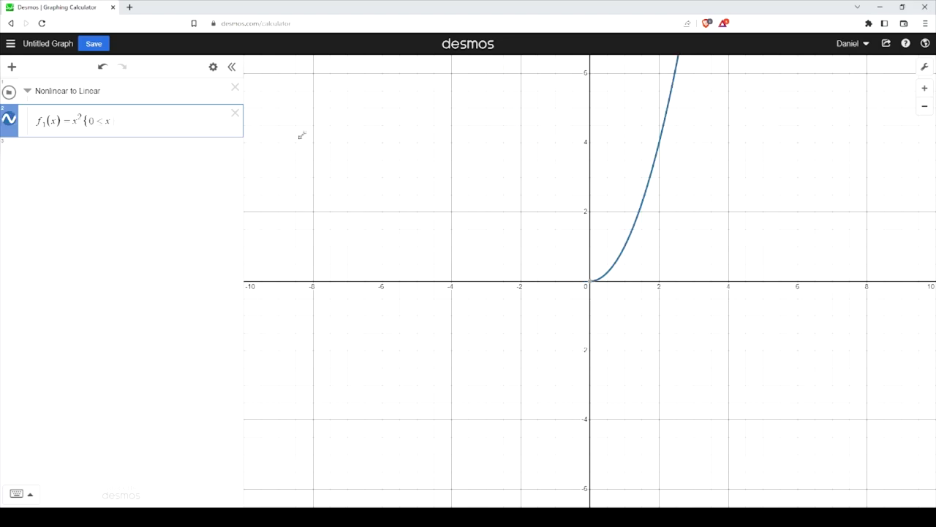
text(<2})
key(Return)
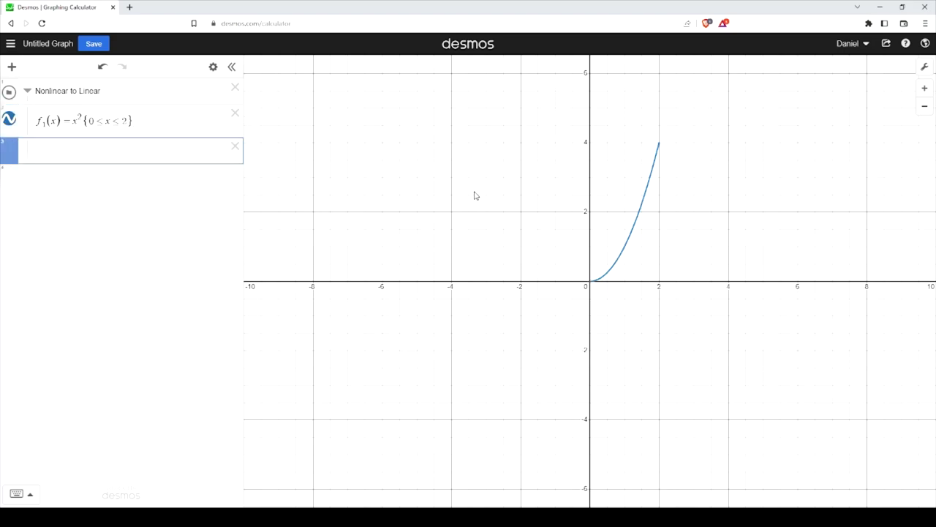
- Enter f_2(x) = x as a second function and check both graphs at x = 2
text(f_2)
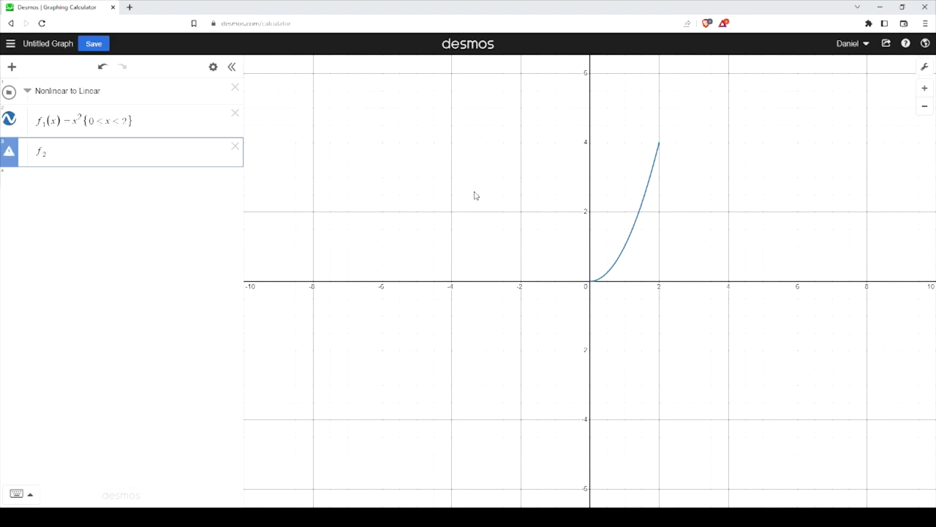
text((x))
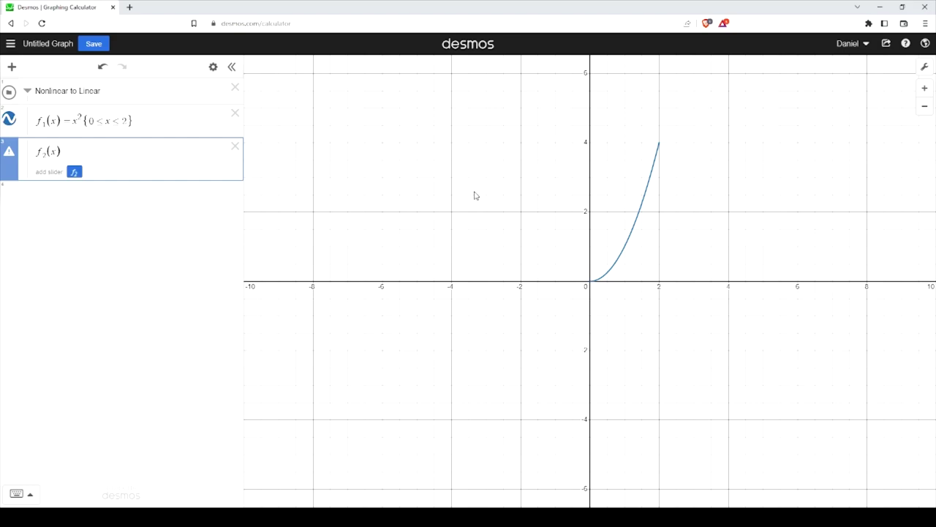
text(=x)
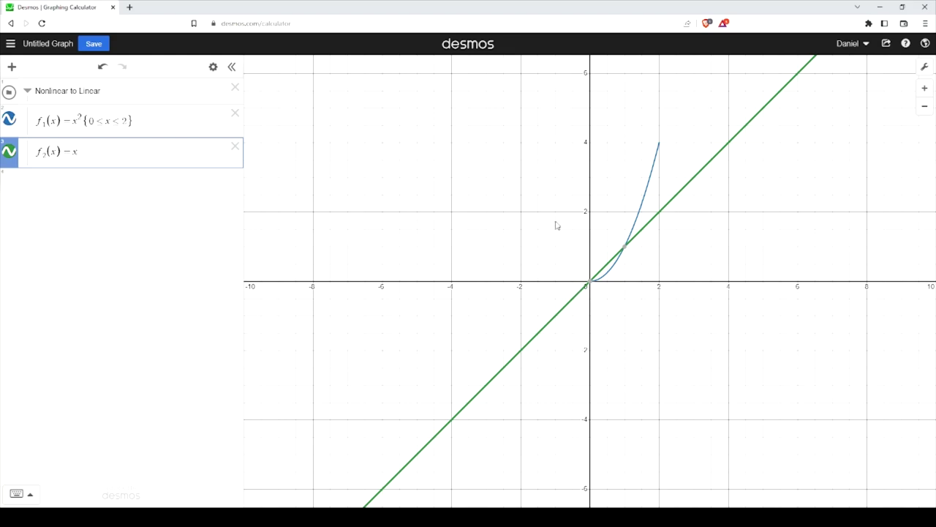
click(660, 213)
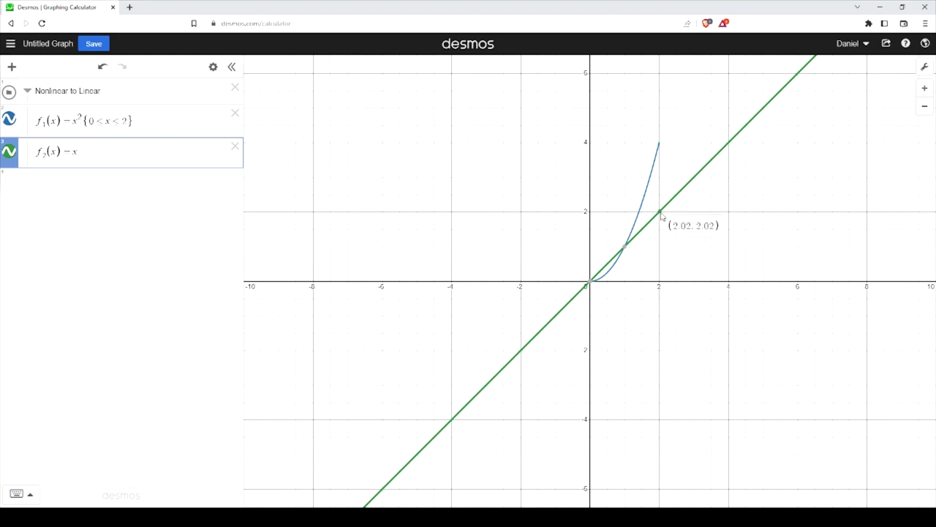
click(659, 145)
- Rewrite f_2(x) as (x − 2) + f_1(2) so the line starts from the parabola's endpoint
click(77, 153)
text((x-2)
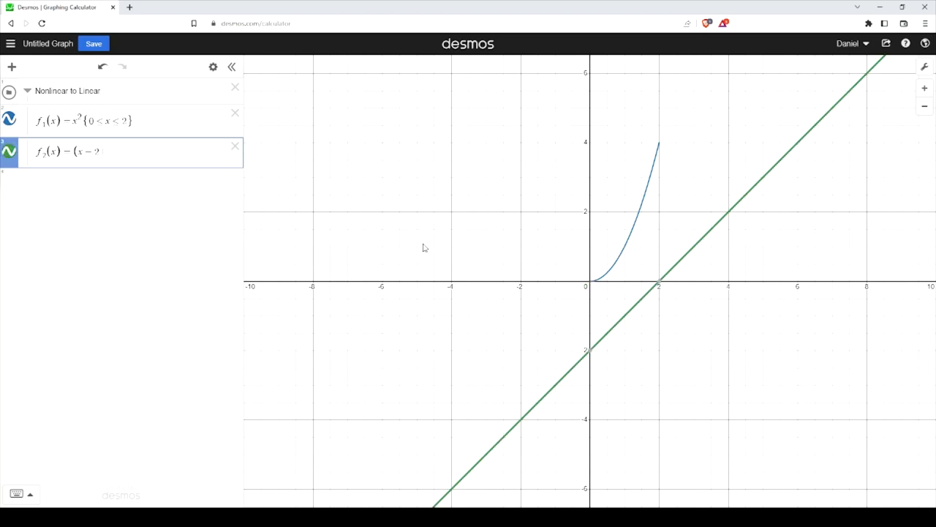
text()+)
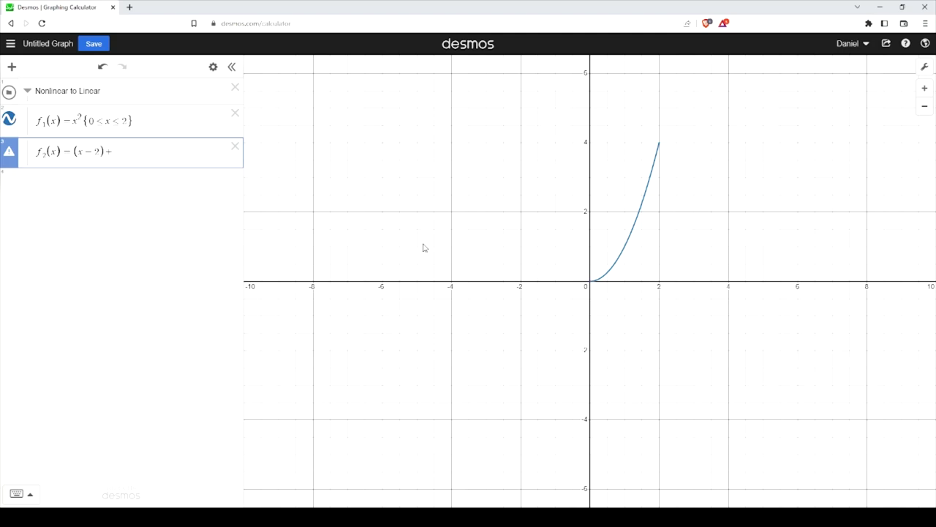
text(f1()
text(2))
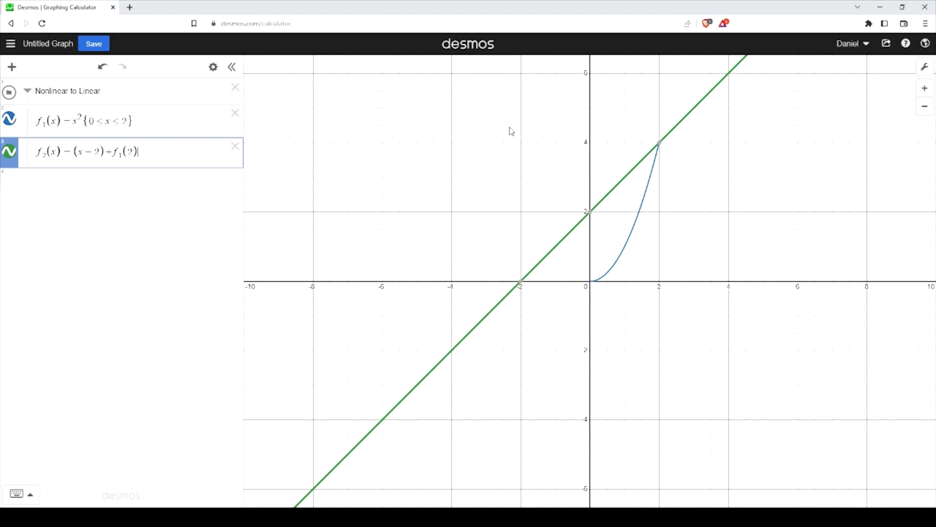
mouse_move(661, 152)
- Add the variable x_1 = 2 as the first expression in the folder, above f_1
click(130, 95)
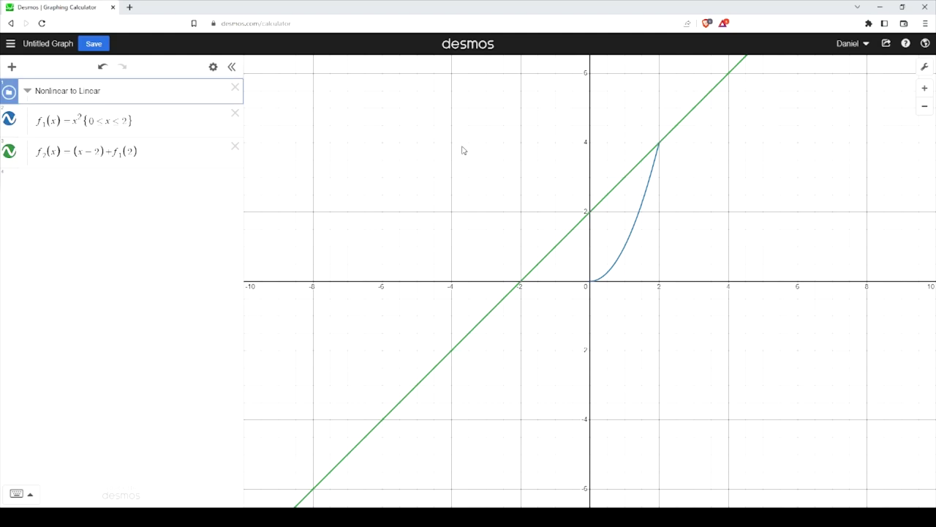
key(Return)
text(x)
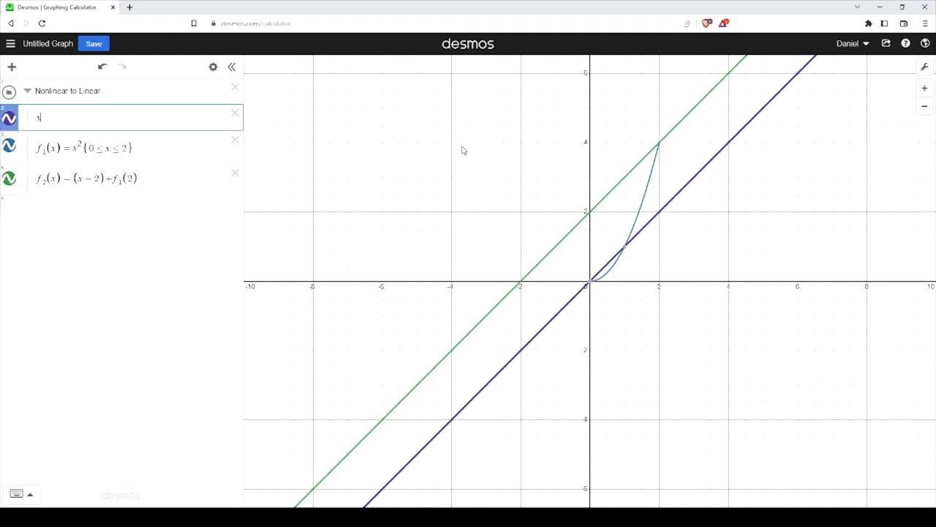
text(_1 = 2)
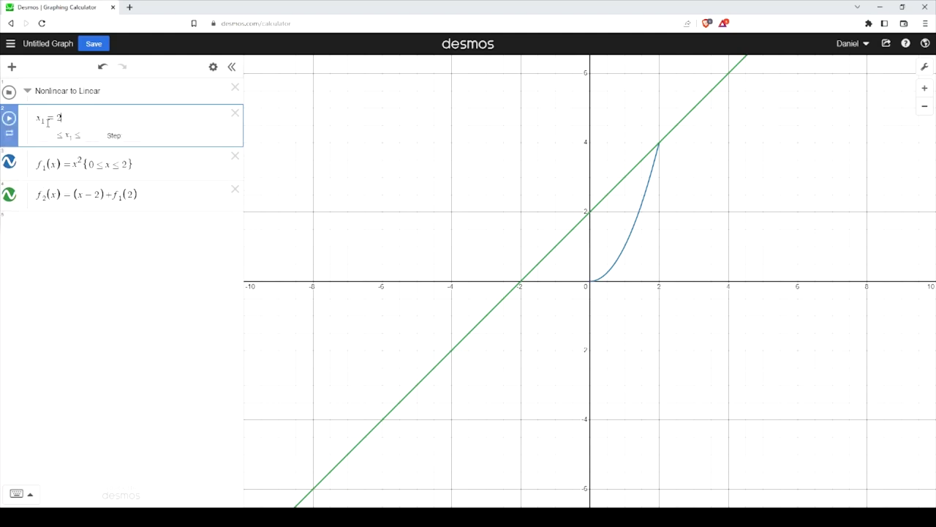
- Replace the value 2 with x_1 in the upper domain limit of f_1 and in both places in f_2
key(Home)
key(shift+Right)
key(shift+Right)
click(125, 165)
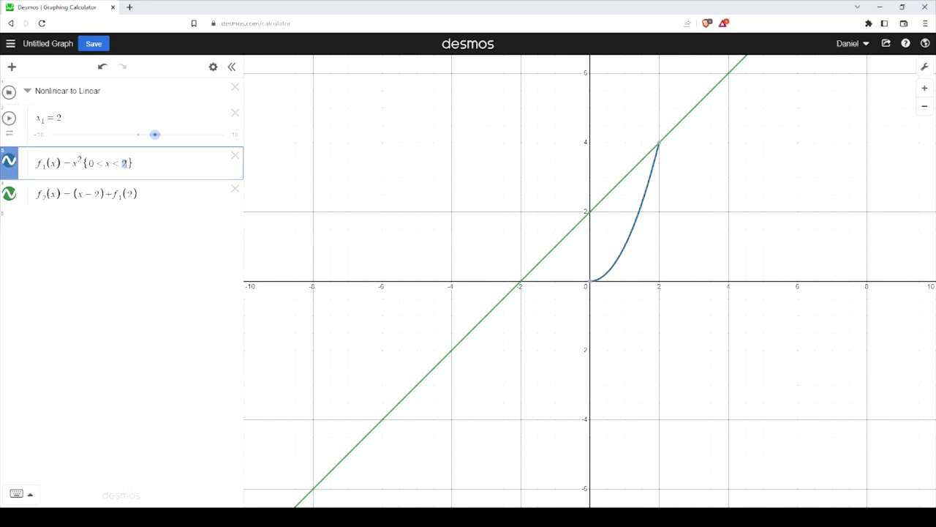
click(96, 194)
key(BackSpace)
text(x_1)
key(BackSpace)
text(x_1)
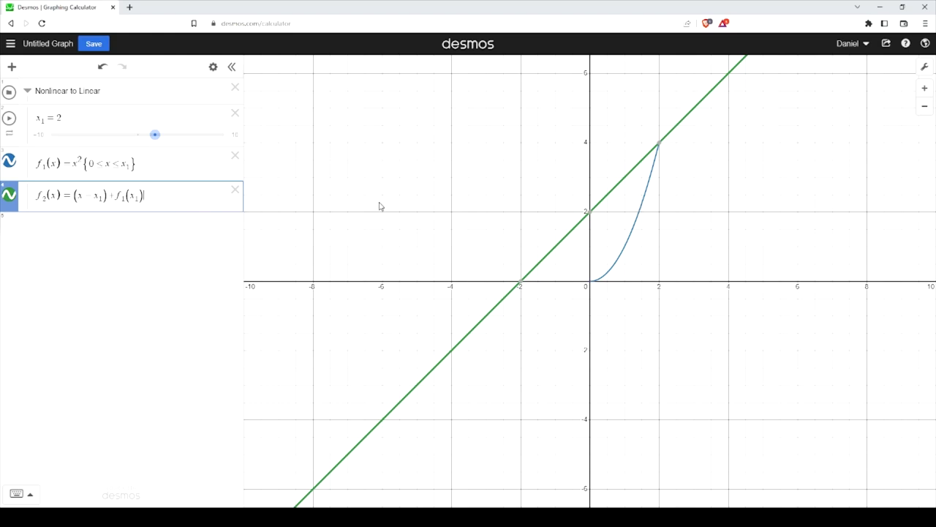
- Restrict the domain of f_2 to x_1 ≤ x
text({x1)
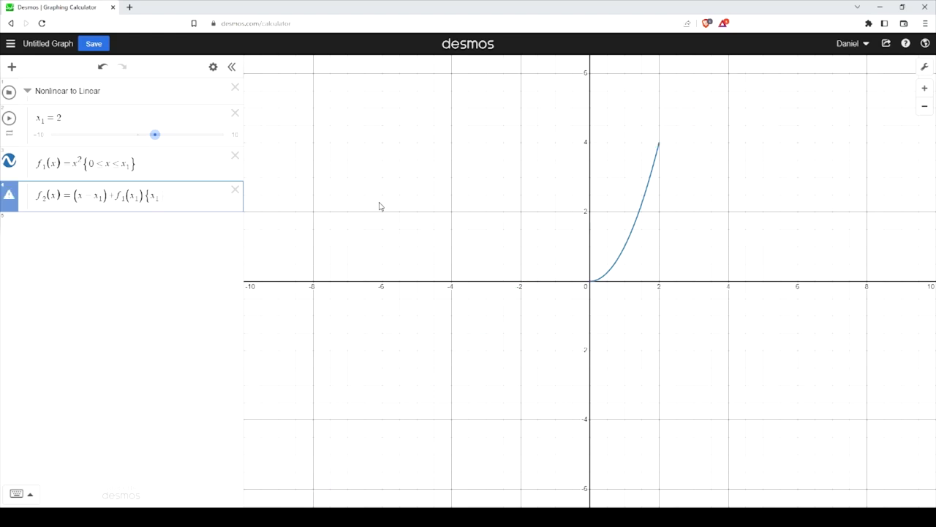
text(<=x)
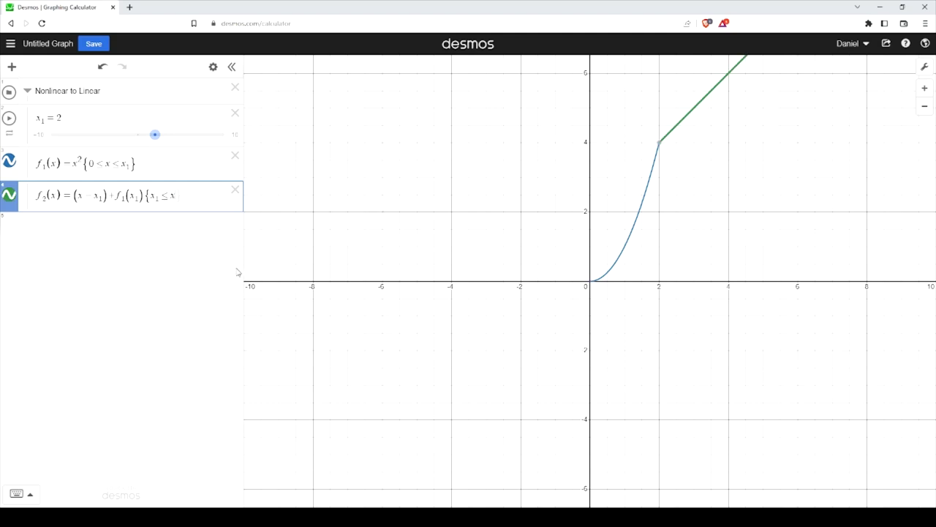
text(})
- Hide the graph of f_2 and add the derivative f_1'(x) as a new expression directly below f_1
click(35, 168)
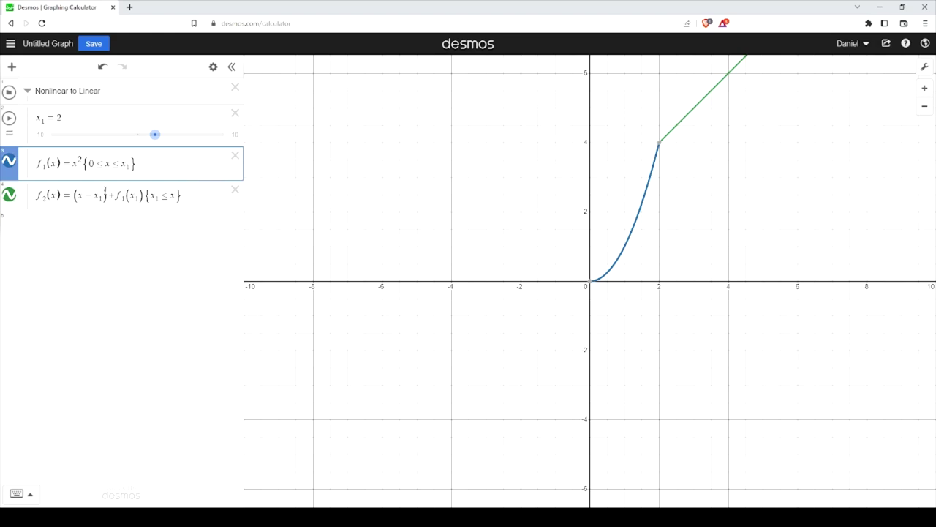
click(9, 195)
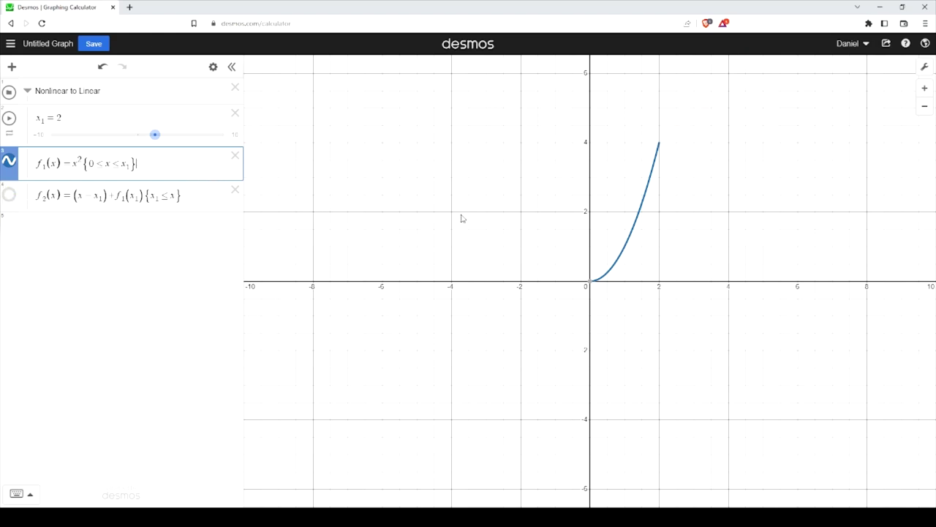
key(Return)
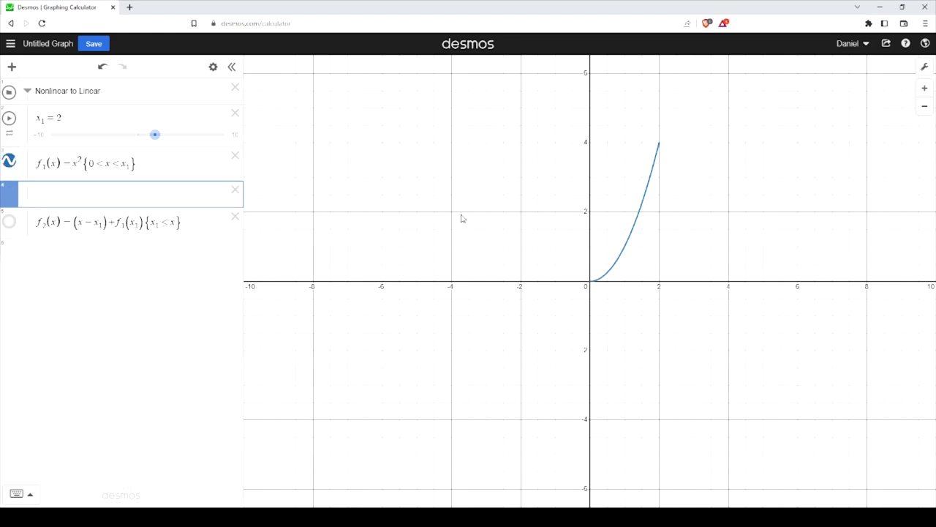
text(f_1)
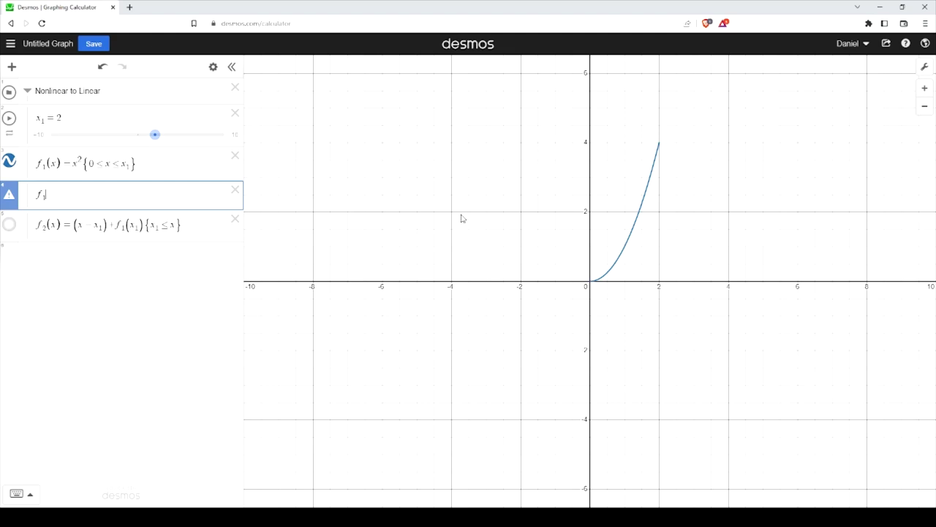
text('(x))
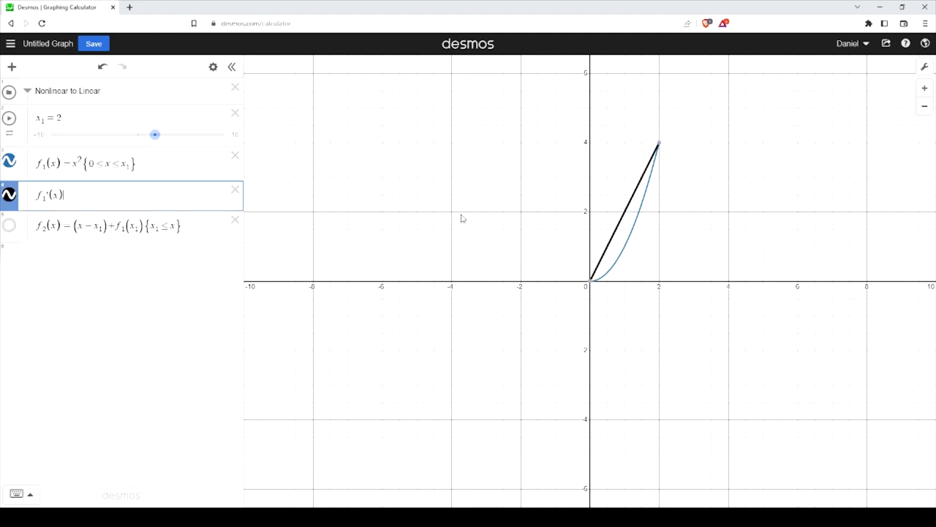
- Change the color of the f_1'(x) graph to red
click(213, 67)
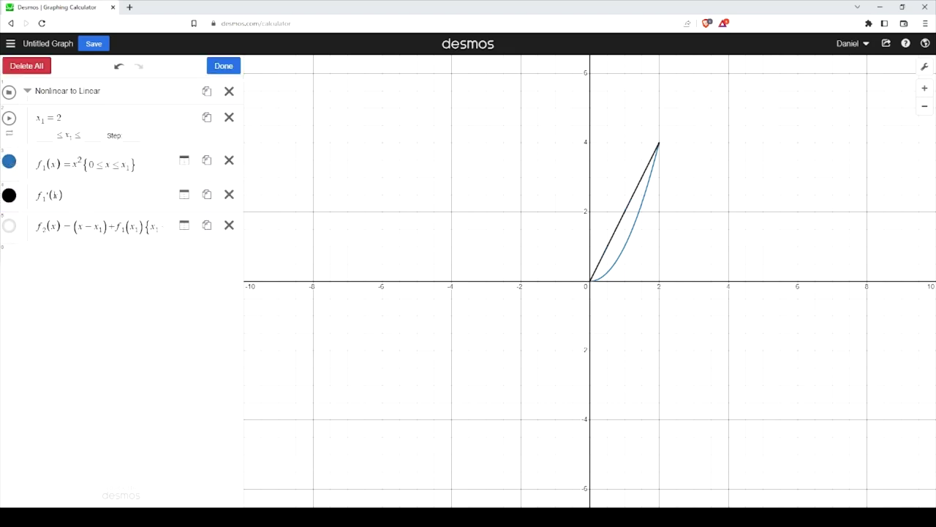
click(9, 194)
click(33, 246)
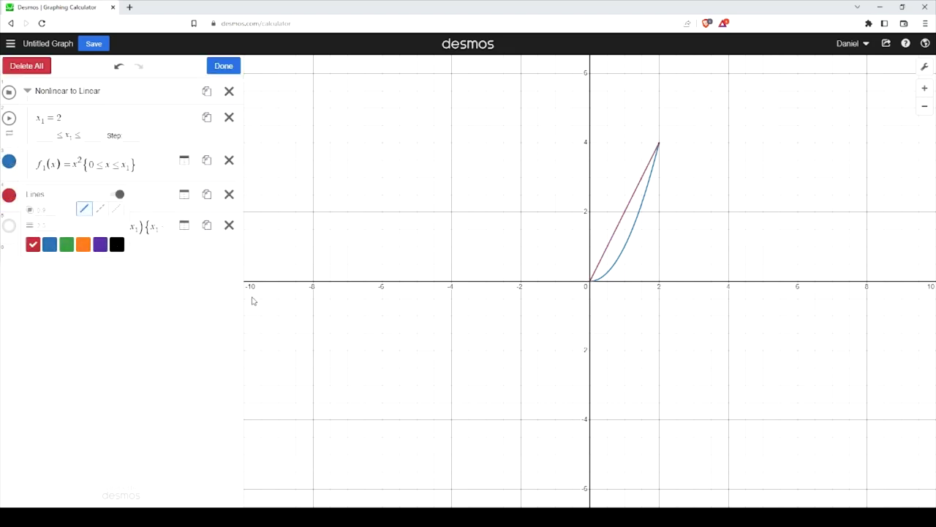
click(198, 306)
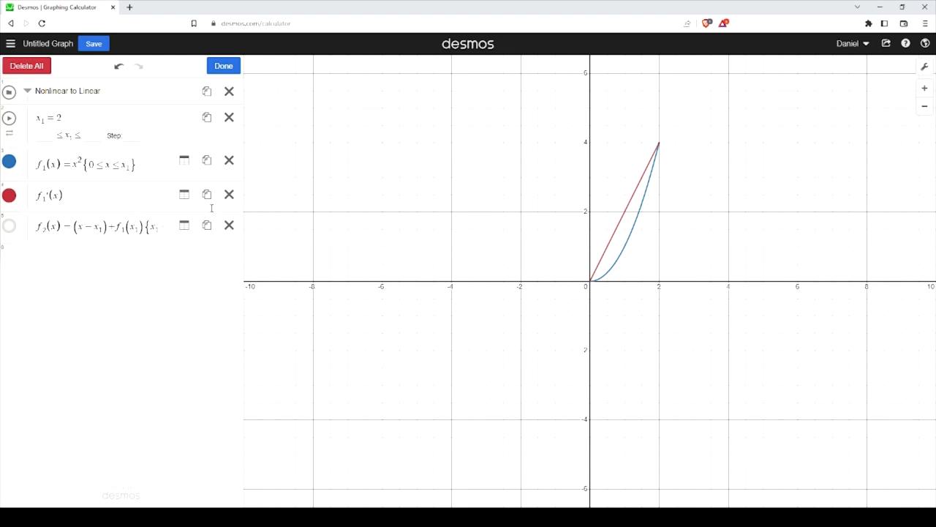
- Examine the parabola at the point (1, 1) and the derivative line at x = 1
click(627, 251)
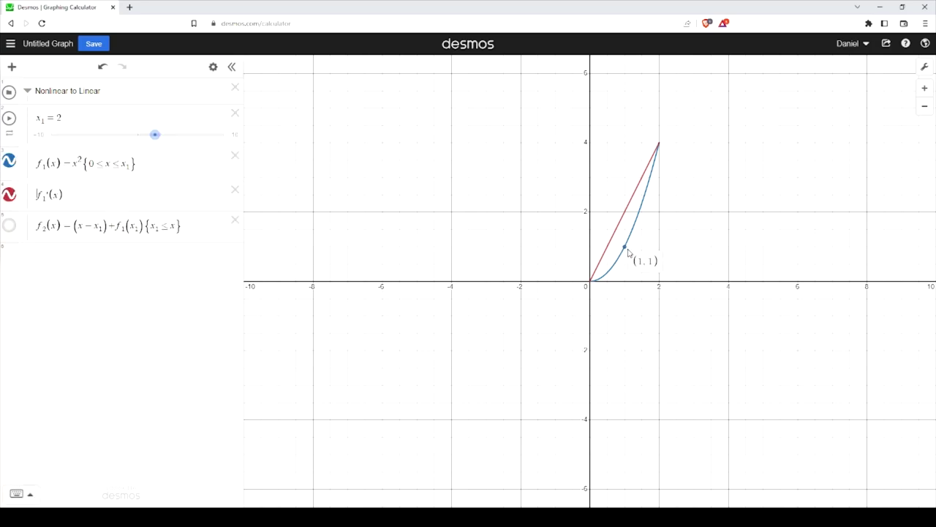
click(628, 253)
click(626, 250)
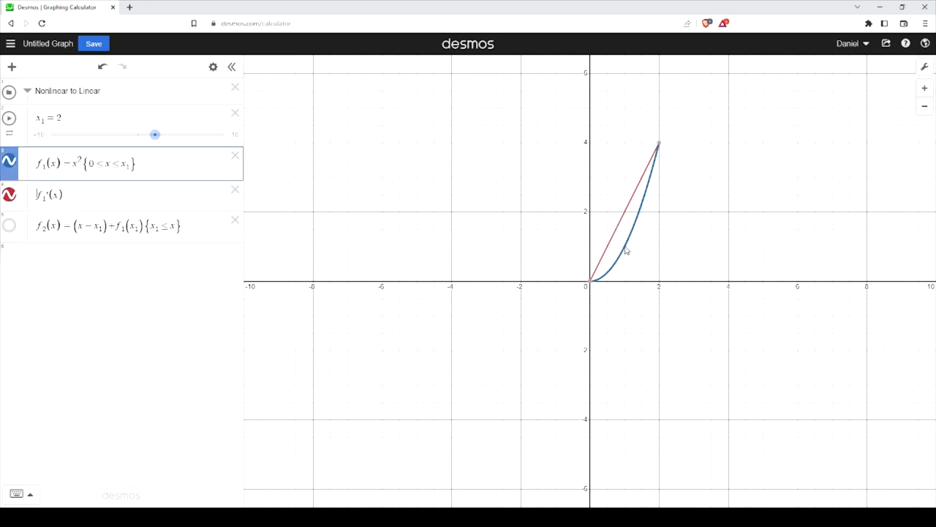
click(625, 215)
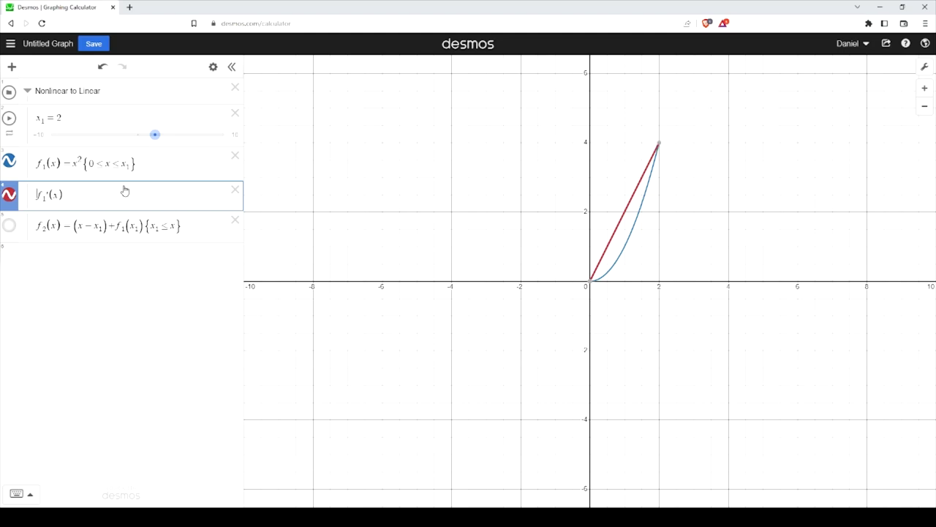
- Change the derivative expression f_1'(x) so that it is evaluated at x_1
double_click(54, 195)
key(BackSpace)
text(x_1)
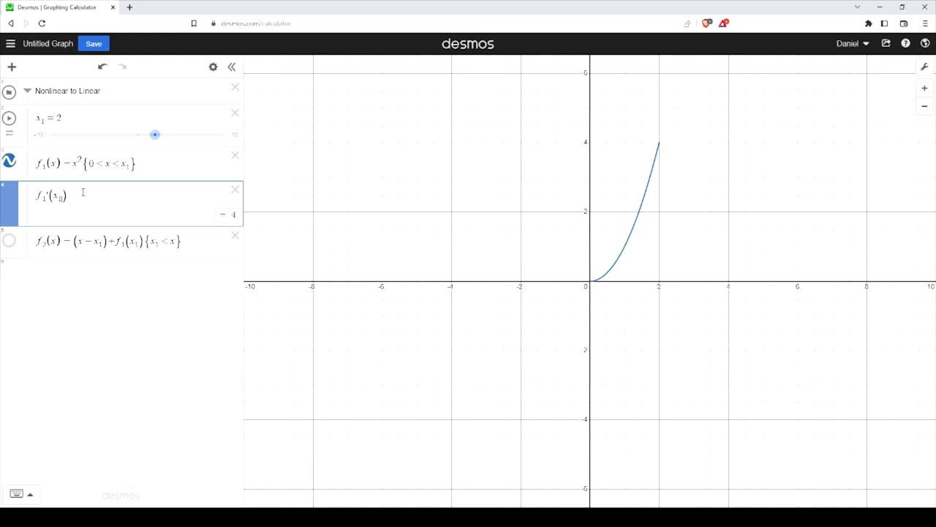
- Copy f_1'(x_1) into f_2 as the slope factor in front of (x − x_1)
key(ctrl+a)
key(ctrl+c)
click(73, 244)
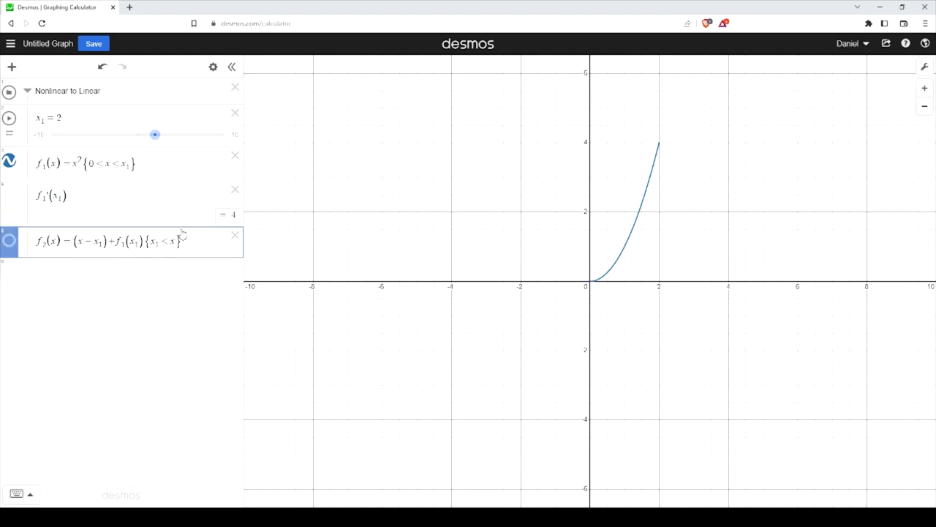
key(ctrl+v)
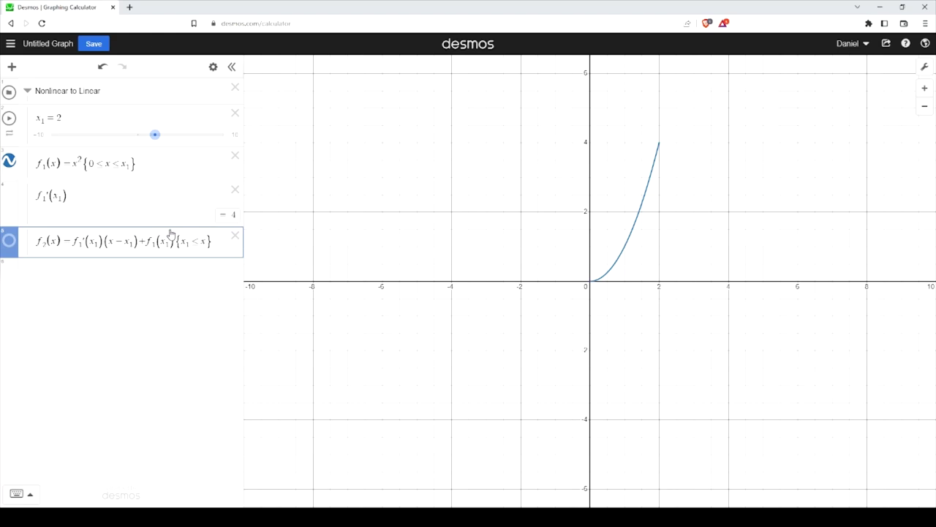
- Show the graph of f_2 and delete the separate f_1'(x_1) expression
click(10, 241)
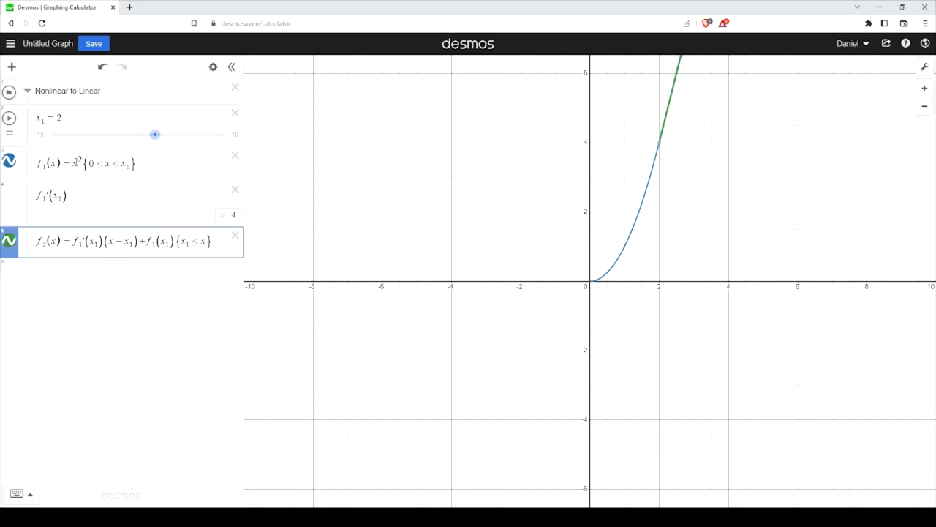
click(235, 190)
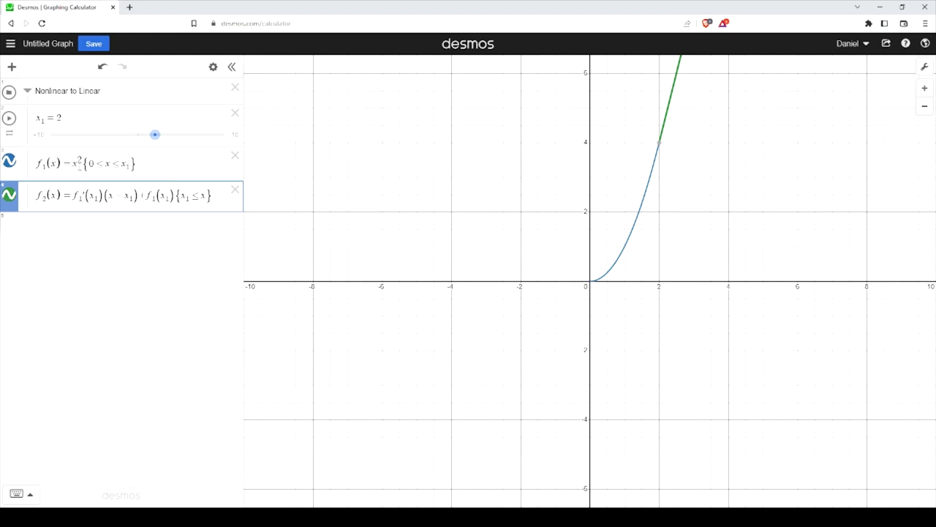
click(79, 165)
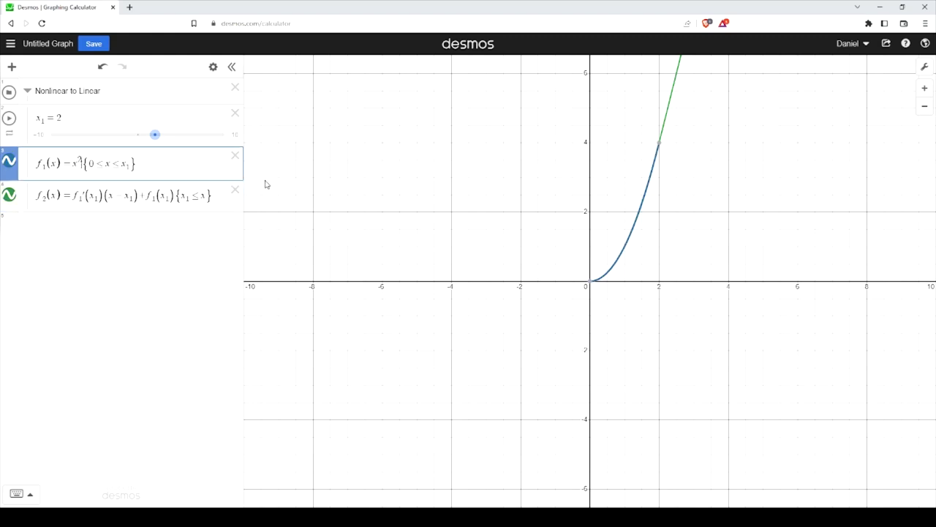
key(BackSpace)
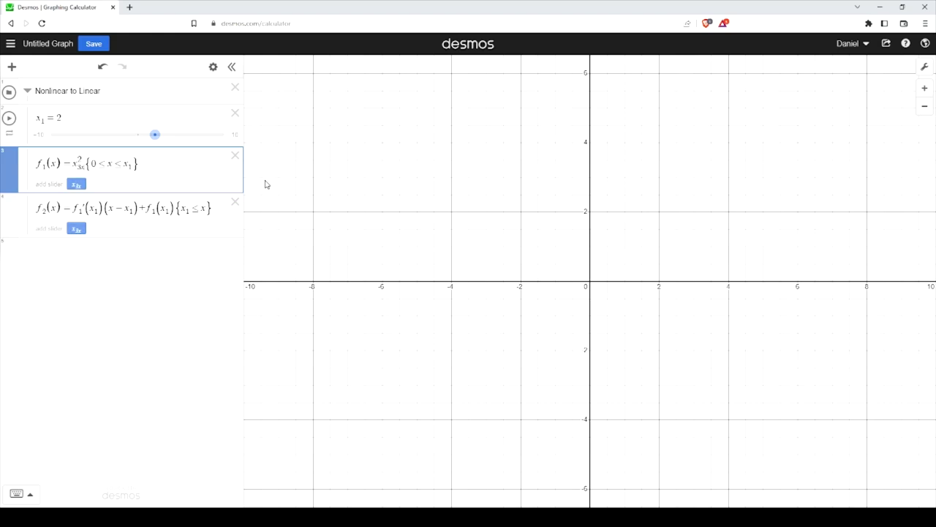
key(ctrl+z)
- Extend f_1 to x^2 + 6x^5, keeping the new term in front of the domain restriction
click(171, 163)
key(Left)
text(+1)
key(BackSpace)
text(x)
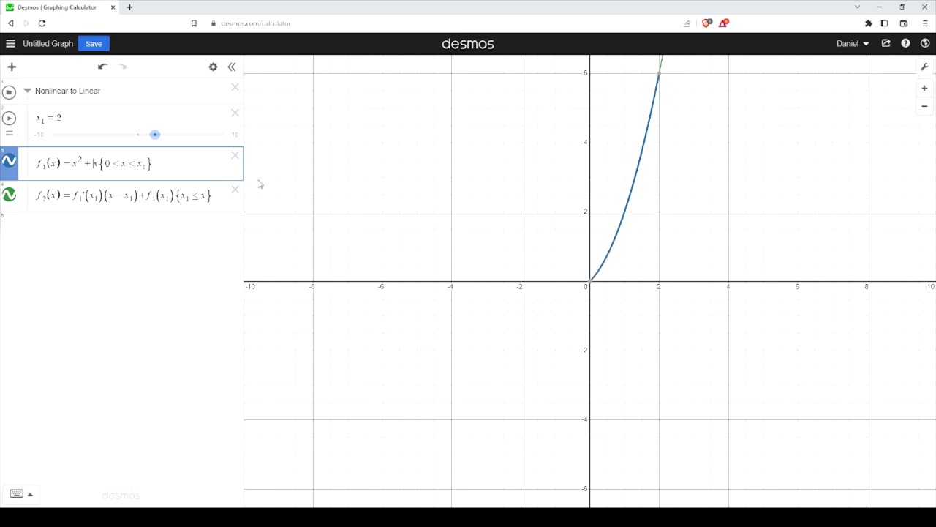
text(^3)
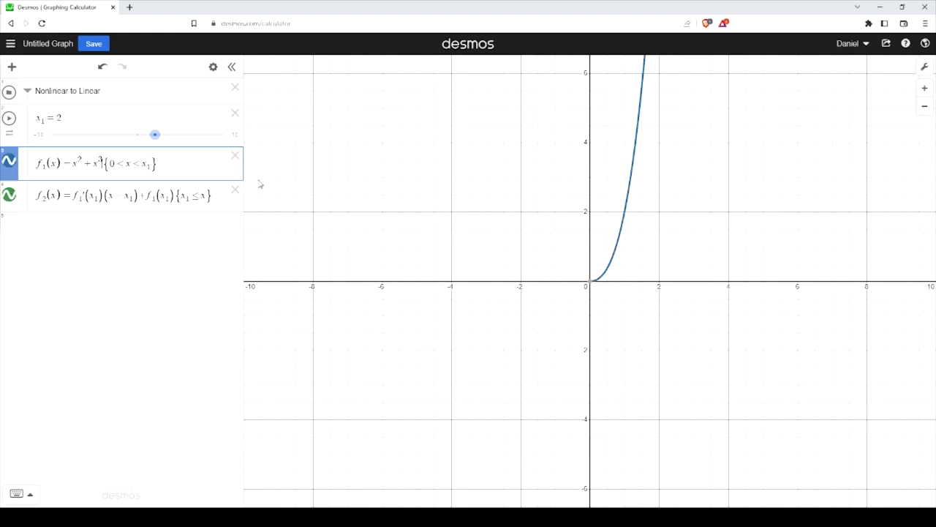
key(BackSpace)
text(4)
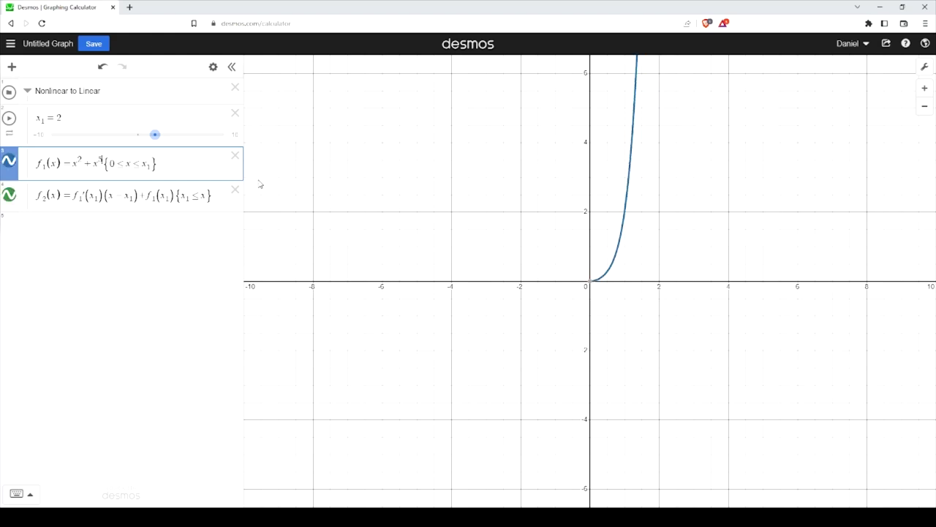
text(6)
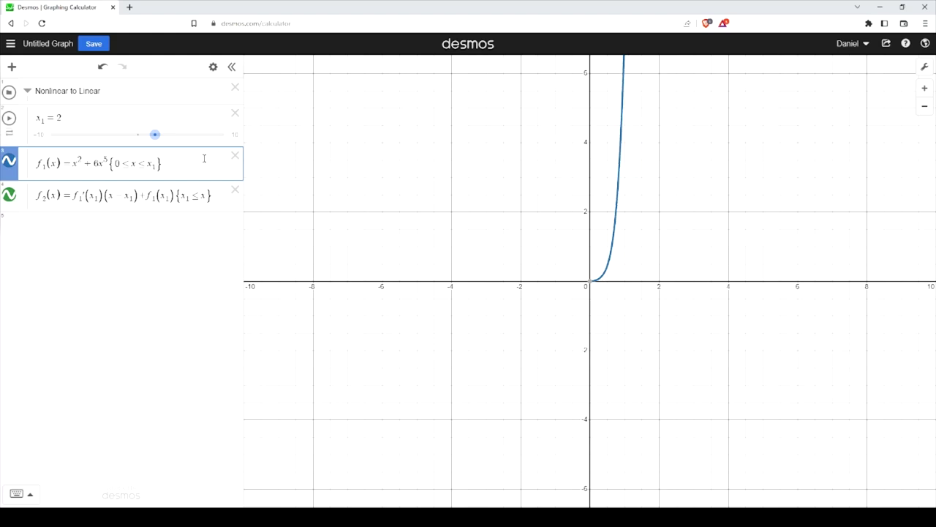
- Add sin(x) at the start of f_1 and remove the x^2 and 6x^5 terms
text(sin(x)+)
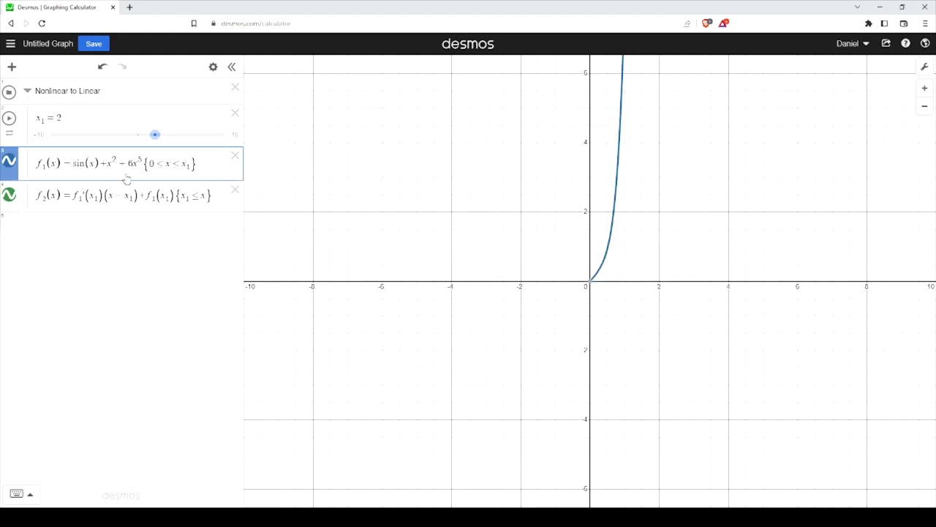
drag(140, 166, 98, 165)
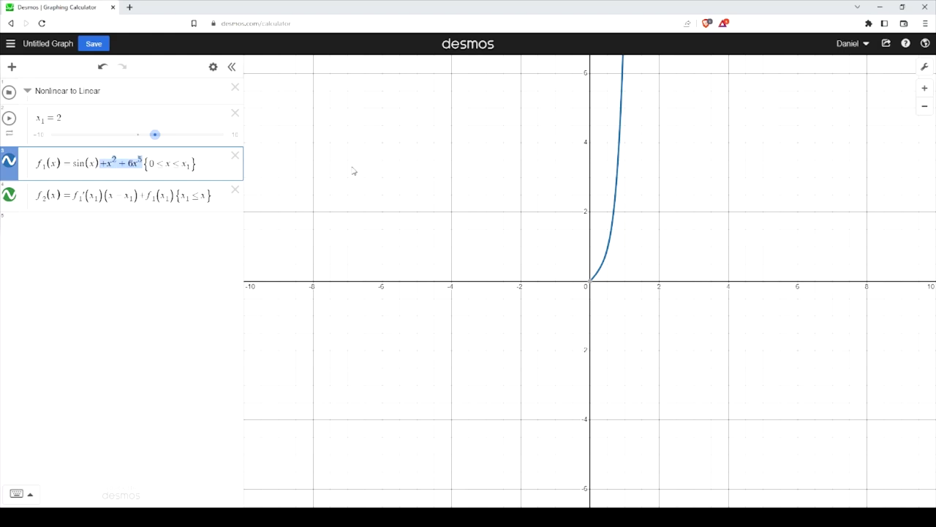
key(BackSpace)
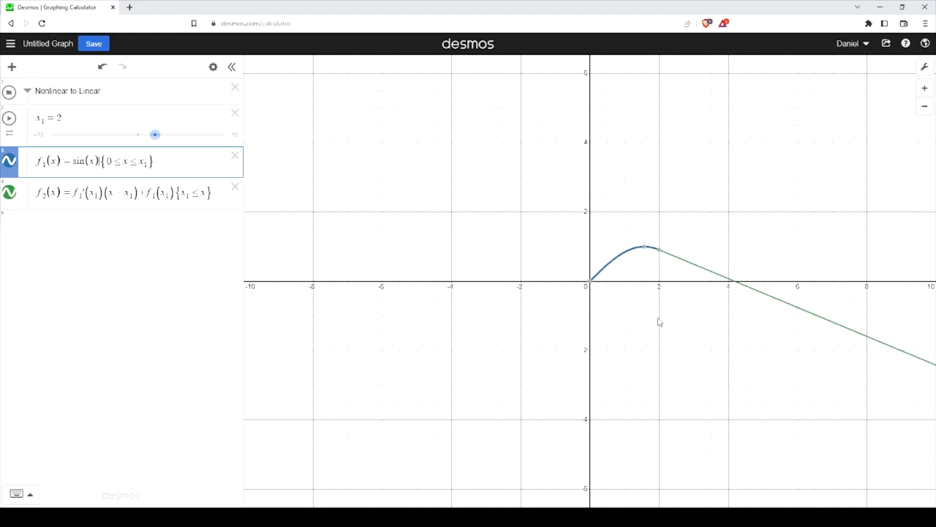
click(701, 293)
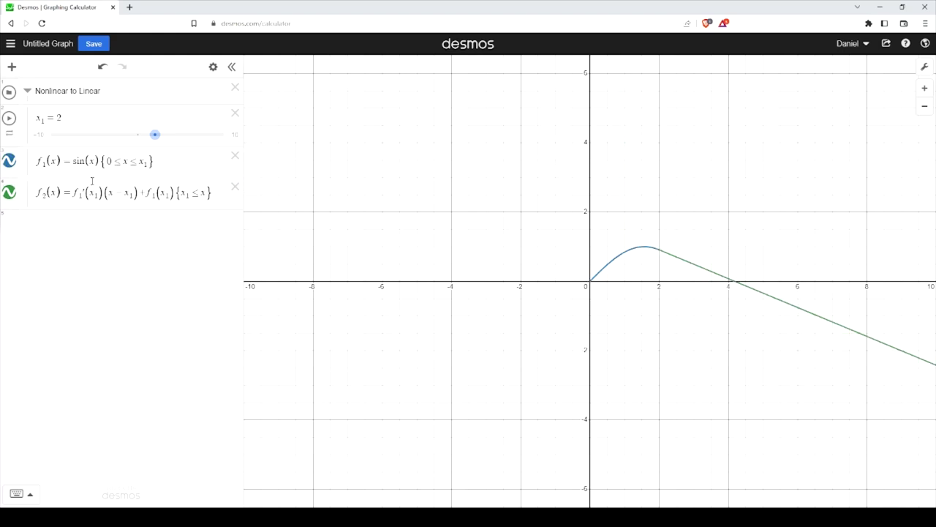
- Multiply sin(x) in f_1 by ln(x)
click(83, 160)
text(ln(x))
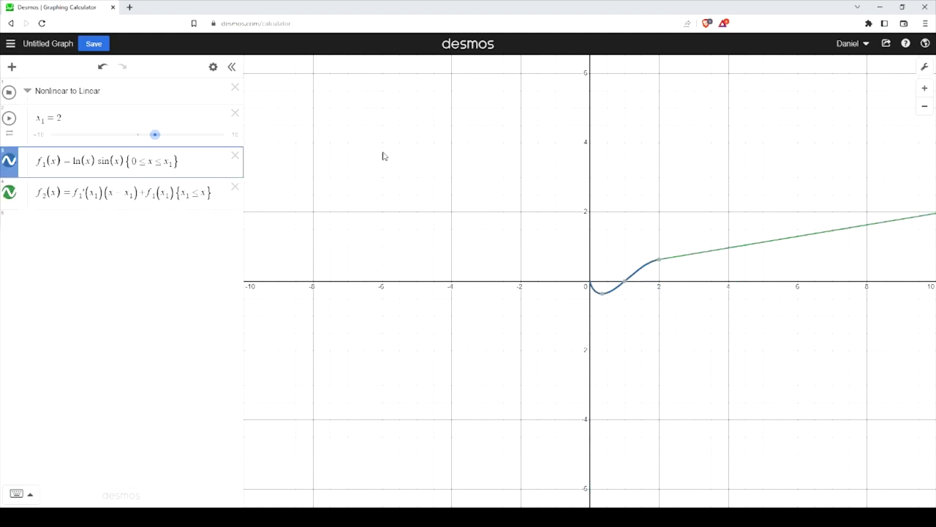
click(649, 347)
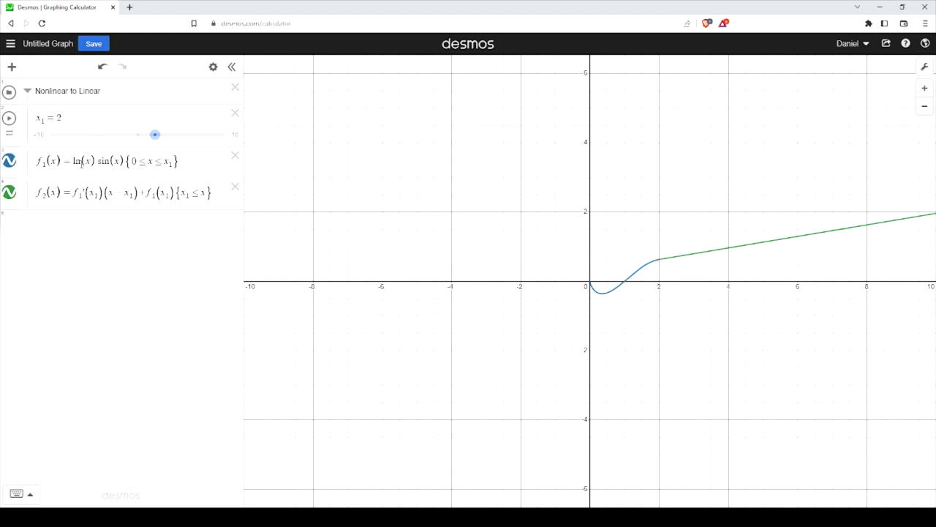
drag(73, 161, 129, 160)
mouse_move(73, 192)
mouse_down()
mouse_move(103, 194)
mouse_move(74, 194)
mouse_move(103, 194)
mouse_move(87, 196)
mouse_up()
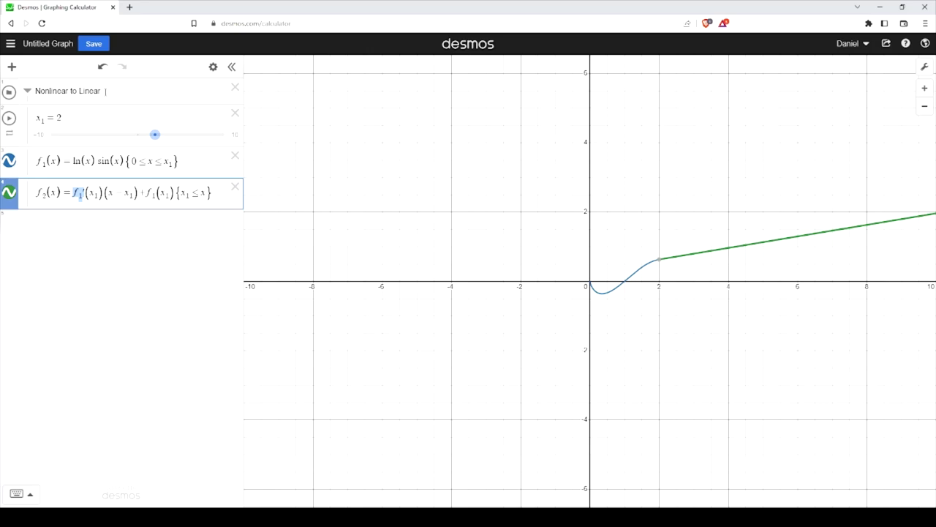
drag(106, 91, 22, 103)
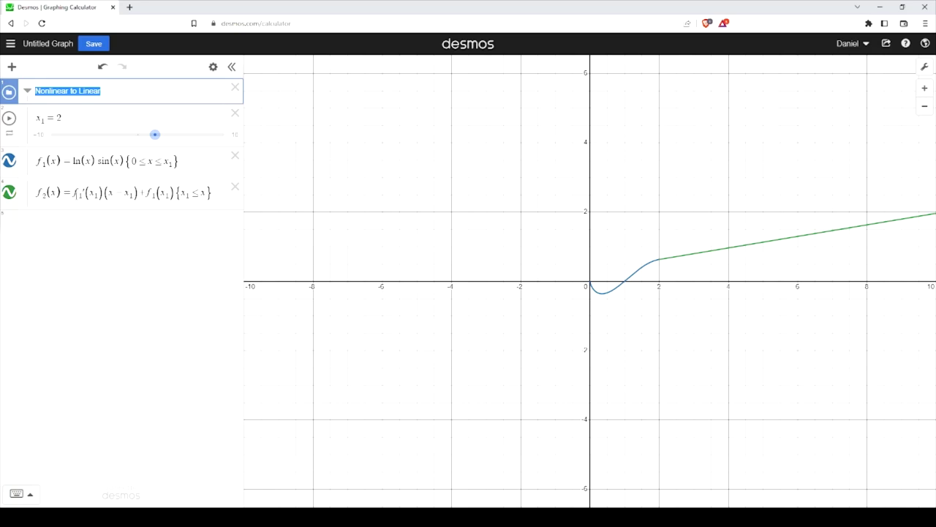
drag(73, 193, 107, 196)
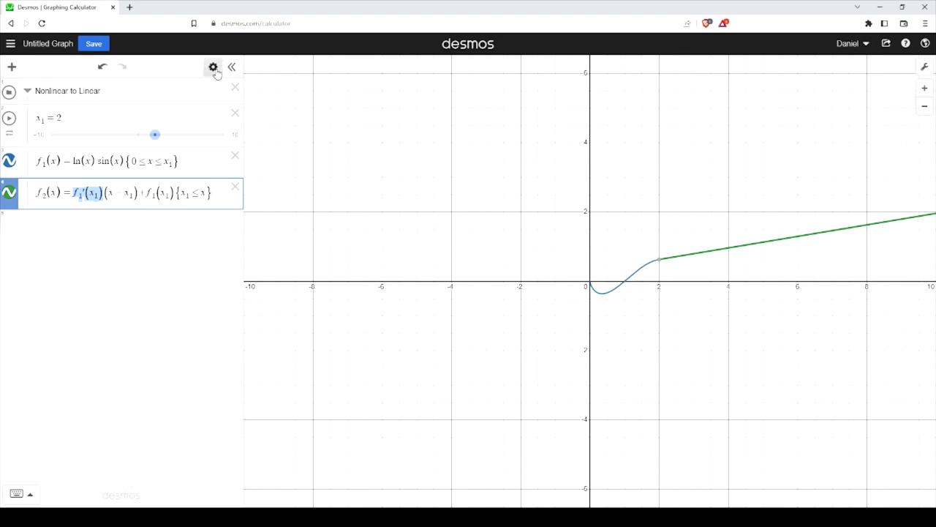
- Hide the Nonlinear to Linear folder and add a folder titled "Nonlinear to Nonlinear" with an empty expression below it
click(8, 92)
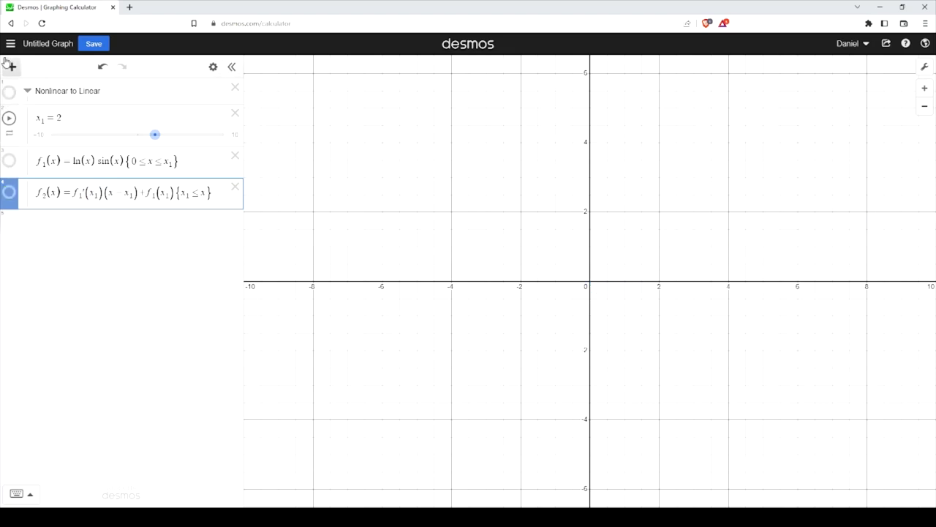
click(12, 66)
click(32, 155)
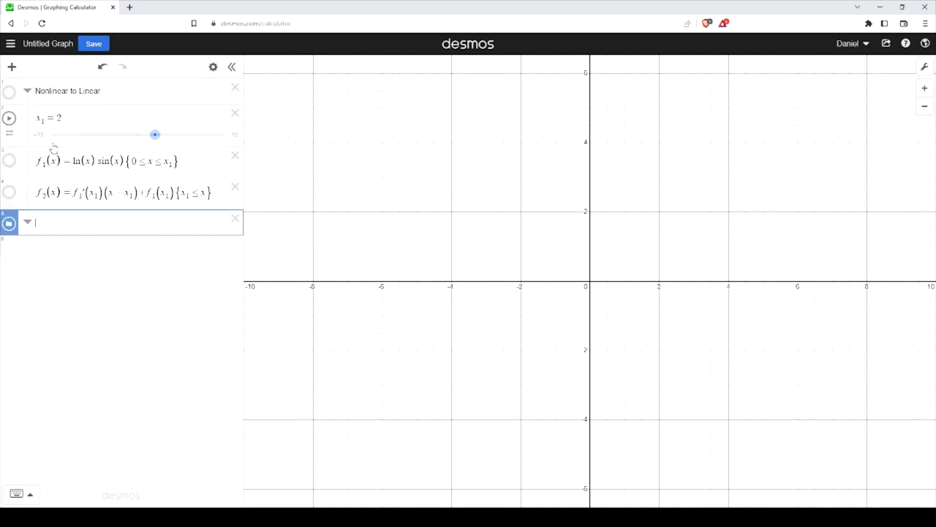
text(Nonlinear to Nonlinear)
click(218, 234)
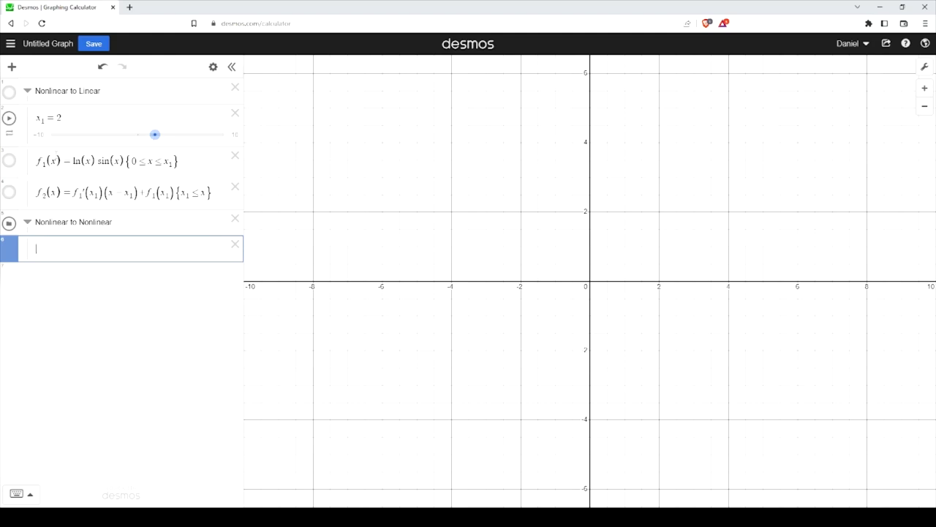
drag(71, 160, 124, 160)
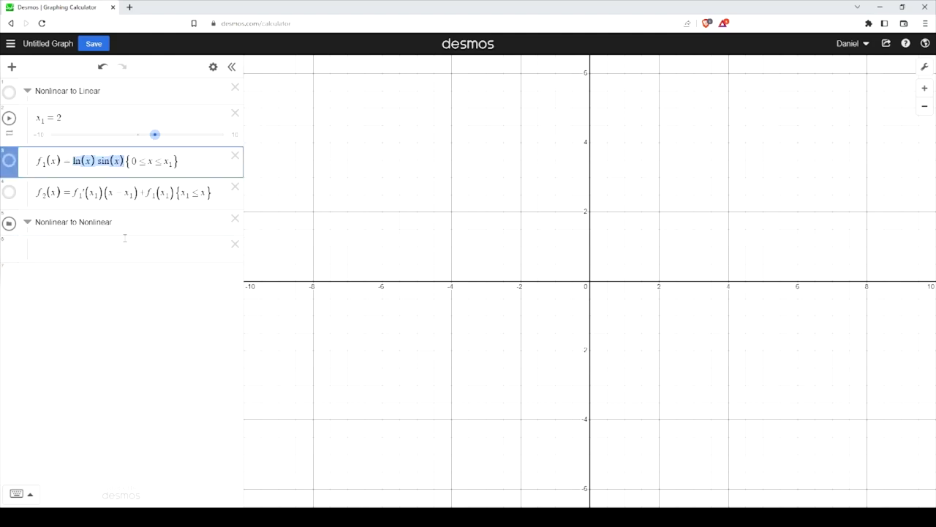
click(77, 247)
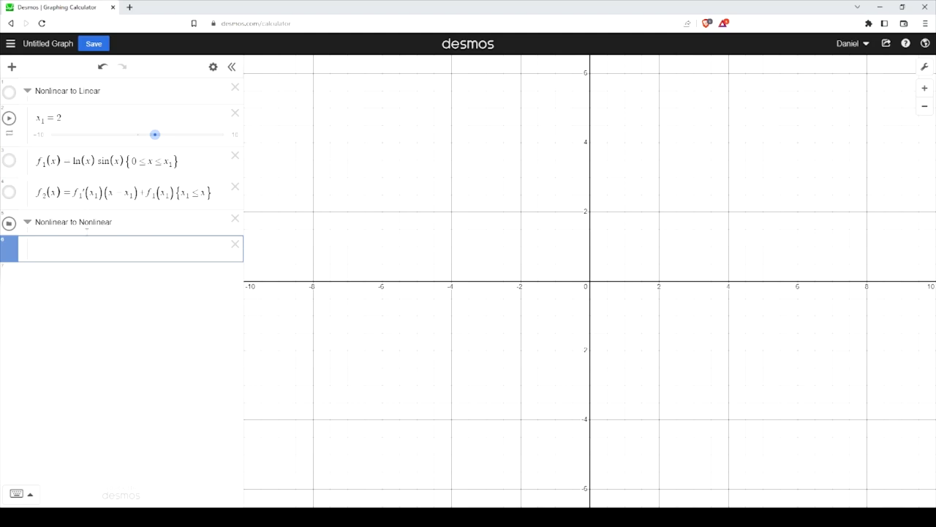
mouse_move(97, 162)
mouse_down()
mouse_move(177, 162)
mouse_move(96, 162)
mouse_up()
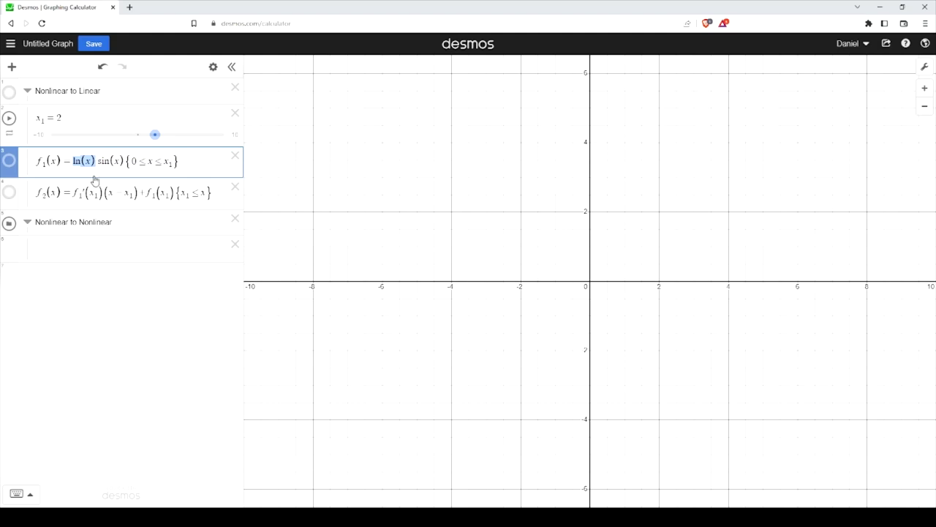
click(95, 162)
- Define f_2 = (x + 2)^3 in the empty expression under the Nonlinear to Nonlinear folder
click(97, 247)
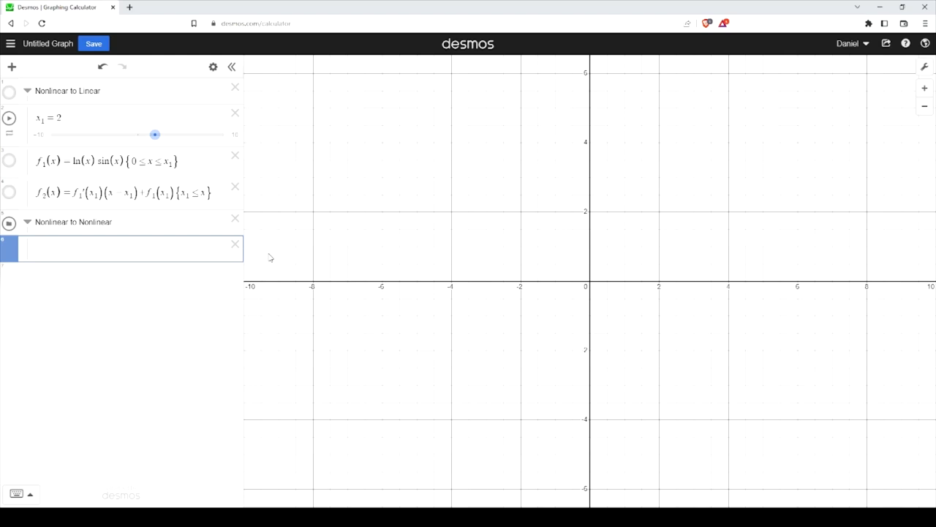
text(f_2)
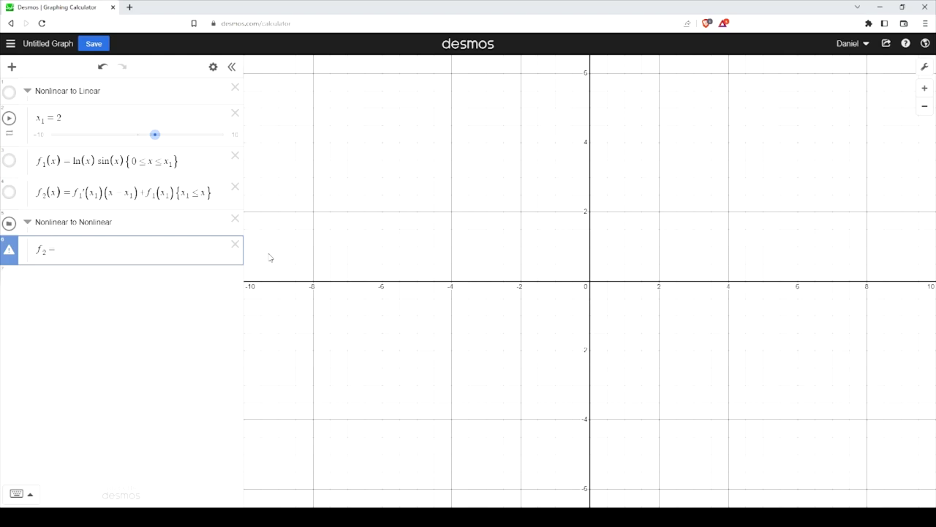
text(=()
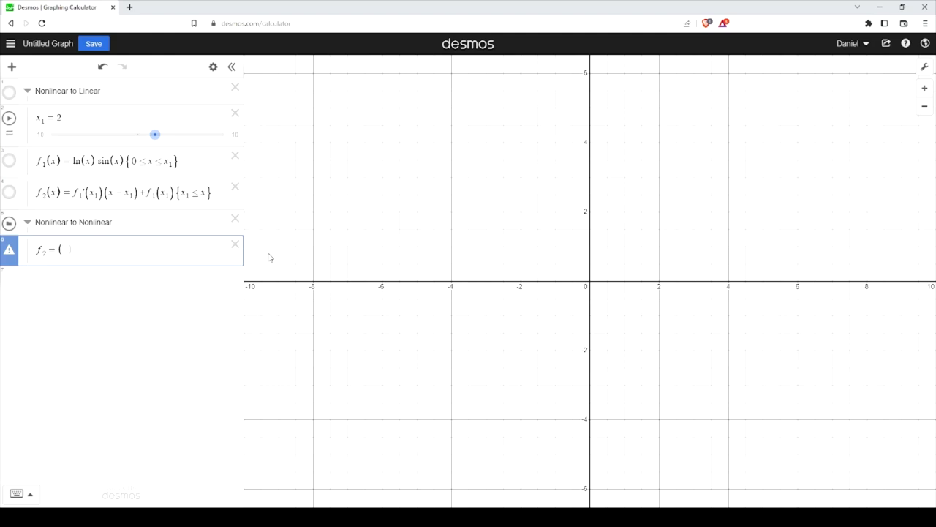
text(x-)
key(BackSpace)
text(+ 2))
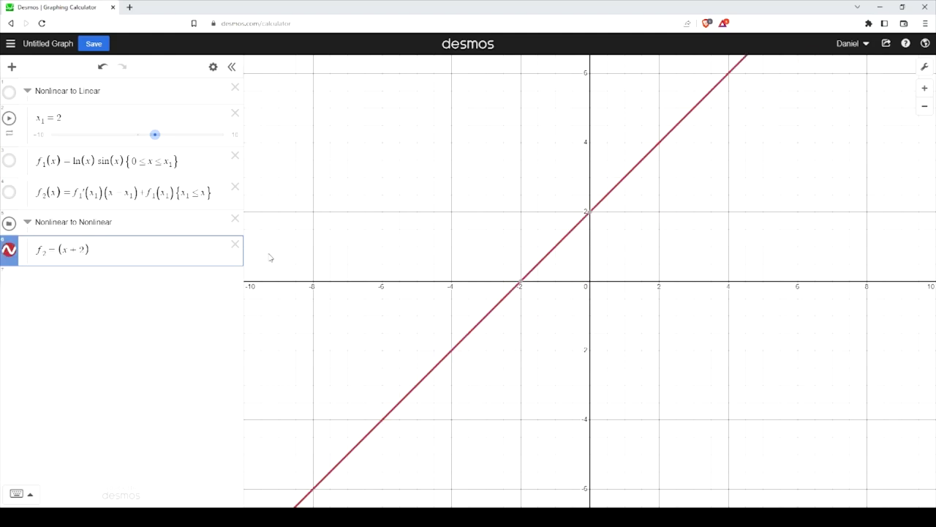
text(^3)
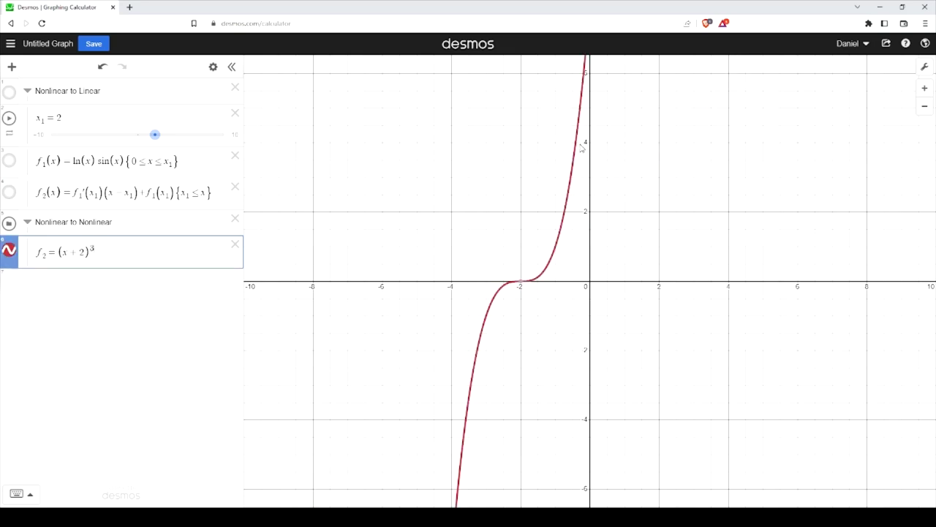
click(583, 146)
drag(587, 143, 585, 149)
- Add the downward parabola f_3 = −x^2/2 + 4 as a new expression below f_2
key(Return)
text(f_3 = −)
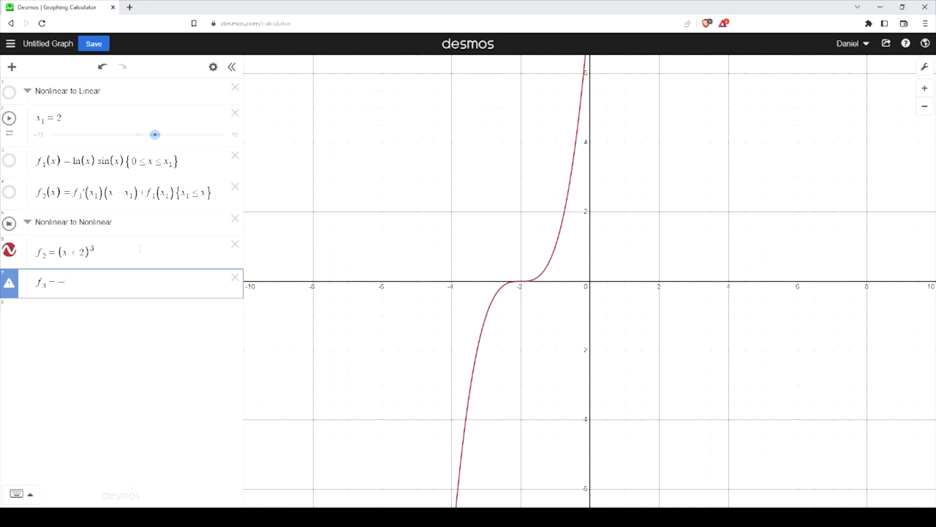
text(x/2)
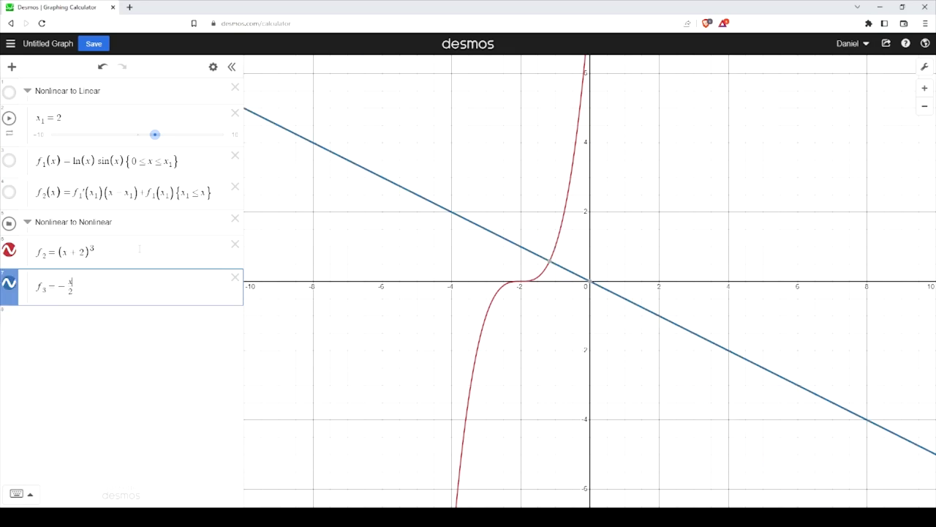
text(^2)
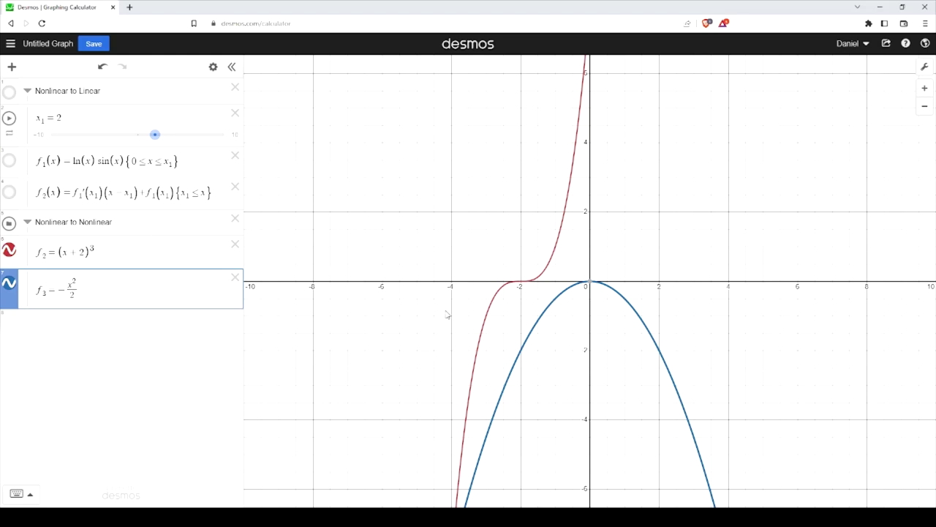
click(139, 289)
text(+4)
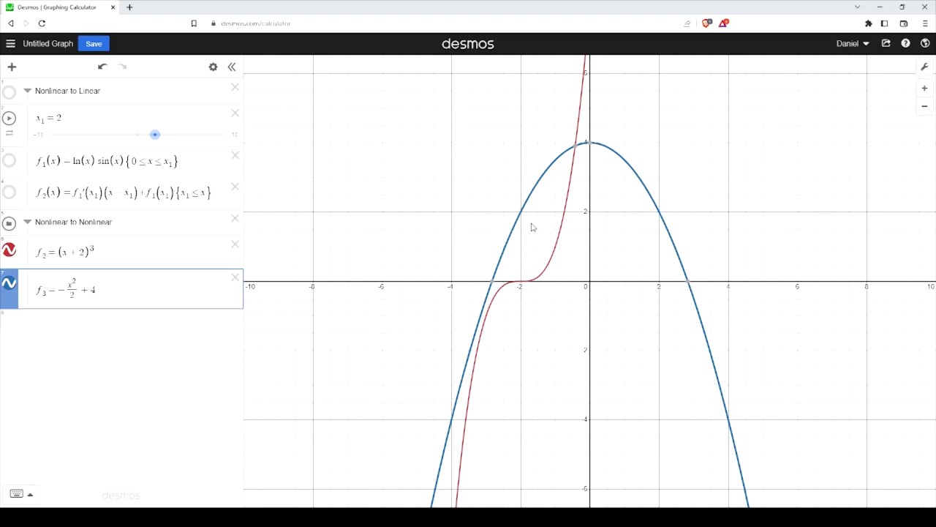
- Replace x with (x − 2) in the squared term of the parabola f_3
double_click(72, 282)
text((x )
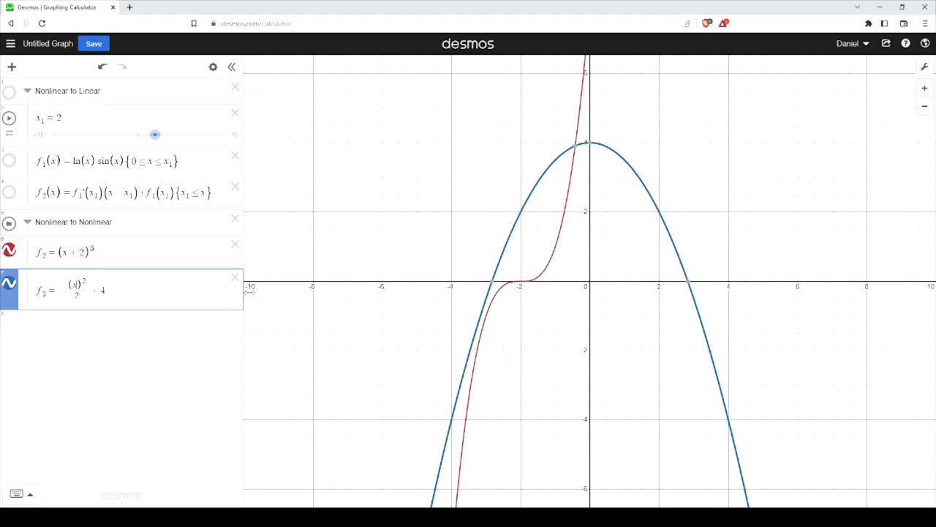
text(+ 2)
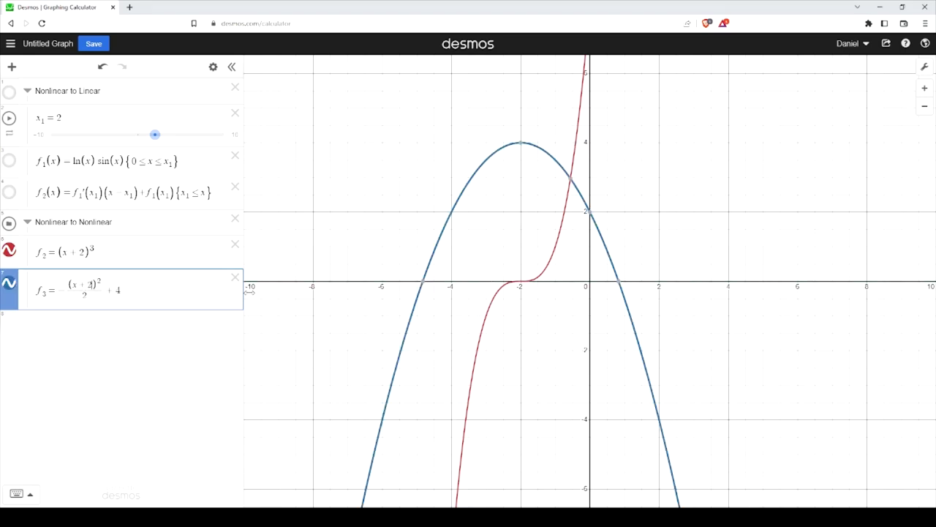
key(BackSpace)
key(BackSpace)
text(-2)
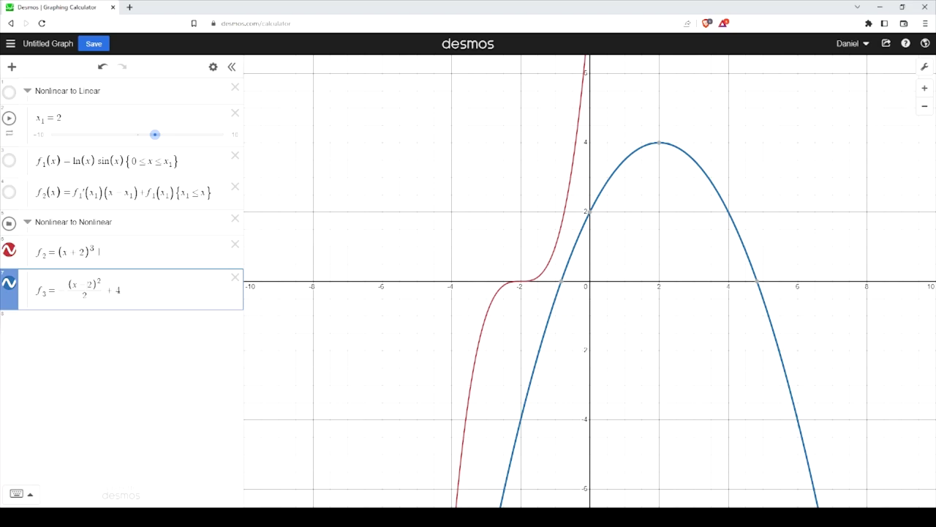
drag(99, 251, 52, 253)
click(107, 253)
drag(107, 253, 58, 252)
click(122, 256)
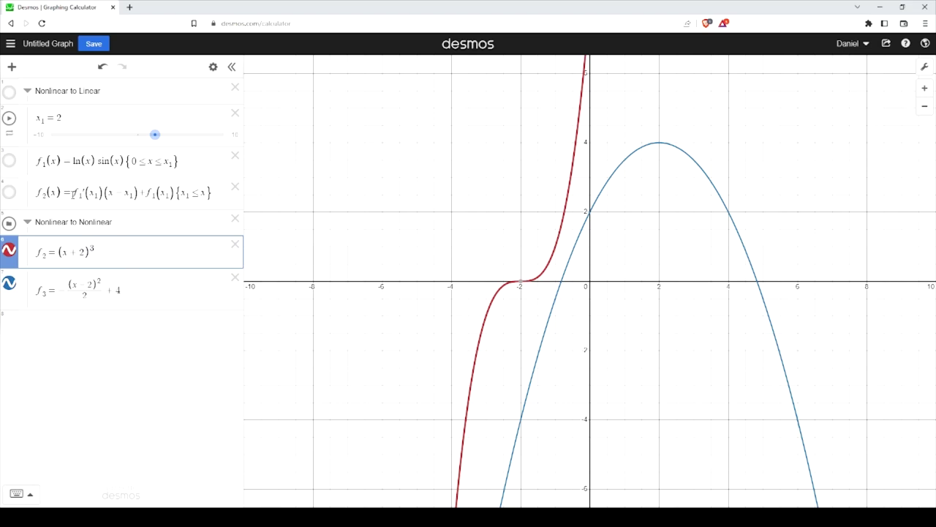
drag(72, 192, 106, 194)
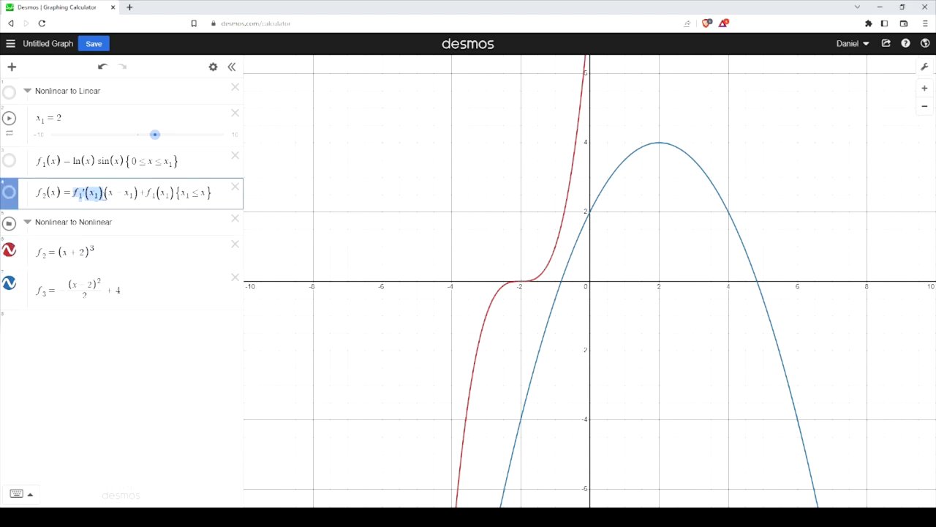
- Insert a new expression directly below the cubic f_2 and begin it with g_2
click(126, 265)
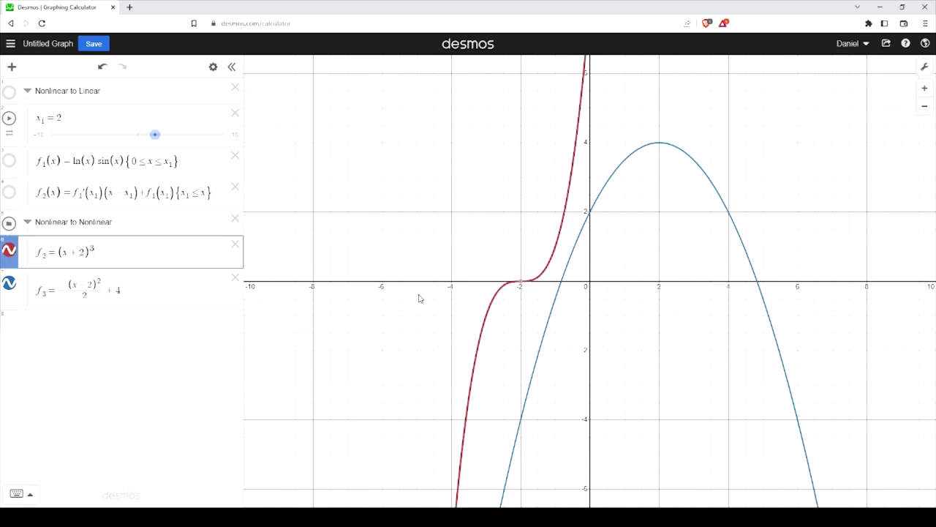
key(Return)
text(g1)
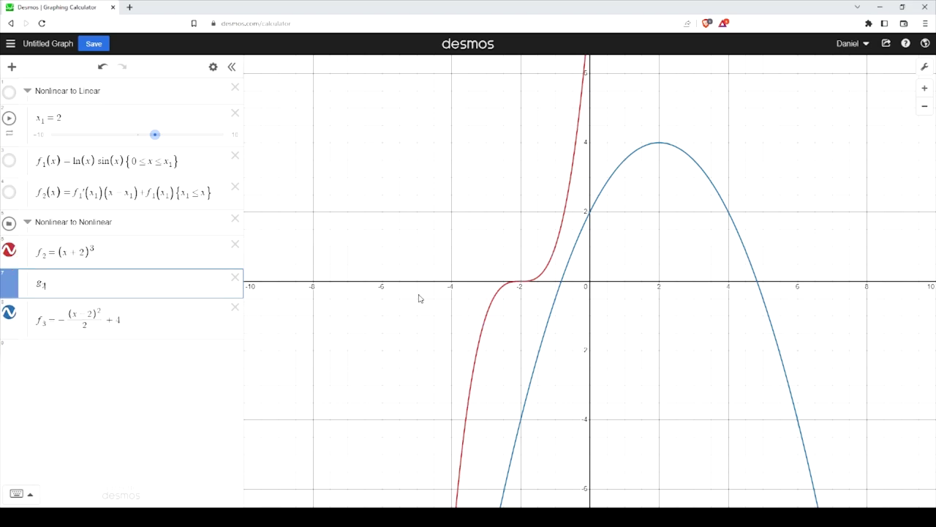
- Write the cubic and the parabola in function notation as f_2(x) and f_3(x)
key(Up)
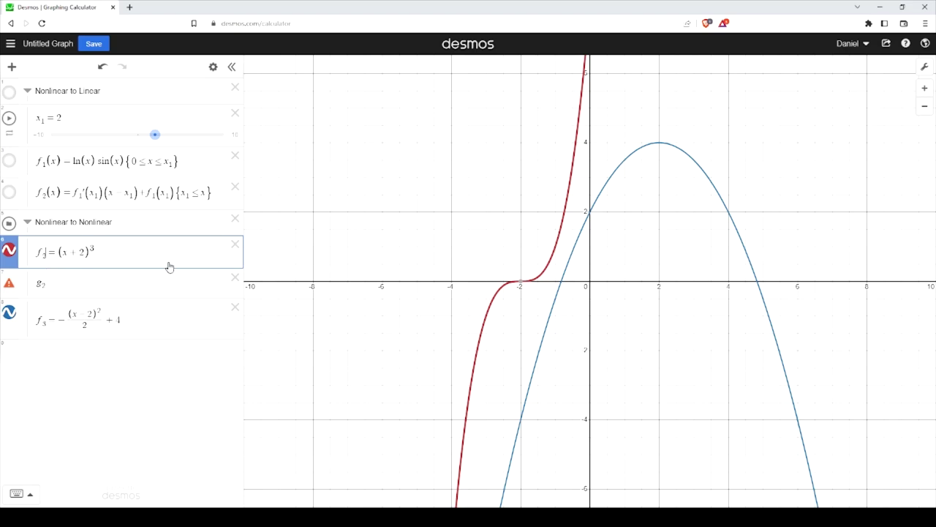
text((x))
click(44, 324)
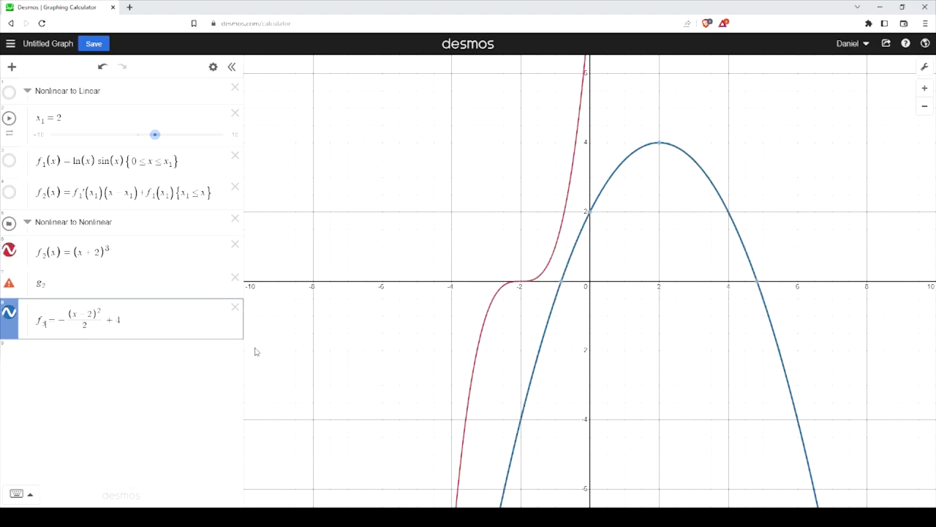
text((x))
drag(45, 252, 61, 252)
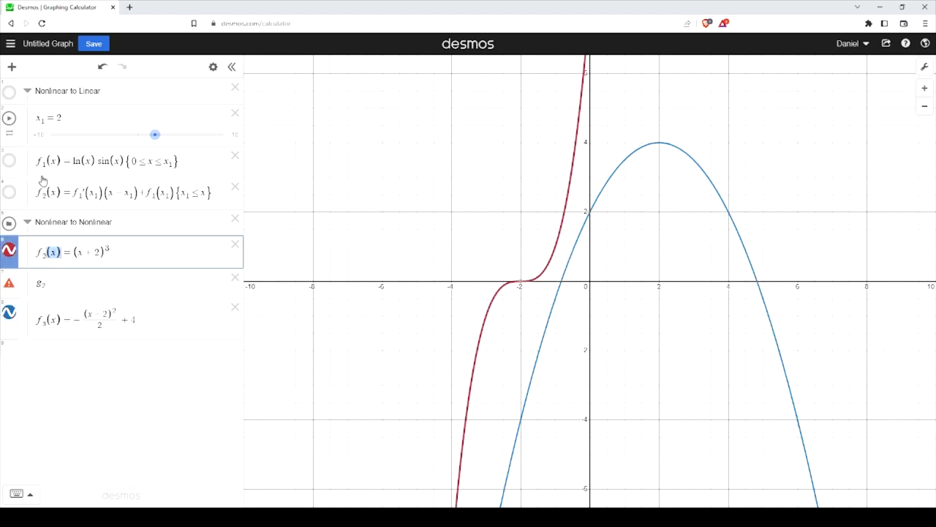
click(92, 193)
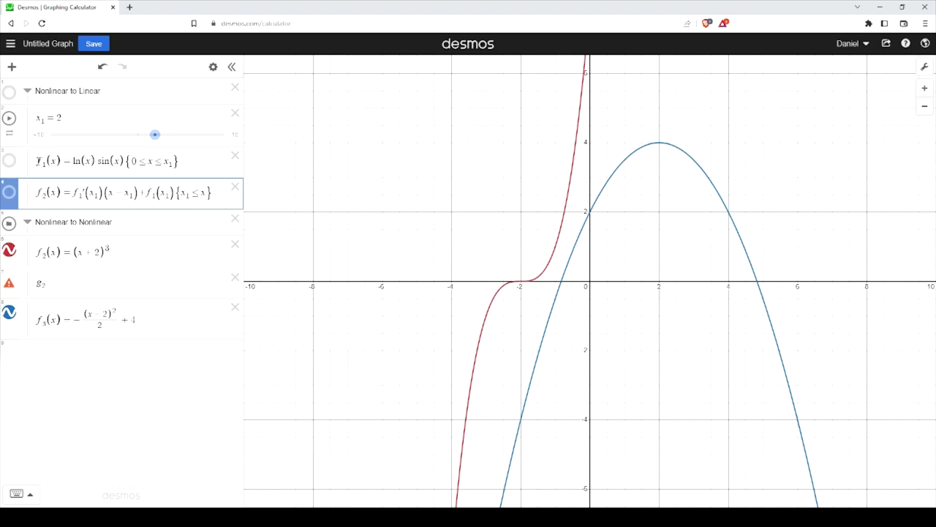
drag(44, 162, 62, 162)
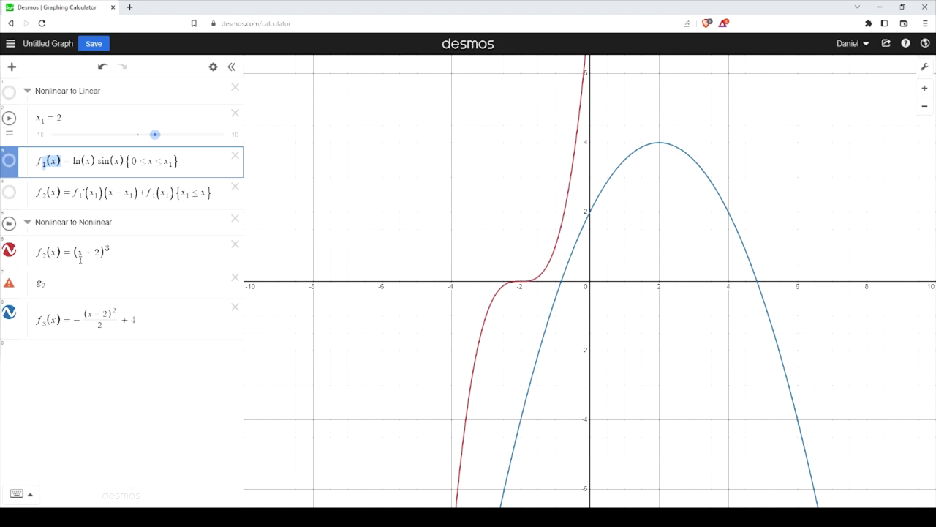
- Complete the g_2 expression as the cubic's derivative, g_2(x) = 3(x + 2)^2
click(52, 283)
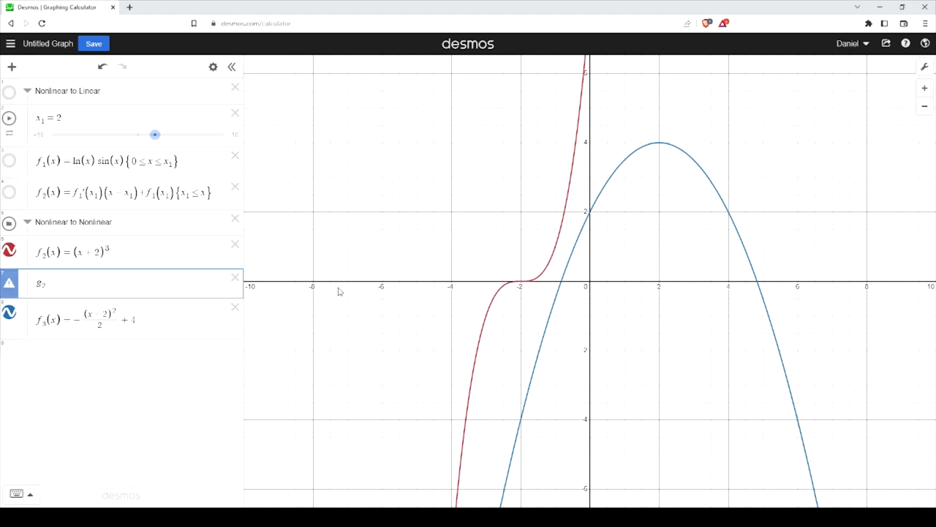
text((x)=)
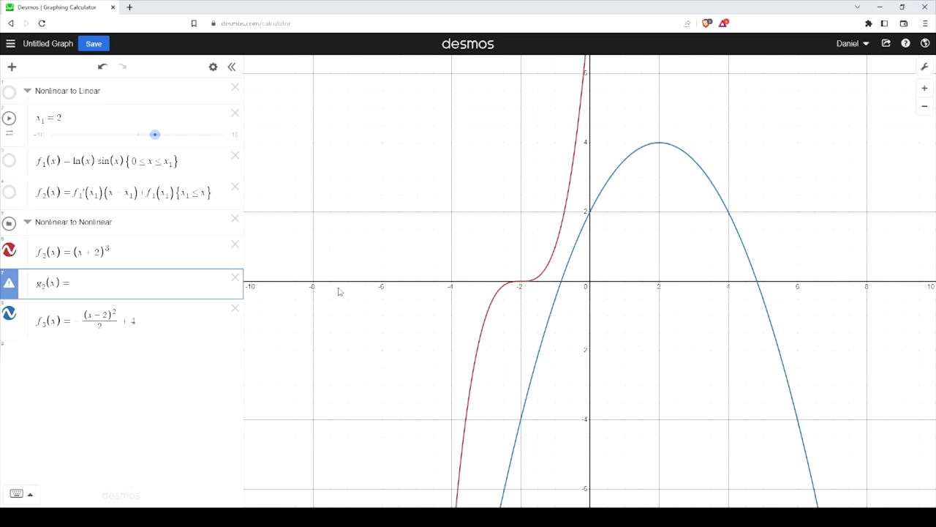
text(3(x)
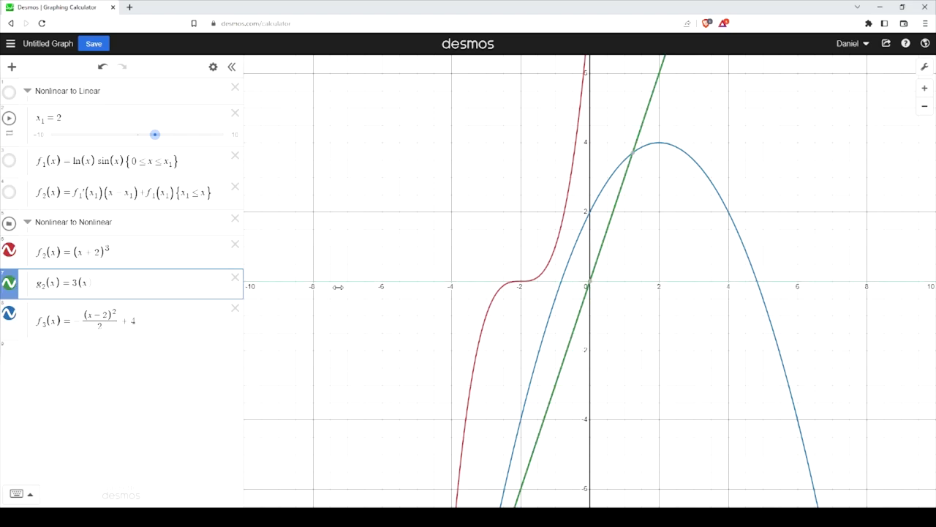
text(+2)
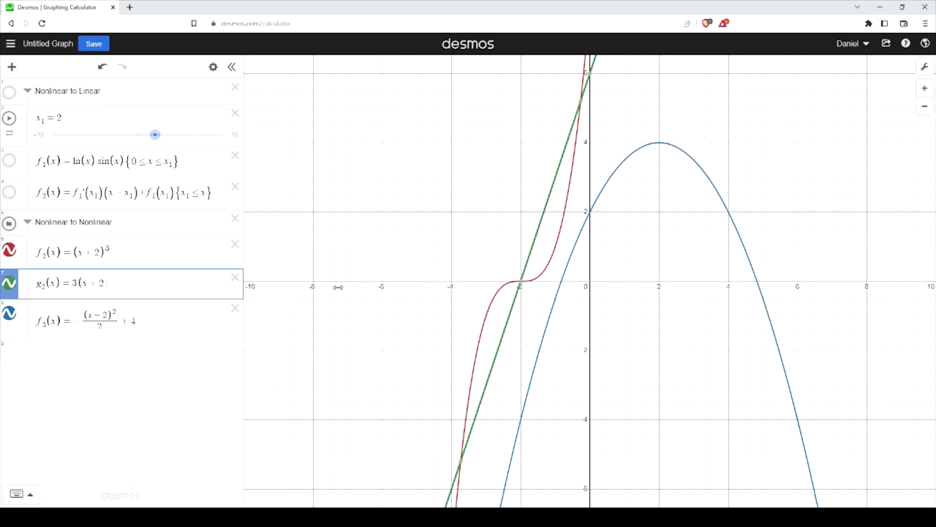
text()^2)
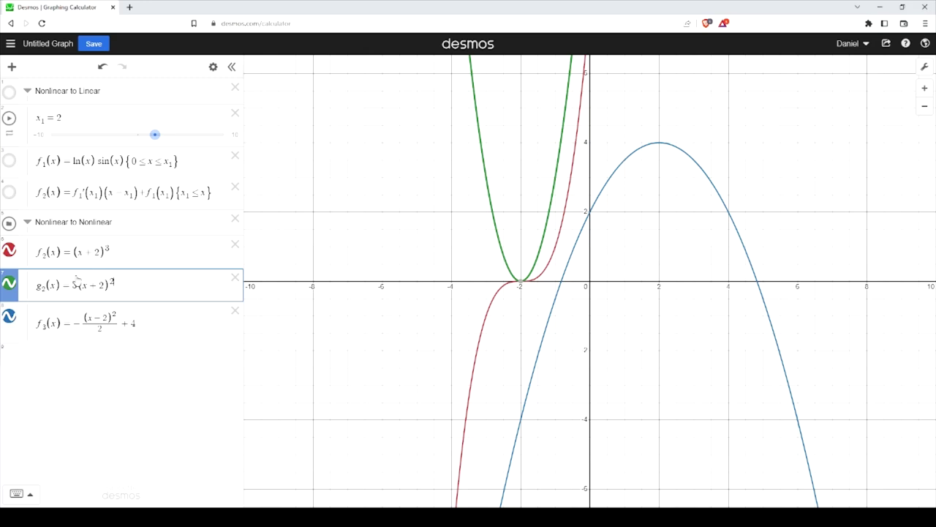
- Hide the parabola f_3(x) from the graph
click(9, 317)
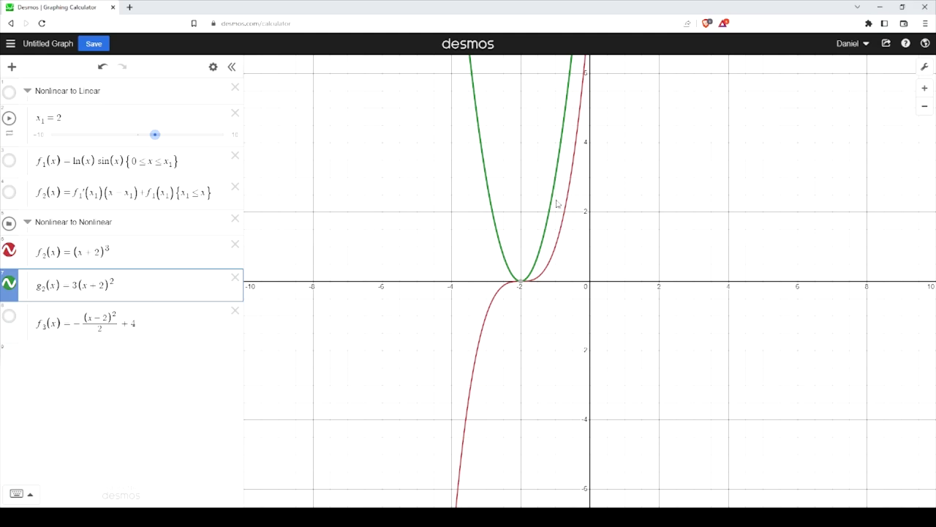
click(544, 275)
drag(550, 262, 550, 215)
- Add the derivative expression f_2'(x) on a new line below g_2(x)
key(Return)
text(f_3)
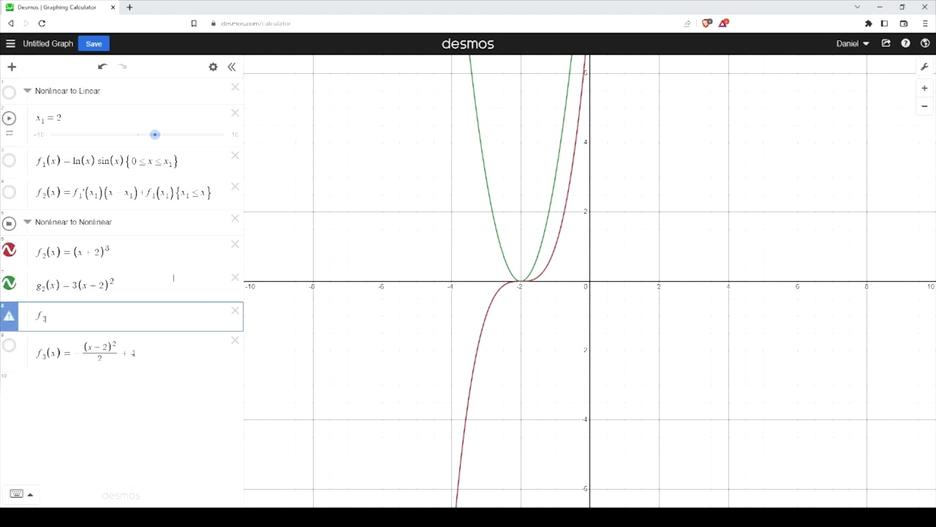
key(BackSpace)
text(2)
key(Right)
text('(x))
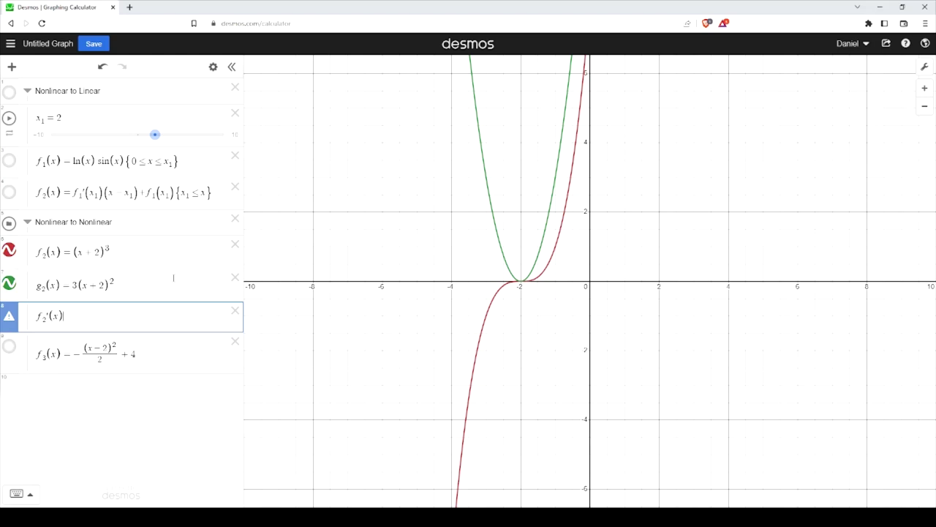
key(BackSpace)
key(BackSpace)
key(BackSpace)
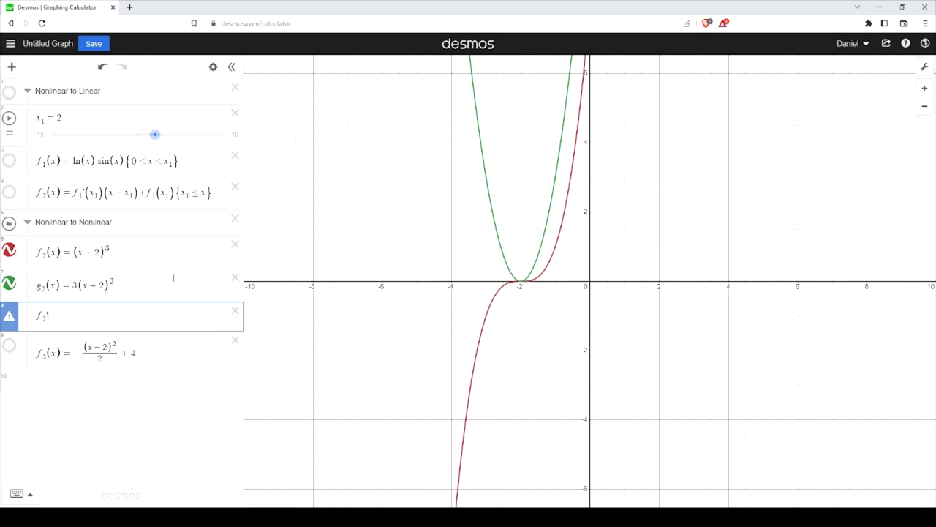
text((x))
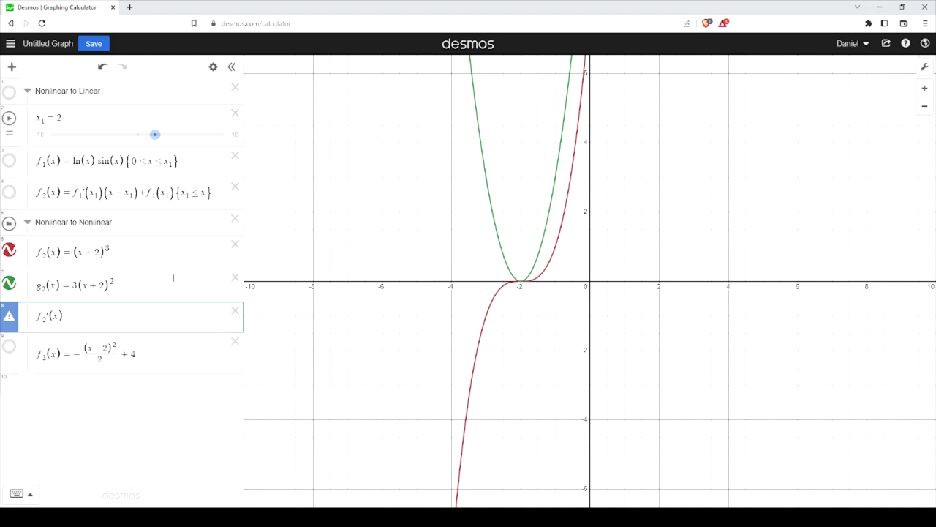
text(y=)
key(BackSpace)
key(BackSpace)
click(544, 246)
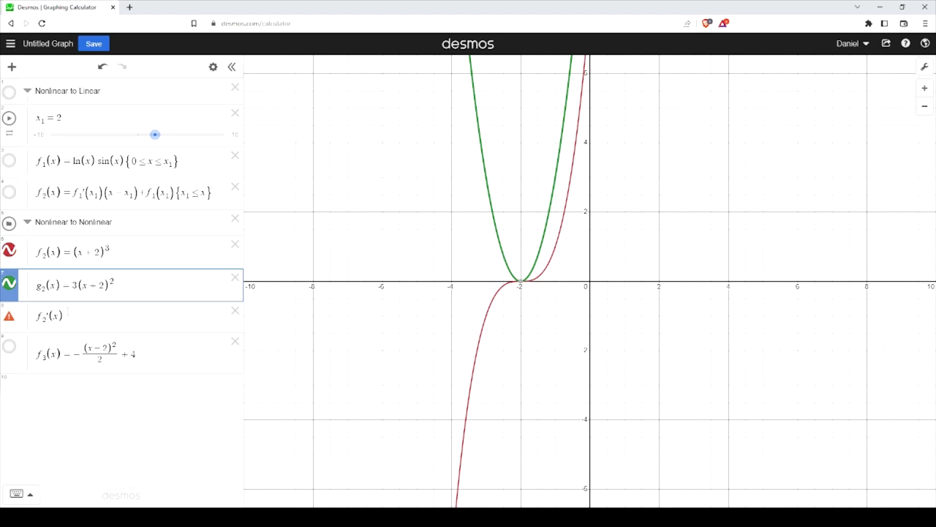
- Change the subscripts to 3 in the Nonlinear to Nonlinear folder, giving f_3(x) for the cubic, g_3(x), and f_3'(x)
mouse_move(11, 321)
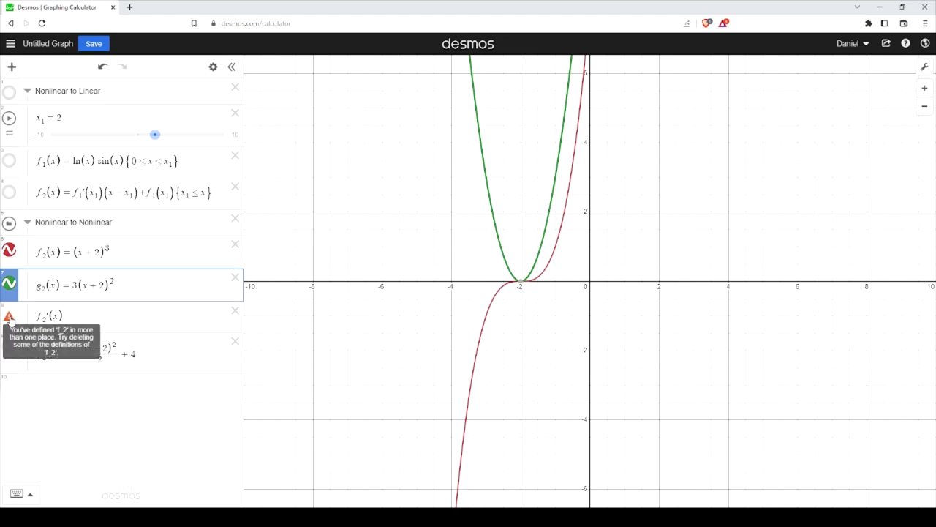
click(44, 256)
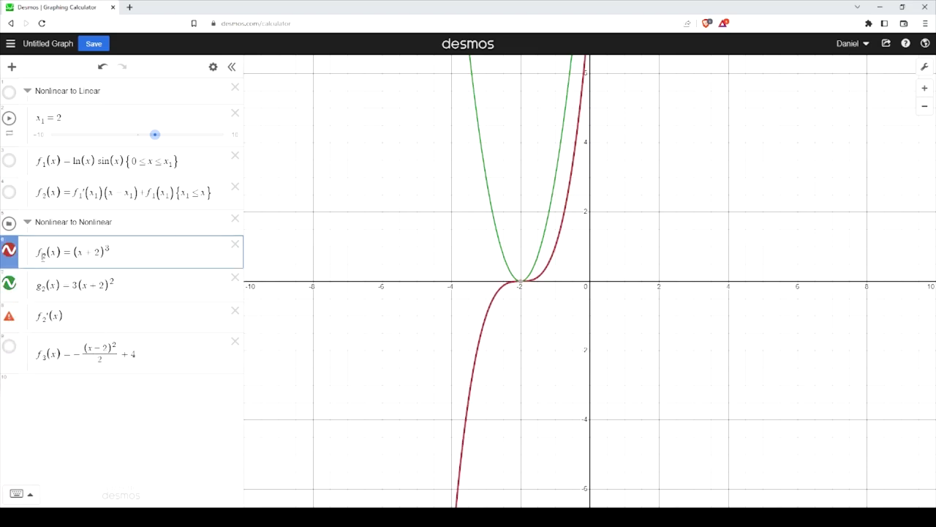
text(3)
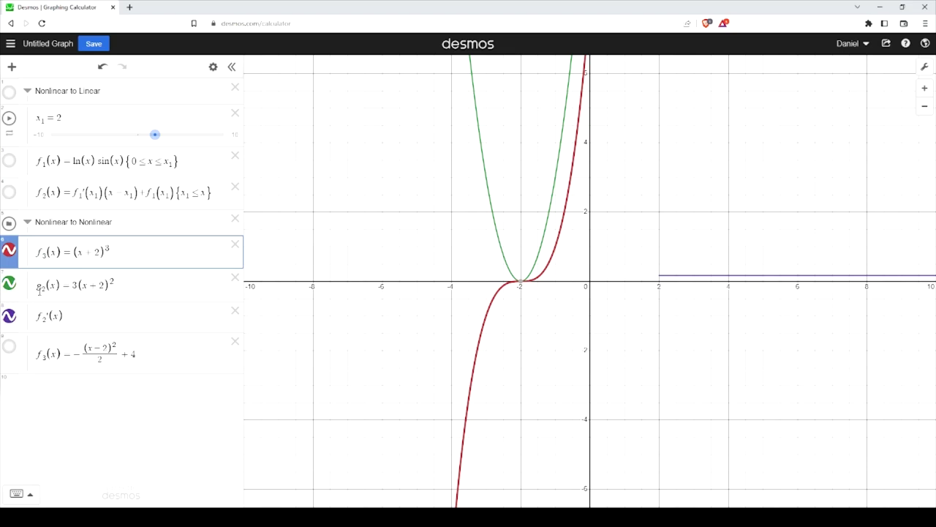
double_click(42, 286)
text(3)
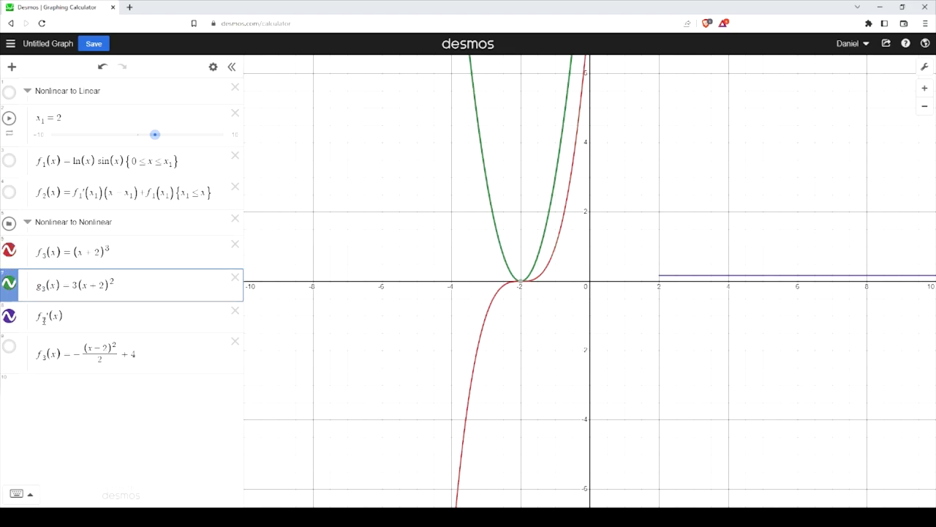
click(44, 319)
double_click(44, 320)
text(3)
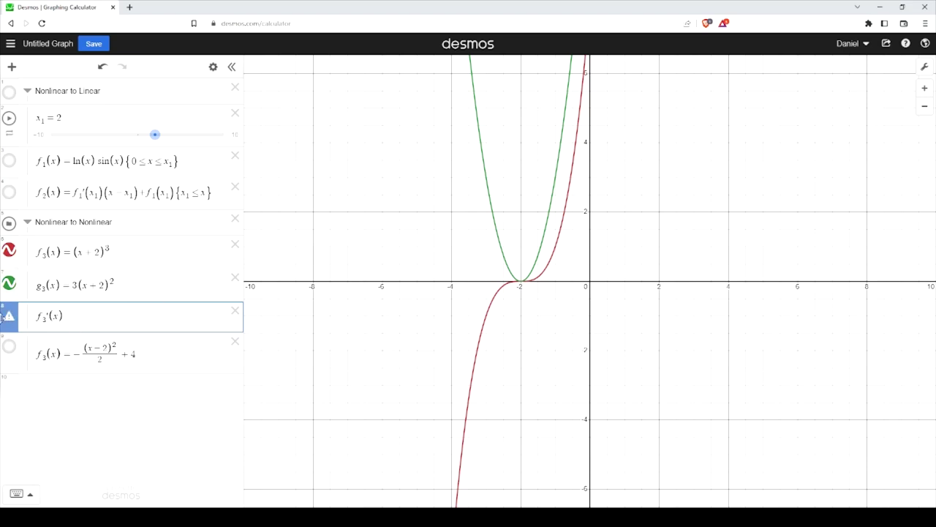
- Rename the parabola's function to f_4(x) so its name differs from the cubic's
mouse_move(6, 321)
click(42, 361)
key(BackSpace)
text(4)
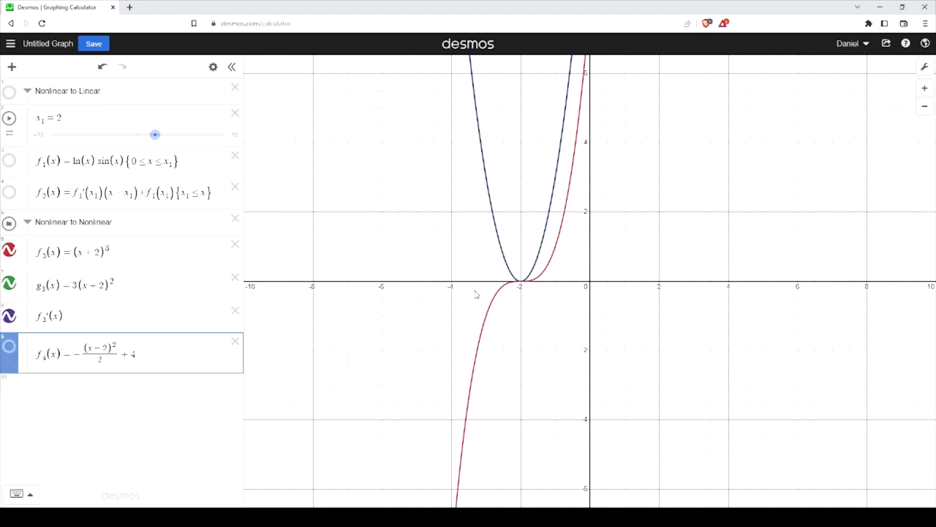
- Set the line style of the f_3'(x) curve to dashed
click(213, 67)
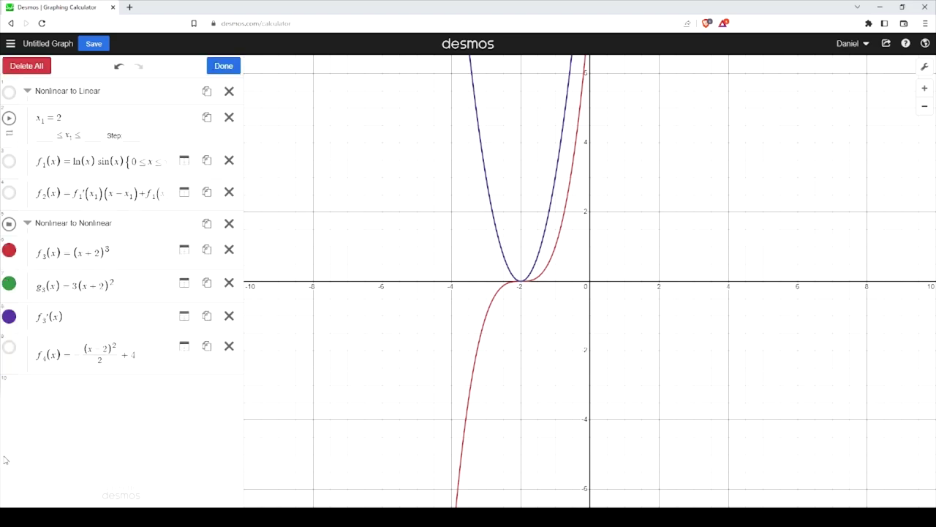
click(9, 316)
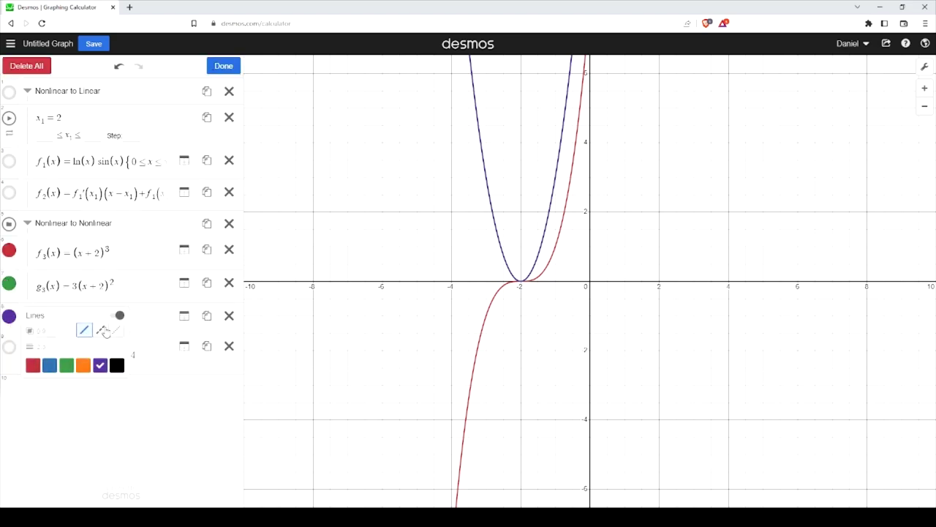
click(101, 333)
click(573, 322)
- Examine up close how the dashed f_3'(x) curve compares with g_3(x) = 3(x + 2)^2
scroll(611, 213, up, 5)
scroll(607, 214, up, 2)
scroll(464, 288, up, 2)
scroll(478, 330, up, 5)
scroll(487, 336, down, 8)
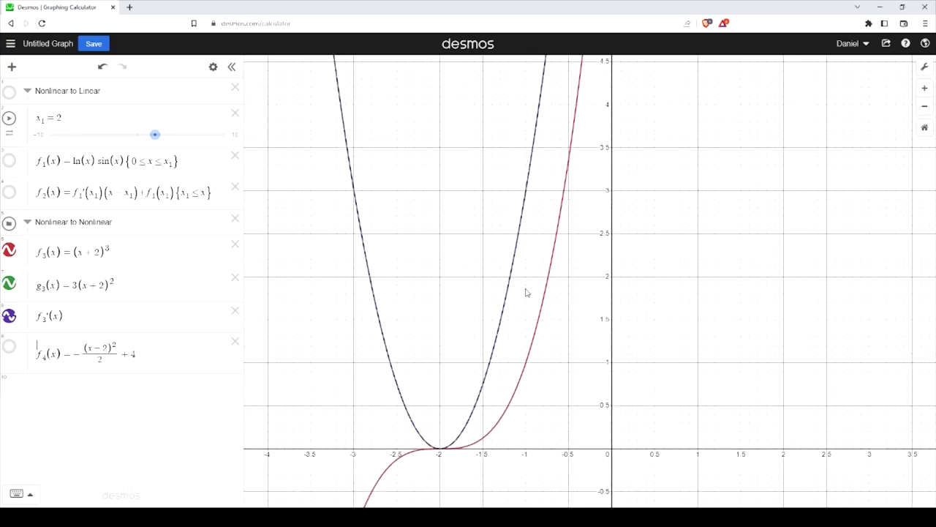
scroll(437, 359, down, 3)
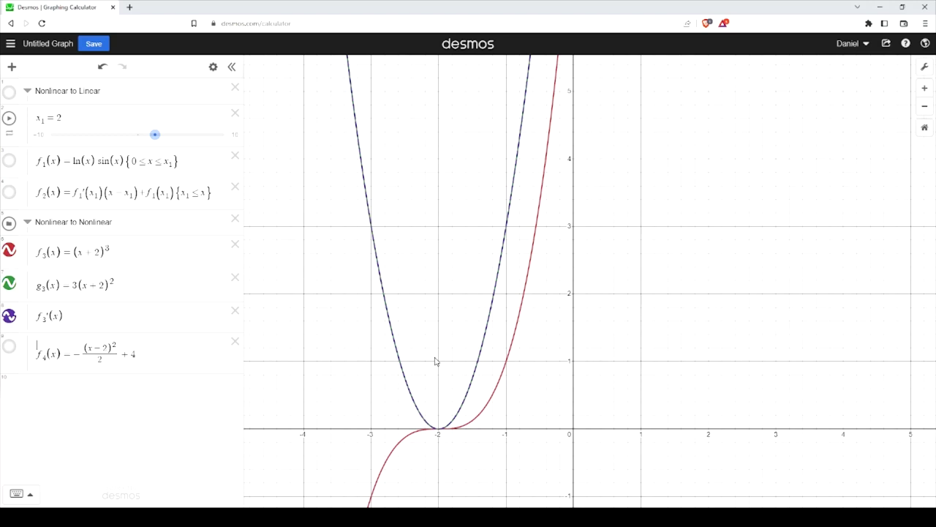
click(71, 315)
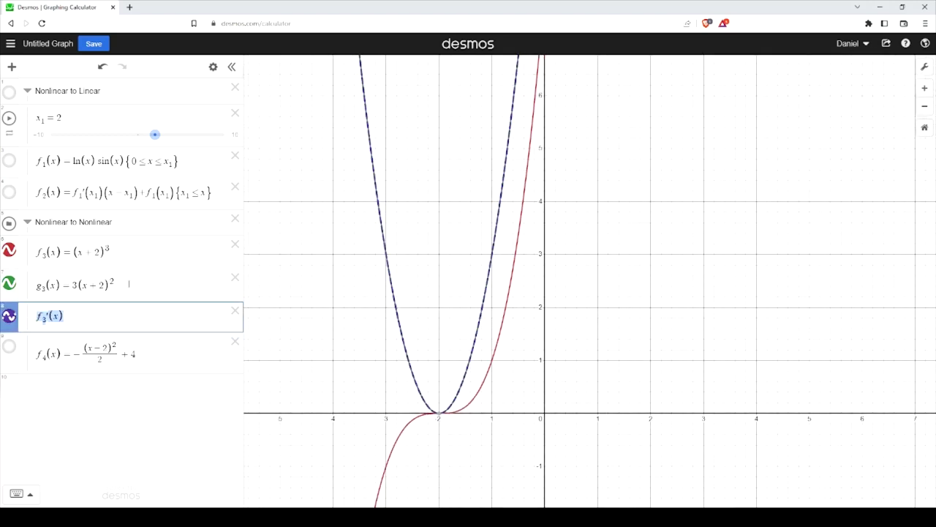
click(110, 285)
mouse_move(76, 284)
mouse_down()
mouse_move(151, 273)
mouse_move(72, 286)
mouse_up()
click(121, 284)
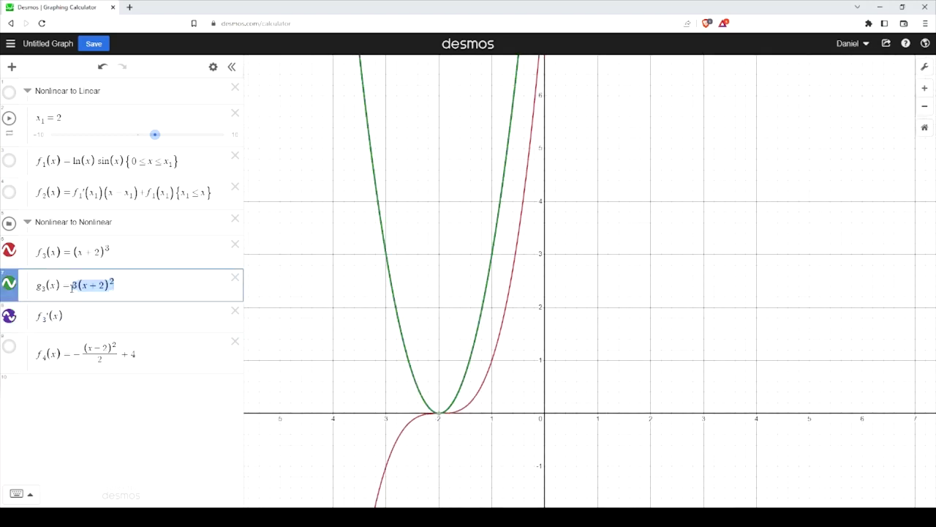
click(98, 284)
mouse_move(130, 290)
mouse_down()
mouse_move(71, 286)
mouse_move(34, 322)
mouse_up()
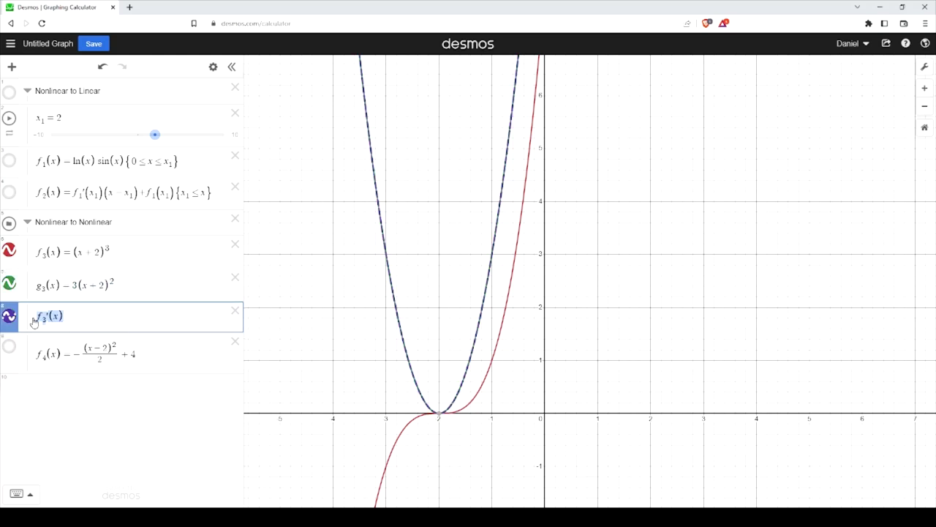
click(84, 316)
- Hide the graphs of f_3(x), g_3(x) and f_3'(x), and show the parabola f_4(x)
scroll(477, 338, down, 5)
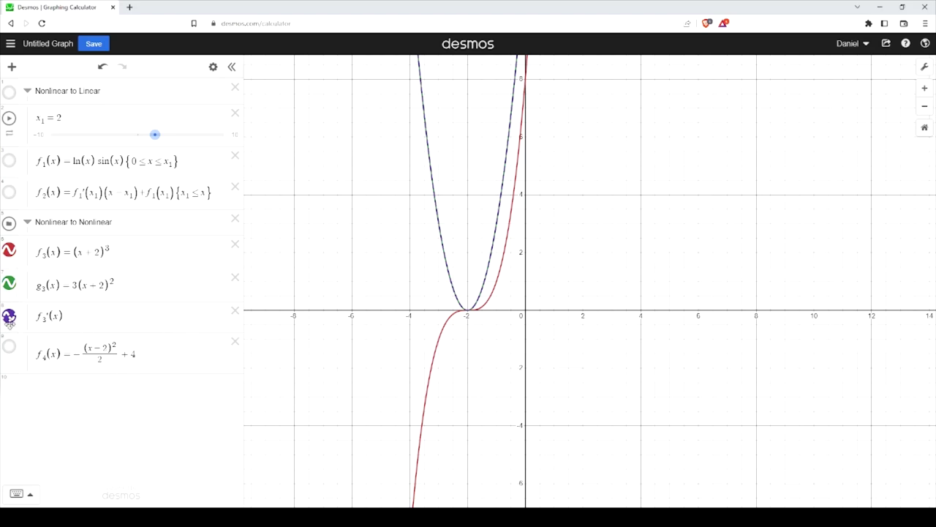
click(9, 283)
click(9, 316)
click(9, 251)
click(9, 346)
click(208, 372)
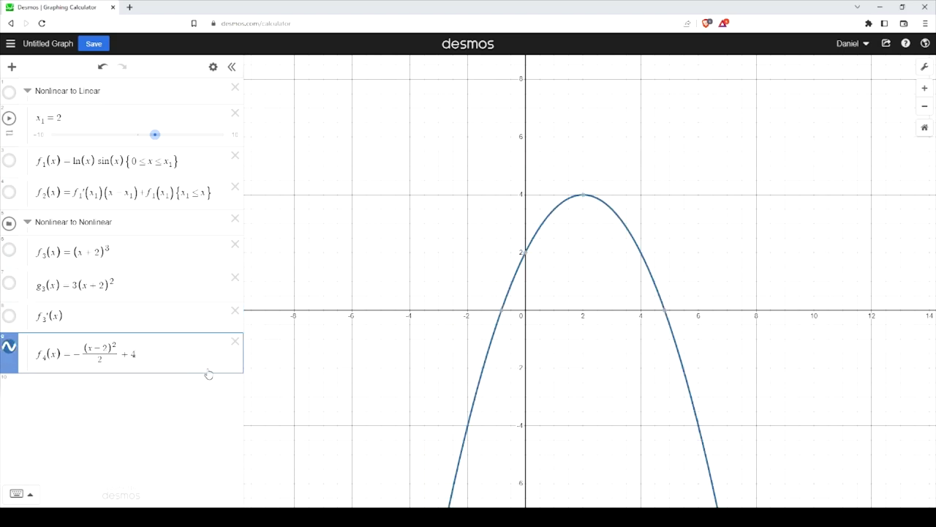
- Define the parabola's derivative as g_4(x) = -(x - 2) in a new expression below f_4(x)
key(Return)
text(g_3)
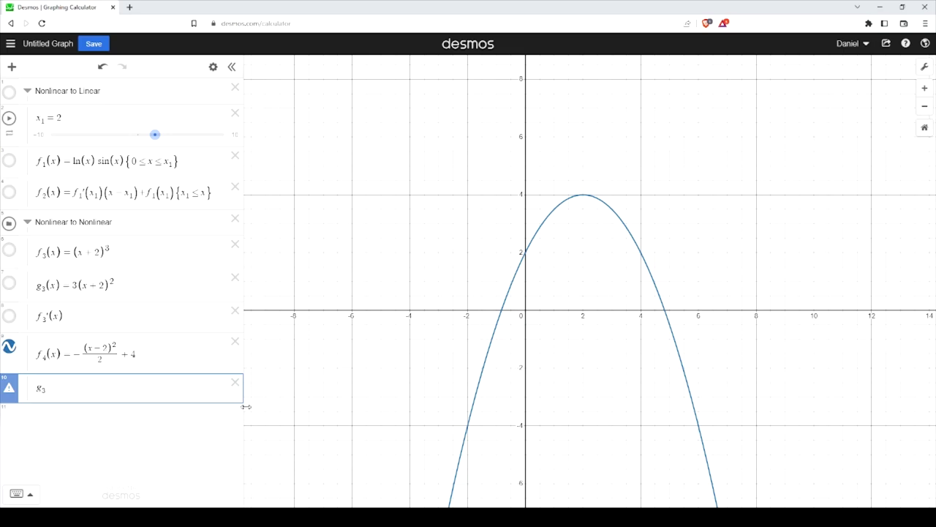
key(Up)
key(Down)
text(_3)
key(BackSpace)
text(4(x)=-)
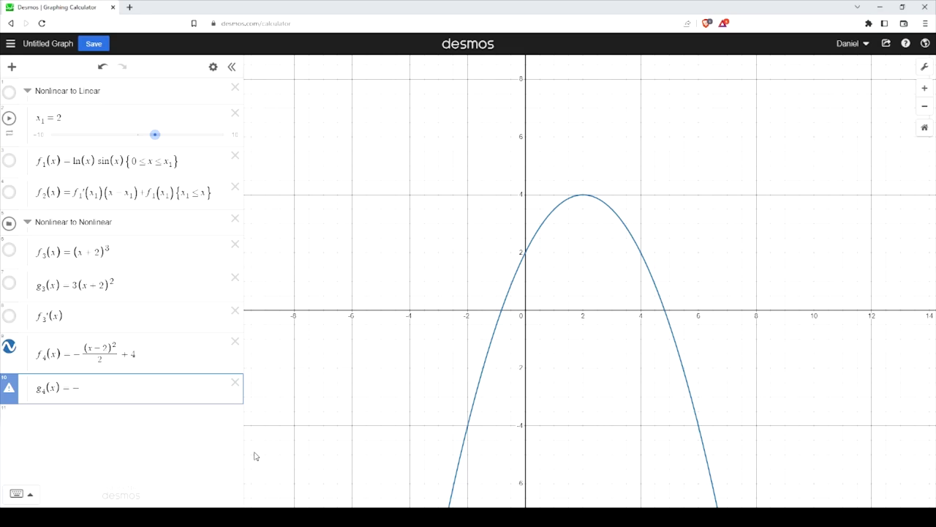
text((x_0)
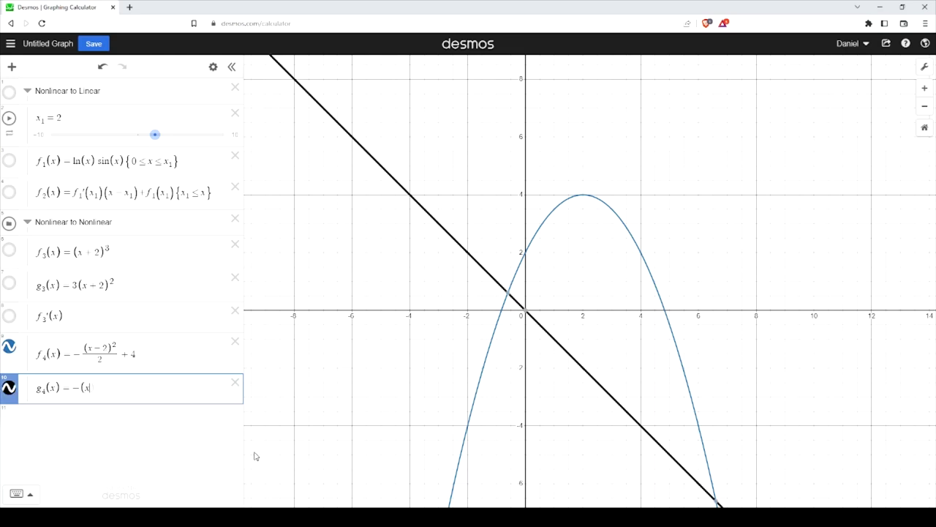
key(BackSpace)
key(BackSpace)
text(-2)
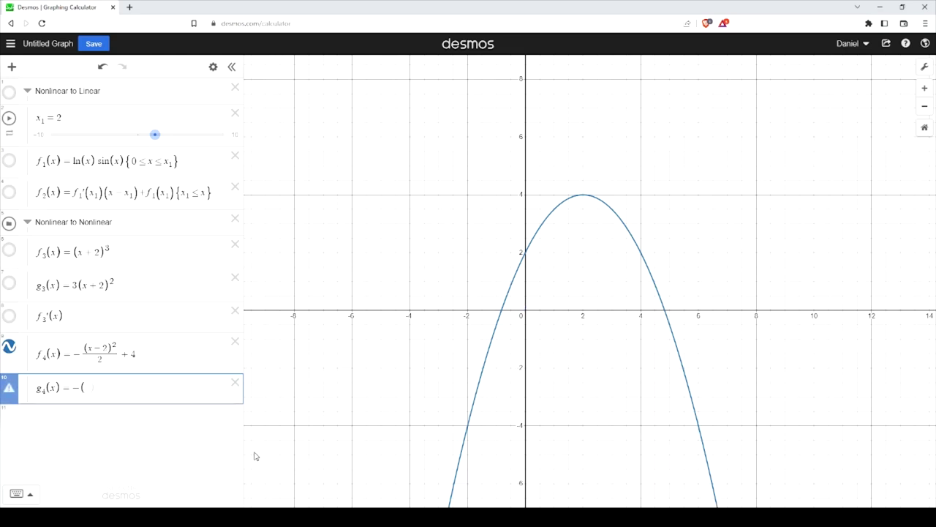
text())
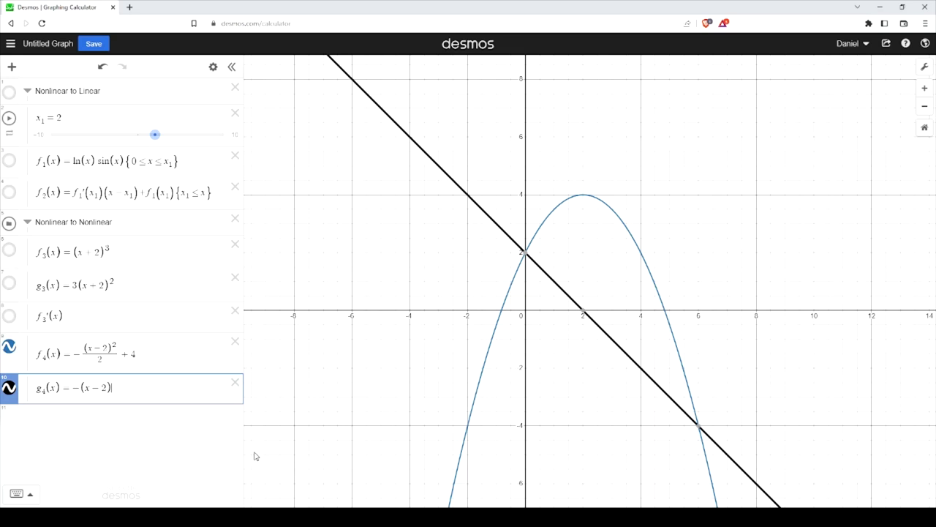
- Change the color of the g_4(x) line to green
click(213, 66)
click(9, 388)
click(66, 437)
click(219, 66)
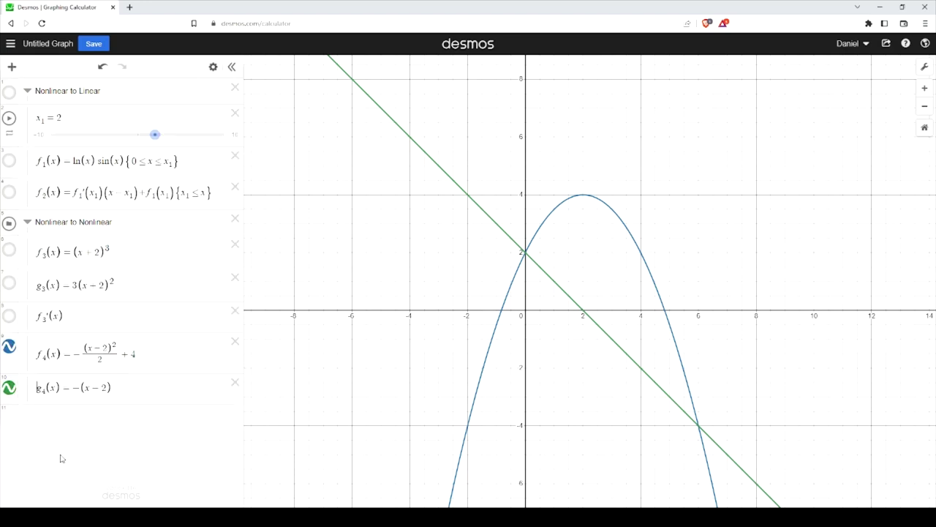
- Plot f_4'(x) in a new expression below g_4(x) to check the hand-written derivative
click(196, 393)
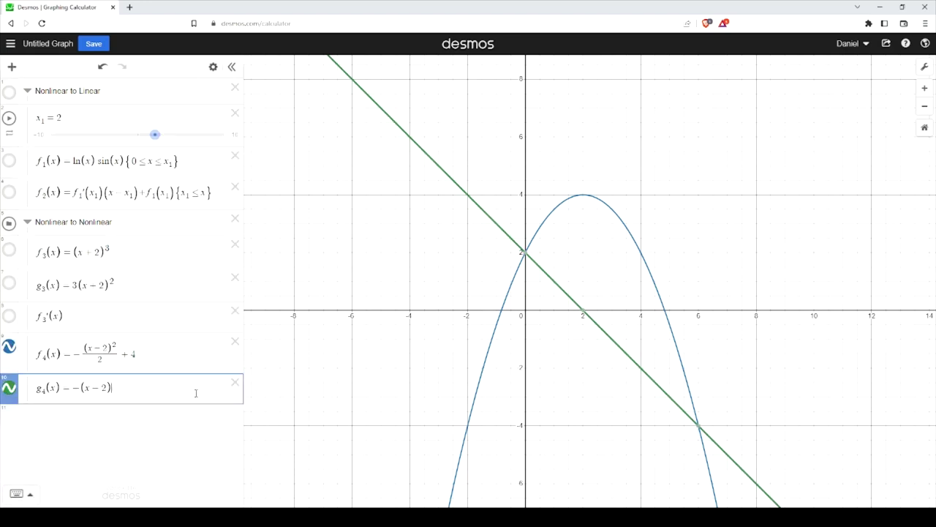
key(Return)
text(f_)
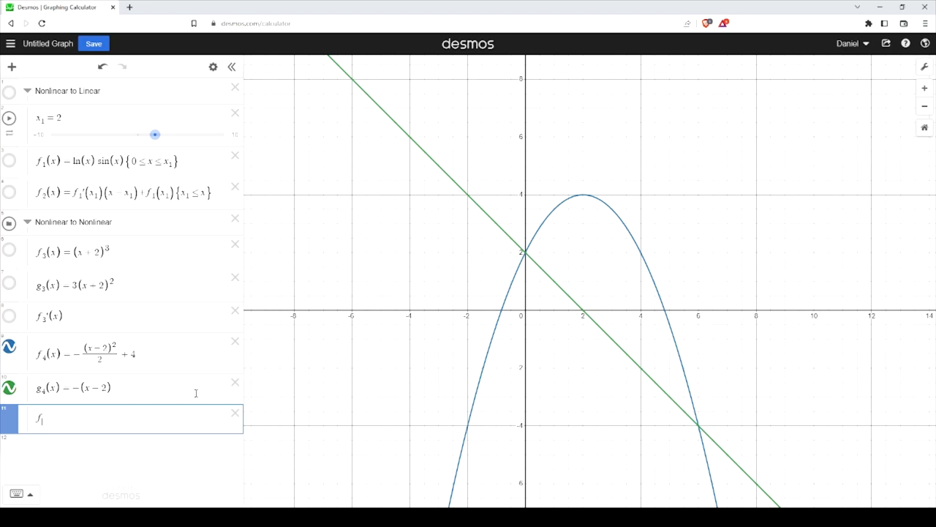
text(4'(x))
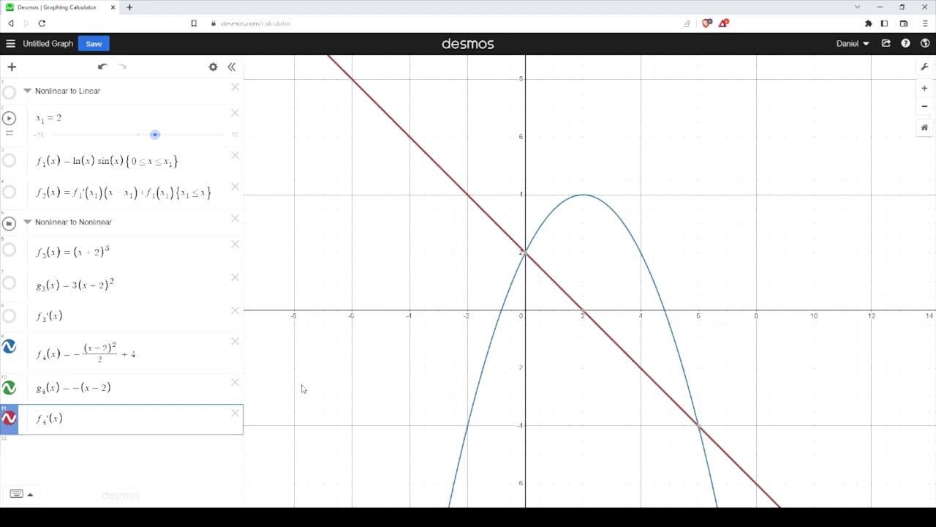
- Style the f_4'(x) line as orange and dashed
click(213, 66)
click(9, 418)
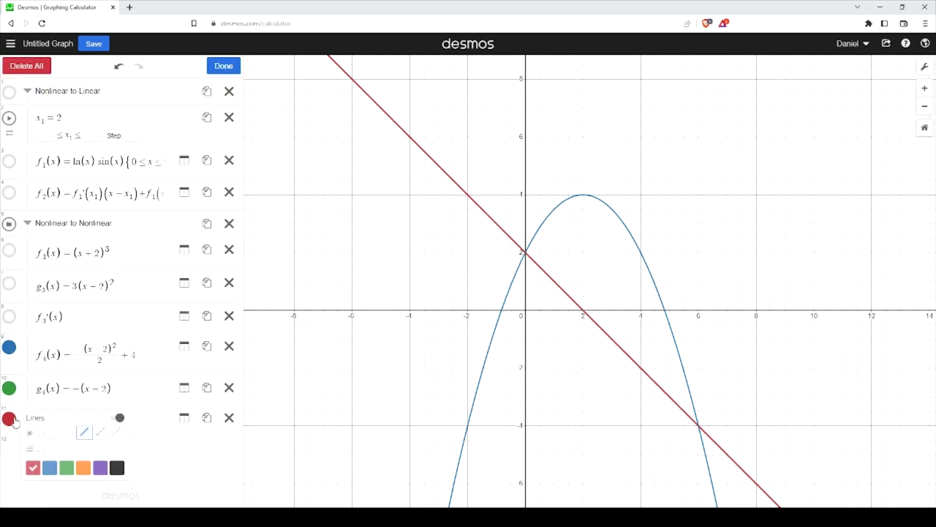
click(84, 468)
click(100, 432)
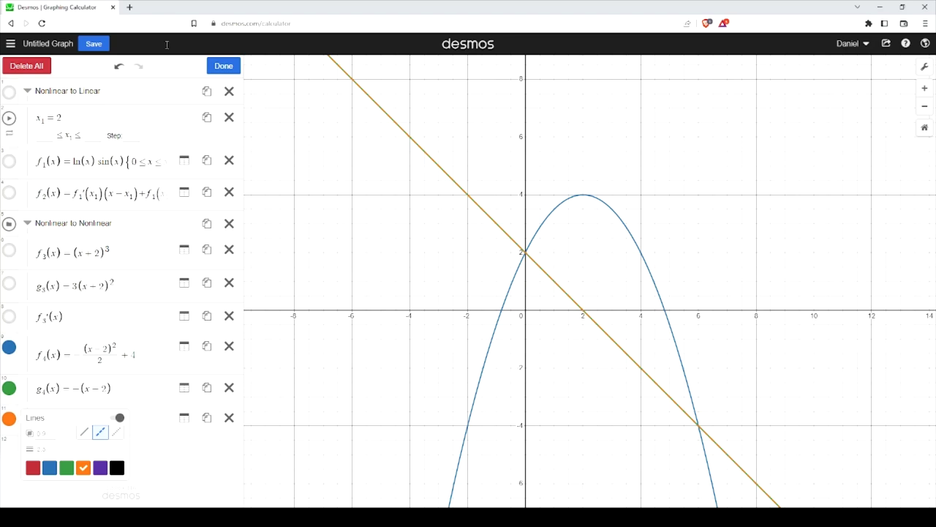
click(223, 66)
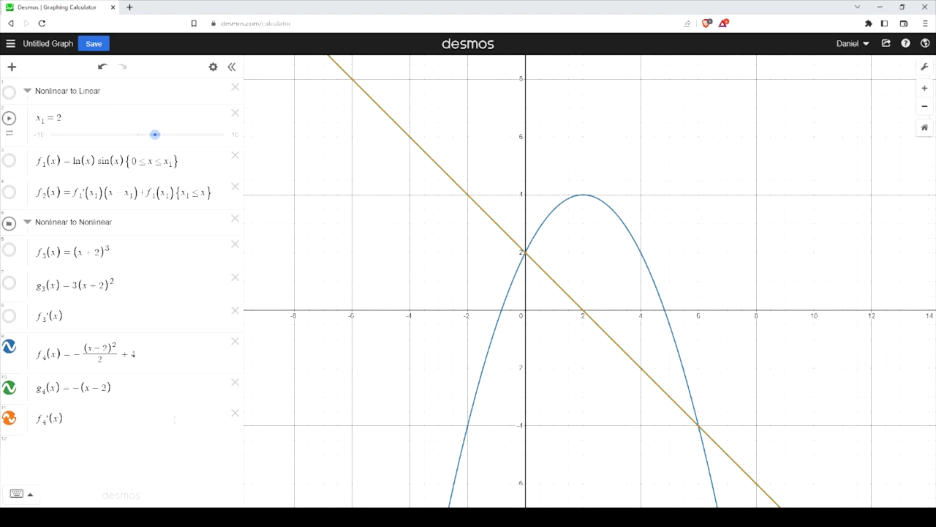
- Delete the two check expressions, f_4'(x) and f_3'(x)
click(235, 414)
click(234, 310)
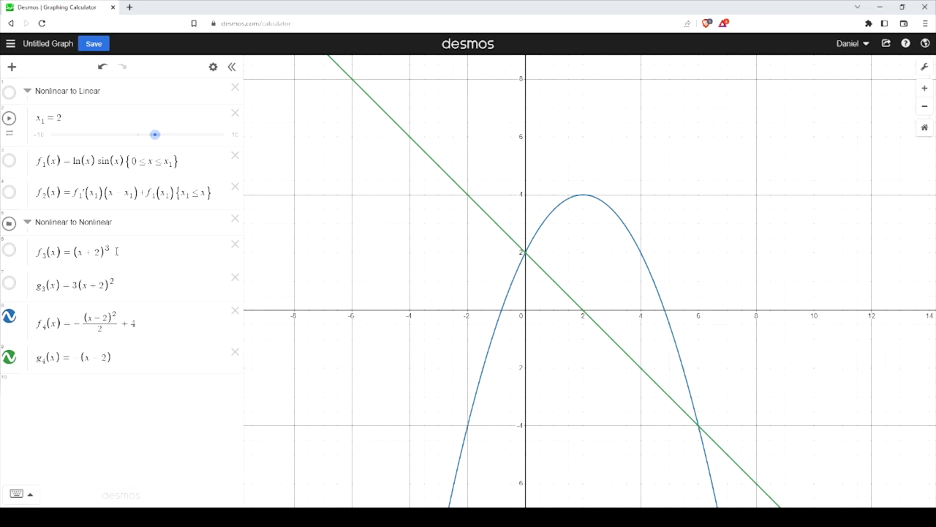
- Examine the formulas of f_3(x) and f_4(x) alongside their derivatives g_3(x) and g_4(x), including the exponent in g_3(x)
drag(116, 251, 32, 264)
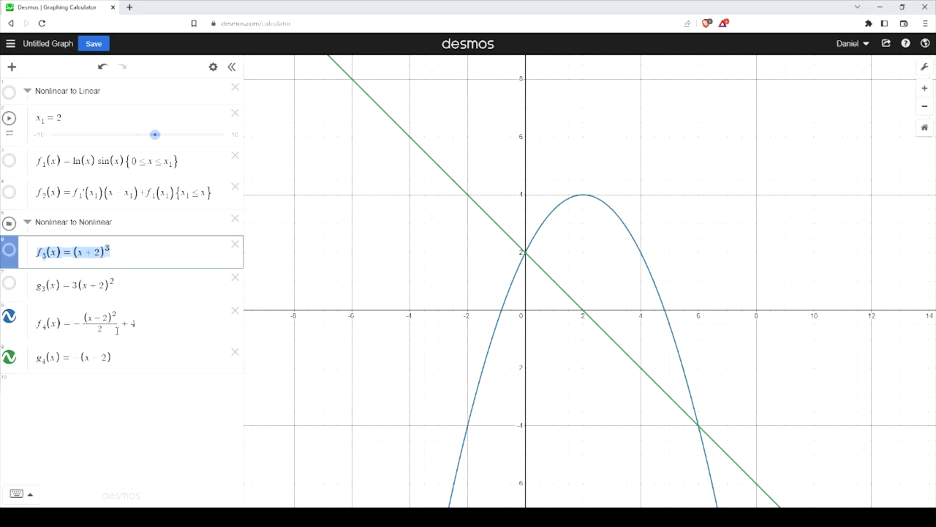
drag(147, 317, 30, 339)
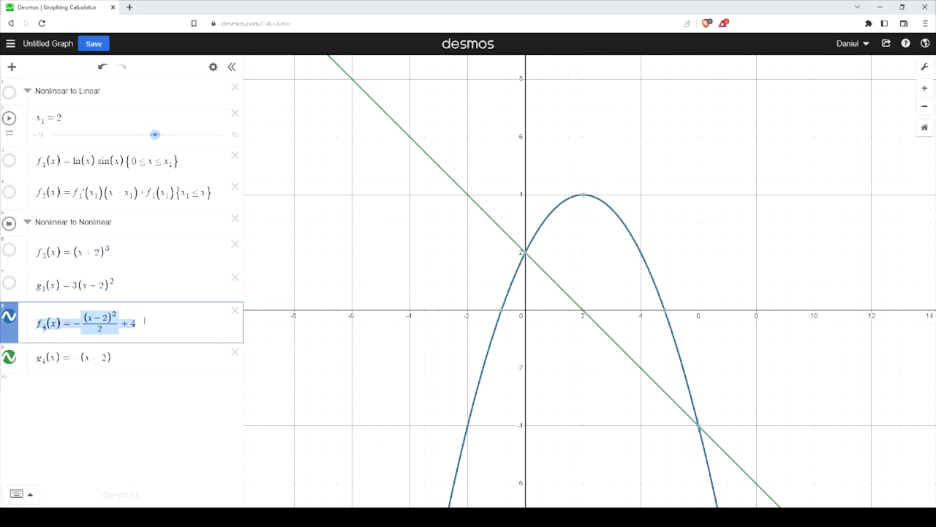
click(144, 321)
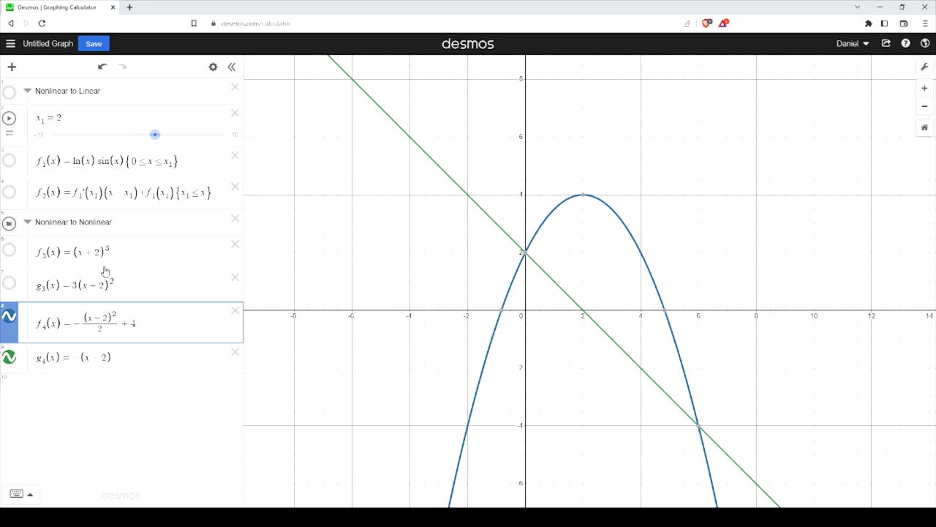
drag(117, 282, 27, 277)
drag(114, 357, 33, 357)
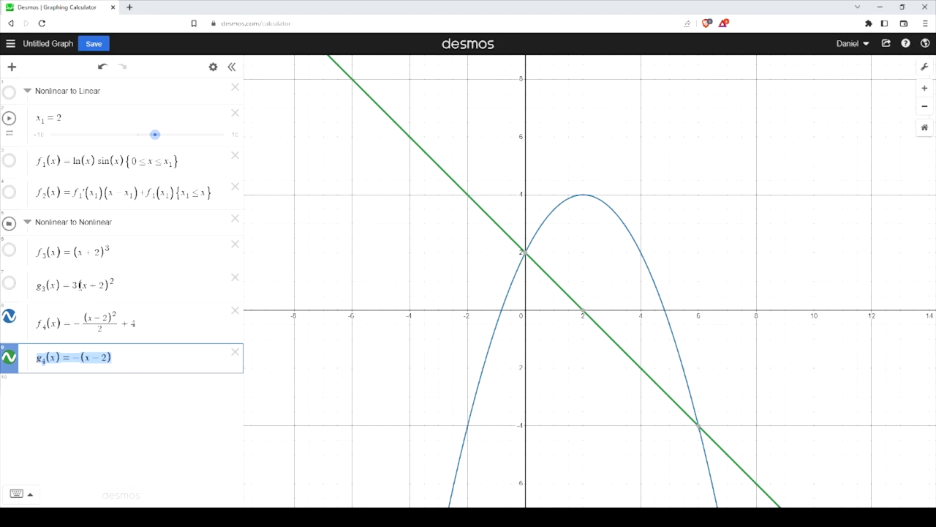
drag(71, 284, 115, 285)
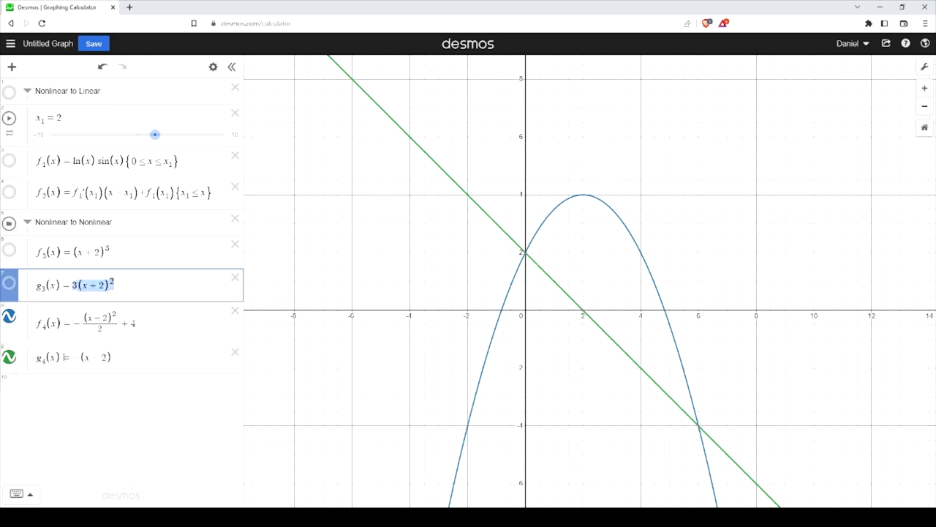
drag(74, 357, 119, 355)
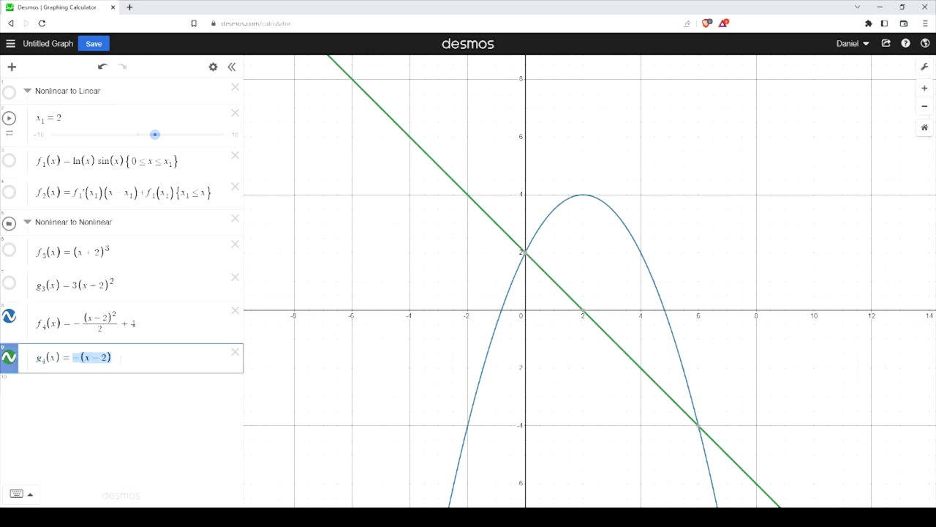
click(121, 358)
drag(78, 285, 125, 285)
click(125, 284)
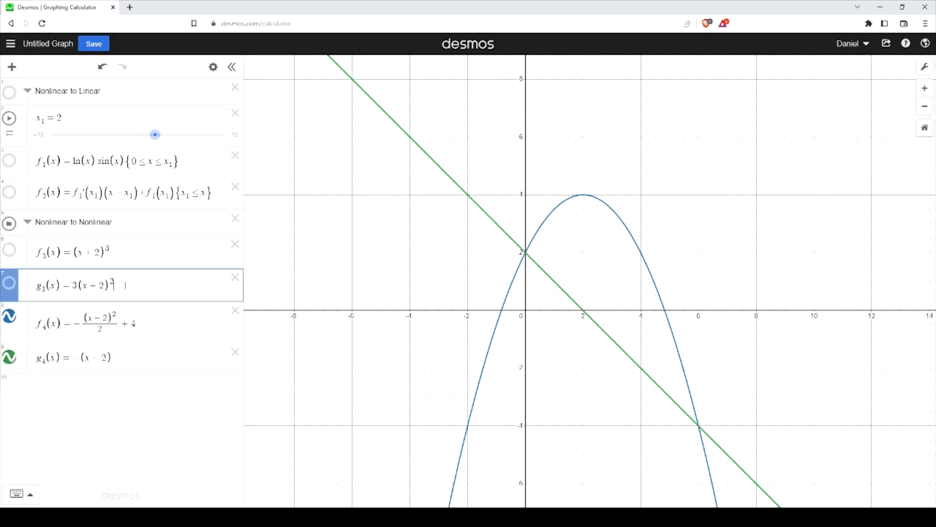
key(shift+Left)
click(138, 360)
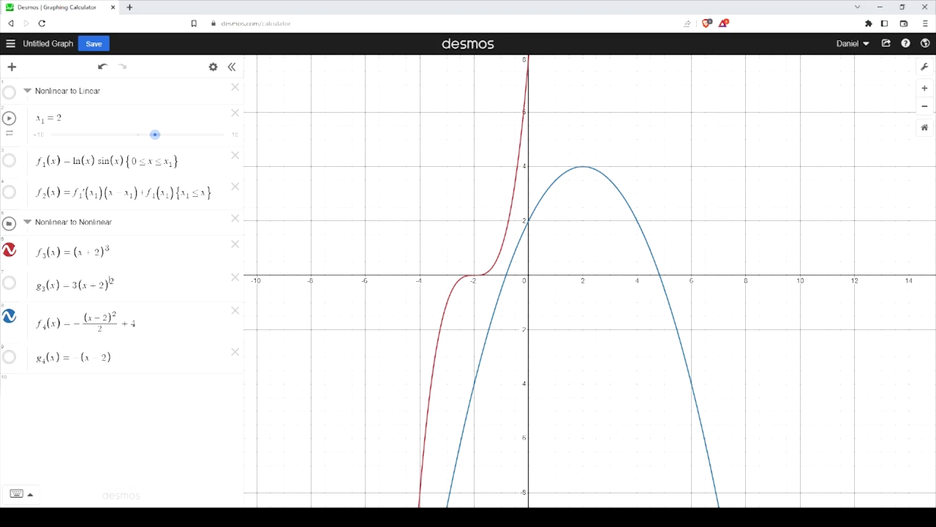
double_click(110, 281)
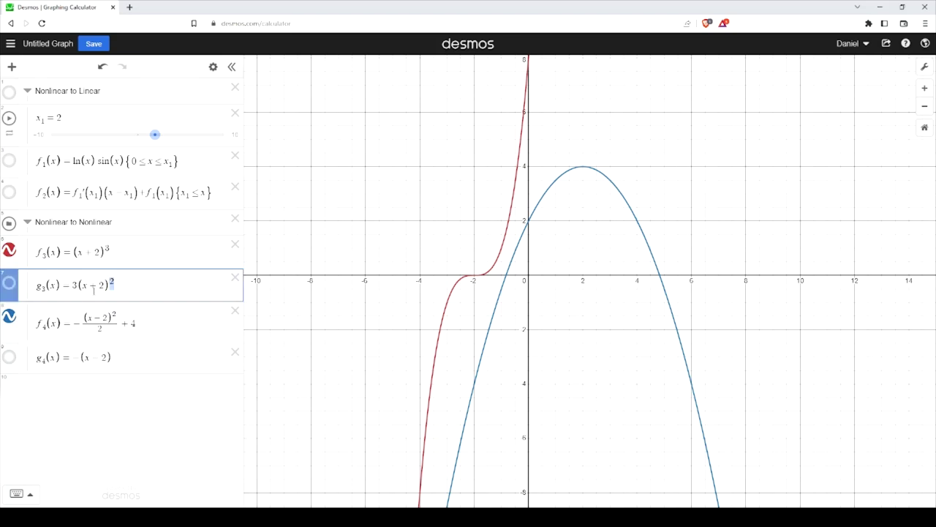
- Below g_4(x), define the transition x-values x_2 = -10/3 and x_3 = -1
click(137, 358)
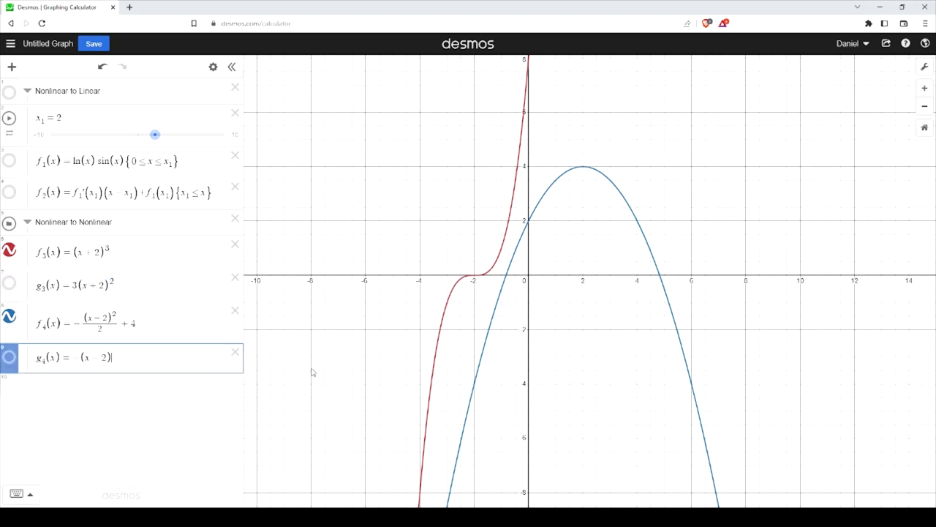
key(Return)
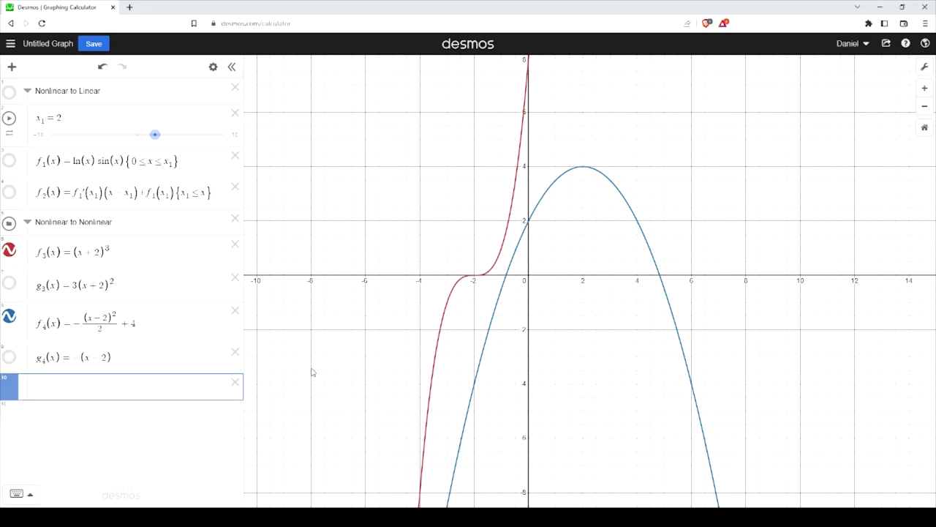
text(x_2)
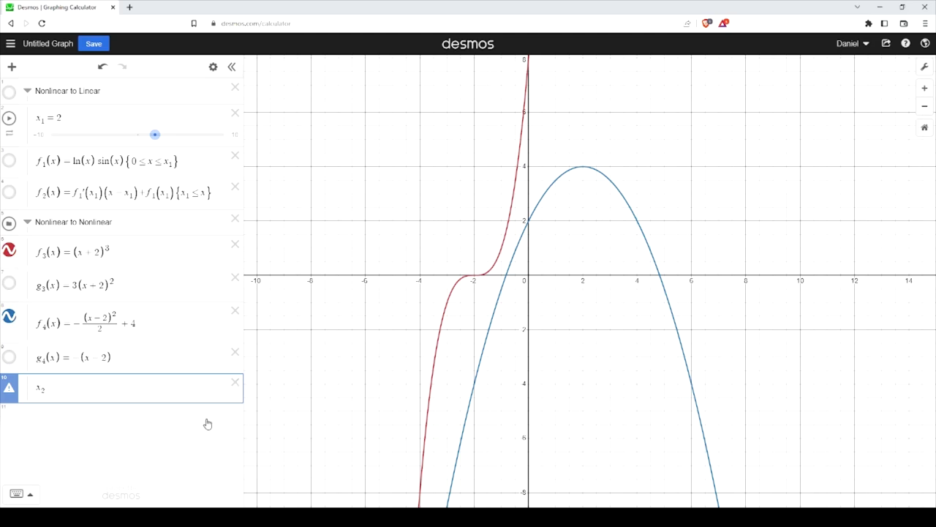
text(10/3)
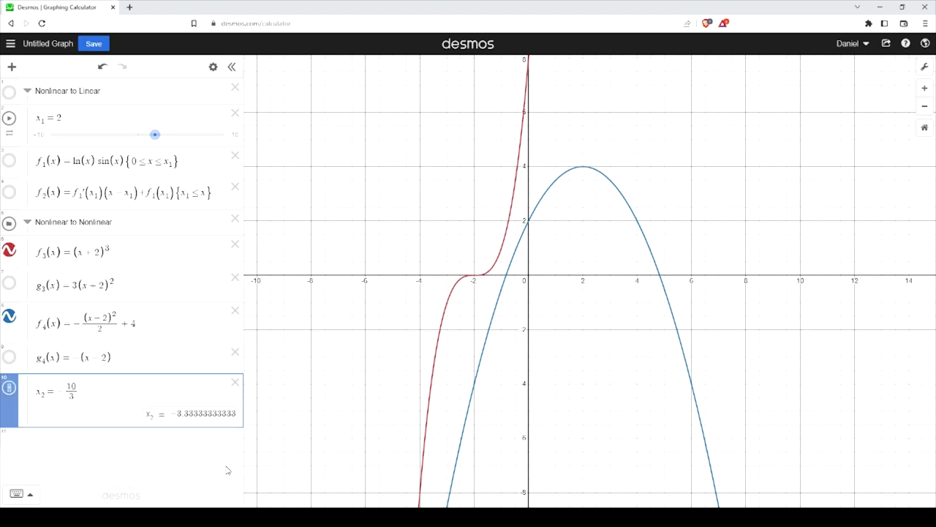
key(Return)
text(x_3)
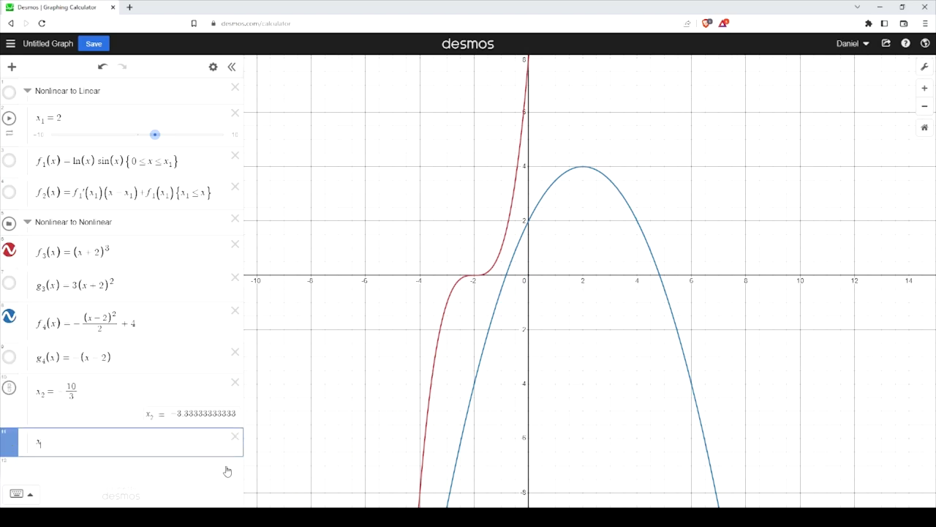
text(=-1)
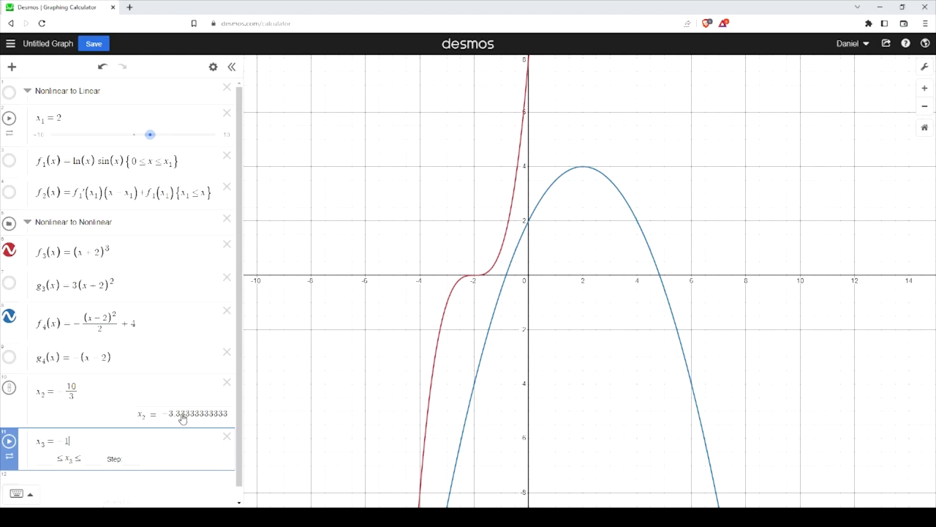
- Review the values entered for x_2 and x_3, and examine the cubic f_3(x) beside the parabola more closely
key(shift+Left)
key(shift+Left)
drag(87, 389, 69, 392)
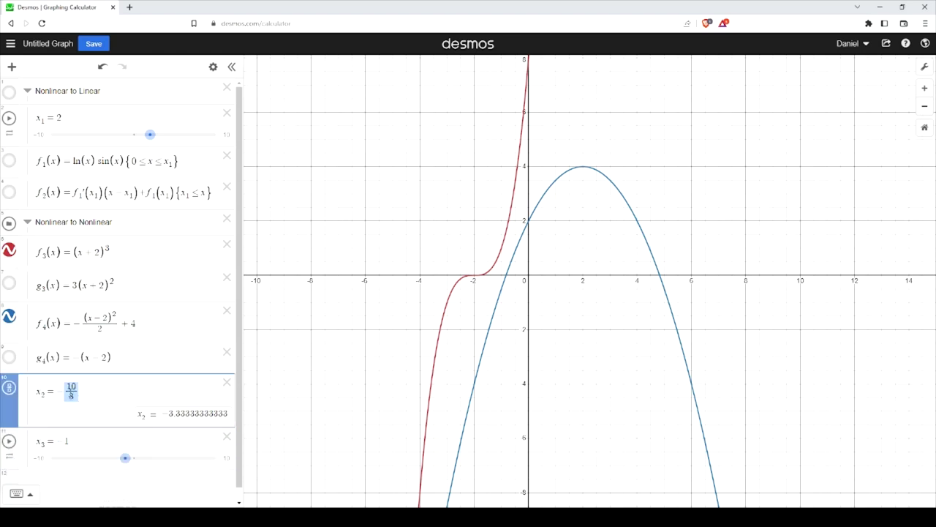
key(Right)
key(shift+Left)
key(shift+Left)
click(92, 397)
drag(74, 440, 60, 442)
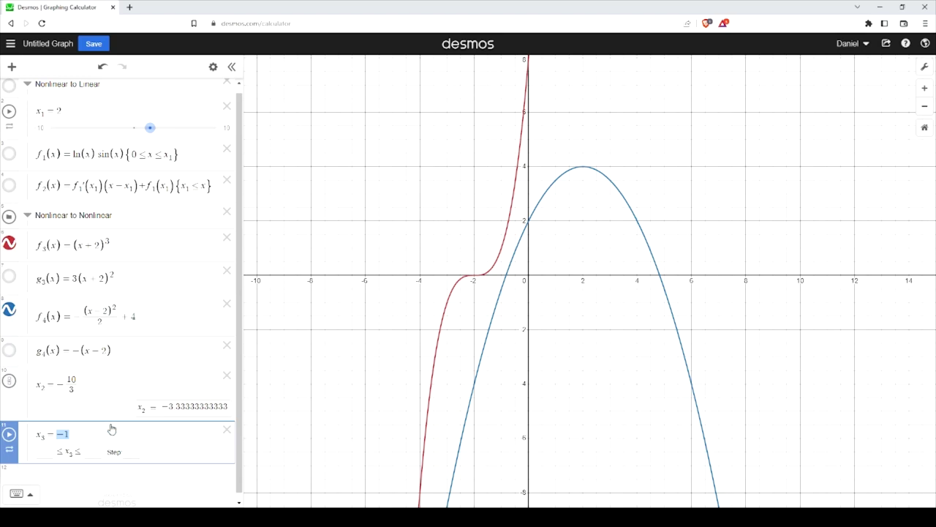
scroll(529, 328, up, 3)
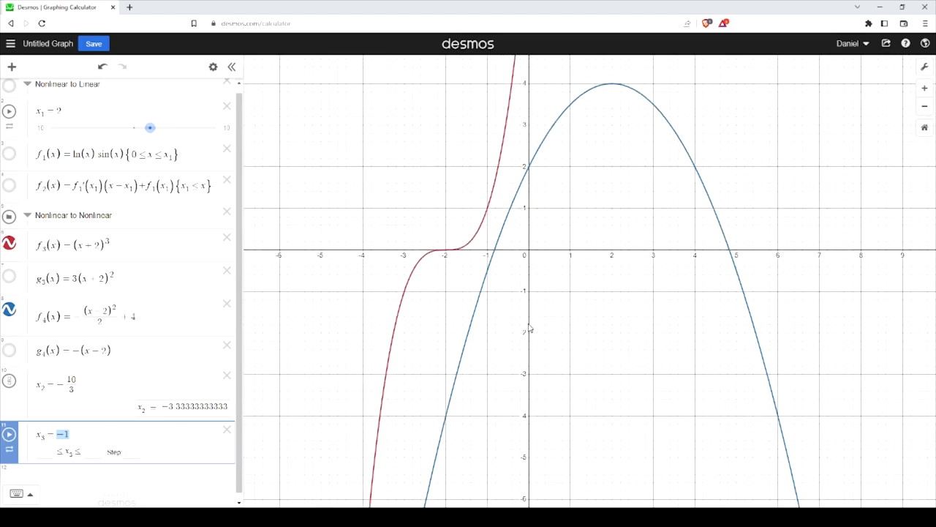
click(473, 216)
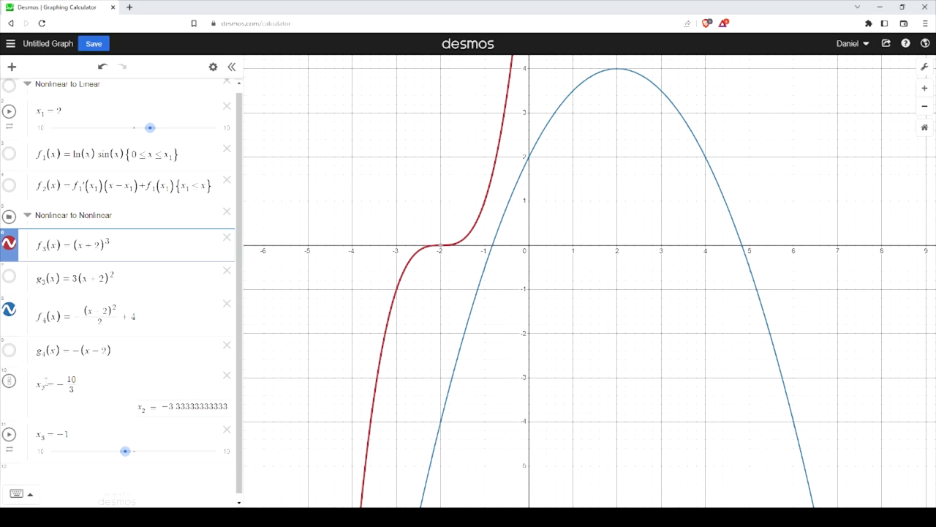
drag(79, 381, 58, 384)
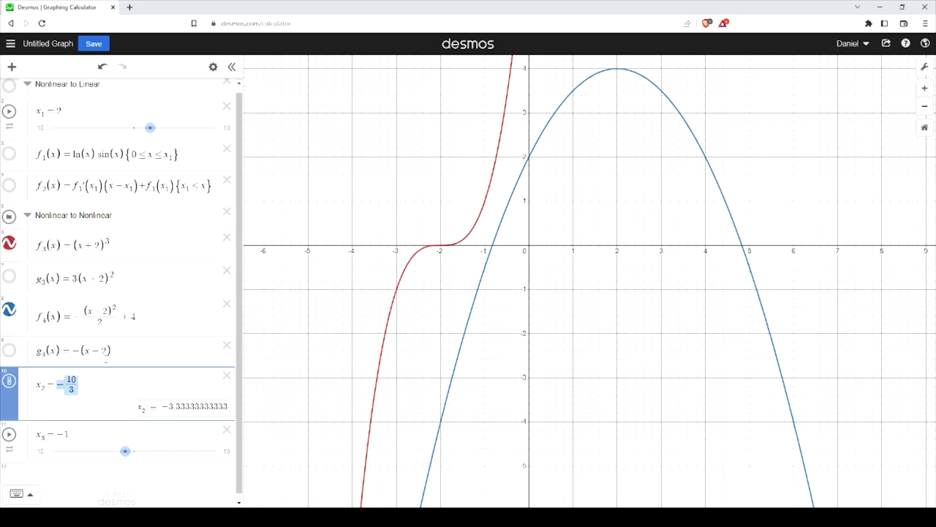
scroll(504, 309, down, 3)
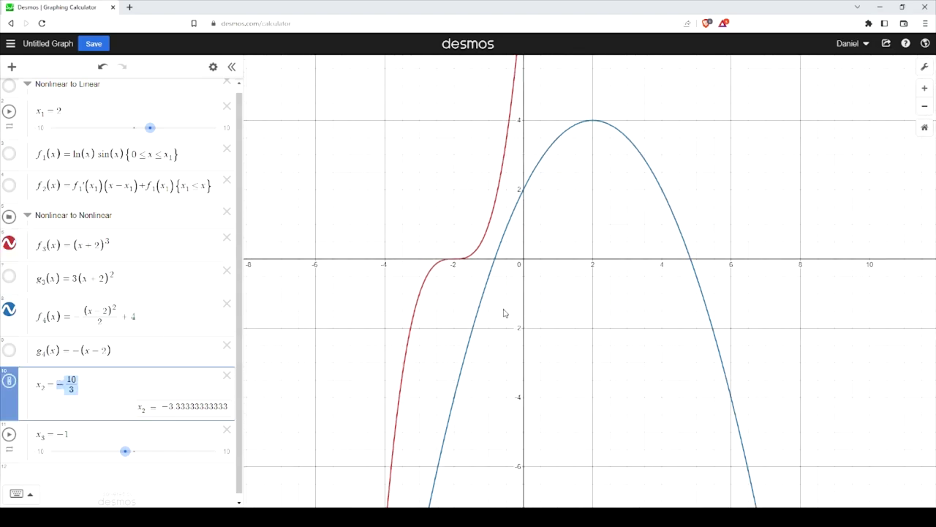
click(479, 265)
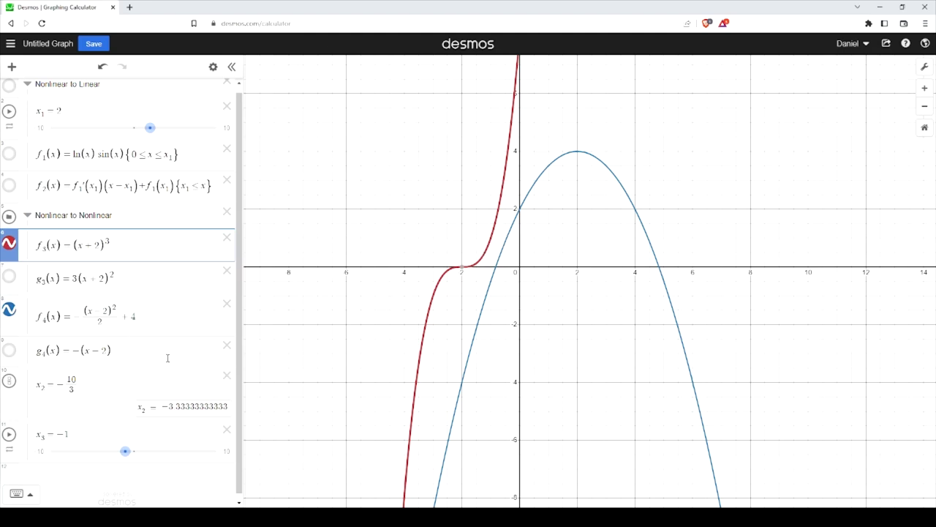
- Move the x_2 and x_3 definitions directly above f_3(x), with x_2 first
click(194, 357)
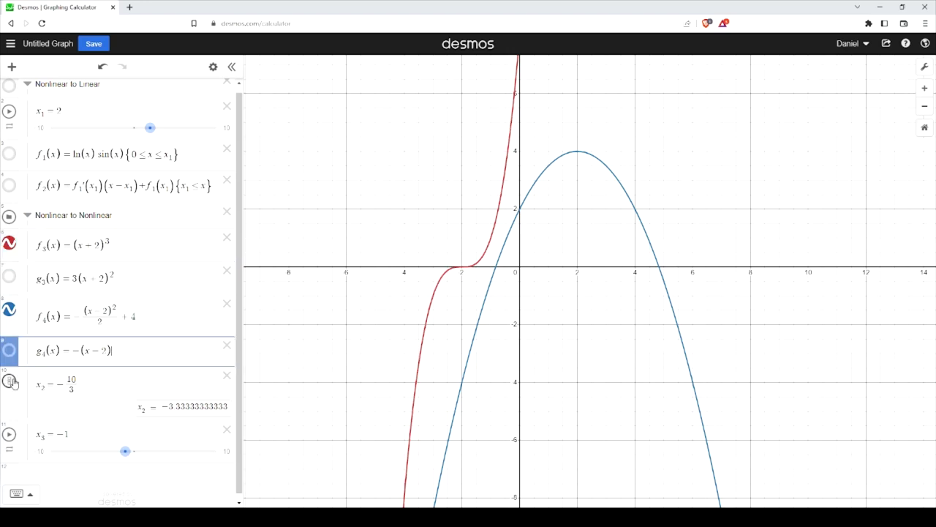
drag(7, 395, 9, 256)
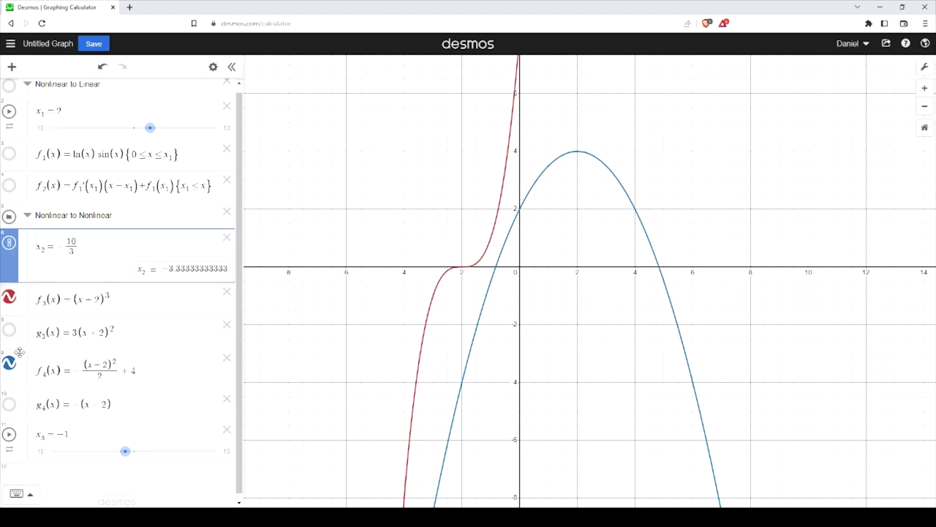
drag(15, 438, 12, 311)
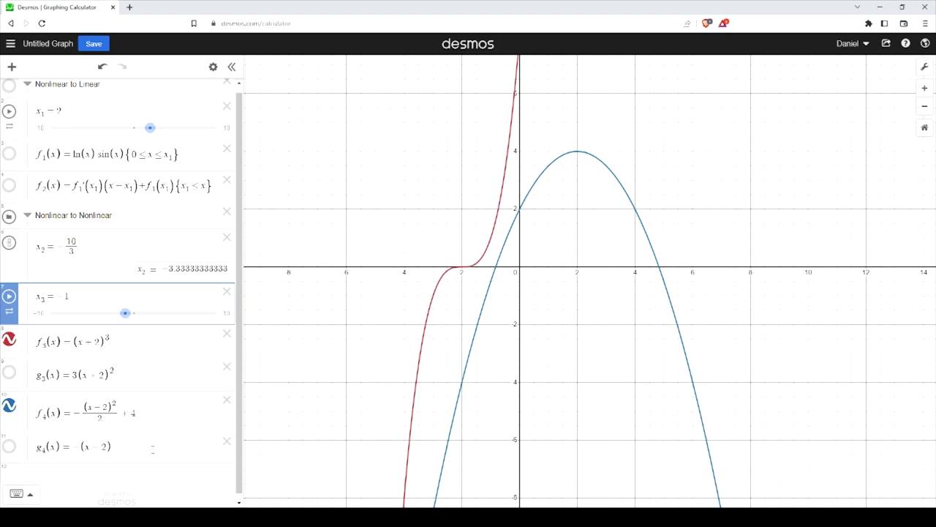
- Below g_4(x), add the expression f_3(x_3) - f_4(x_3) to compute the vertical gap between the curves at x_3
click(152, 449)
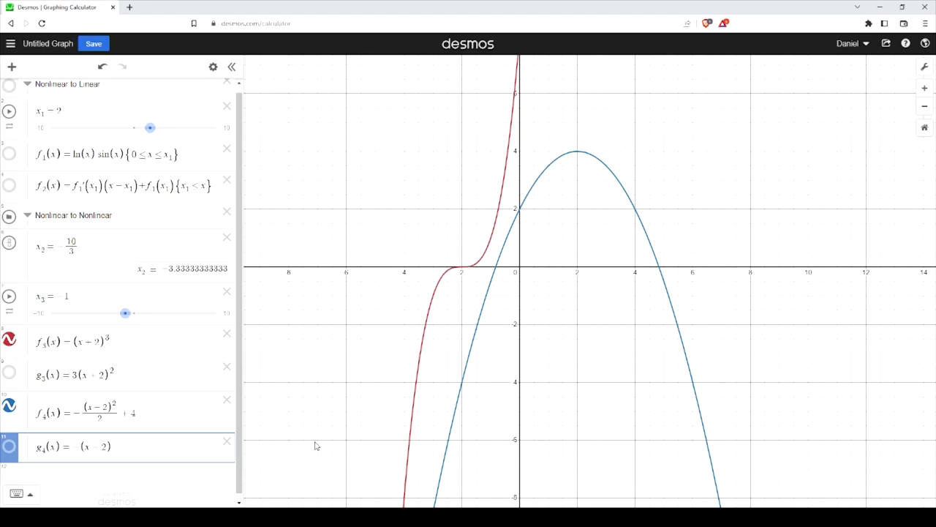
key(Return)
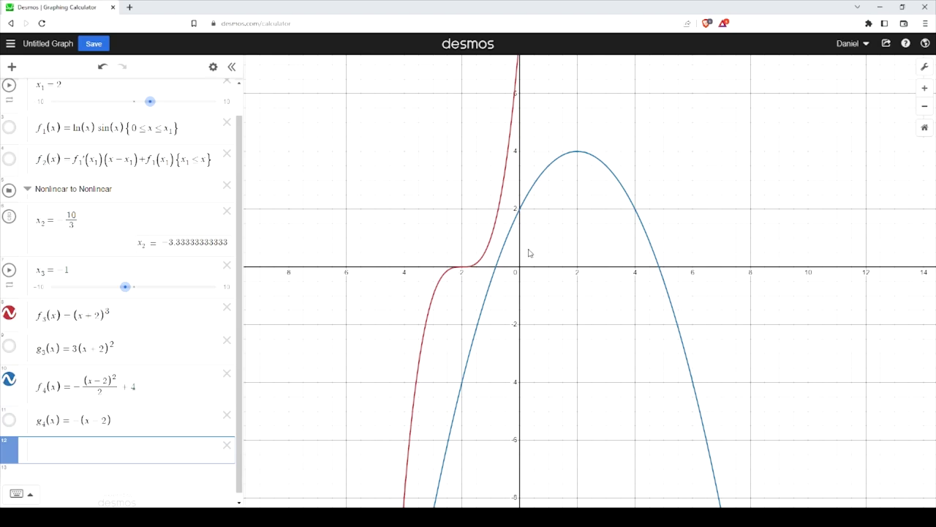
text(f())
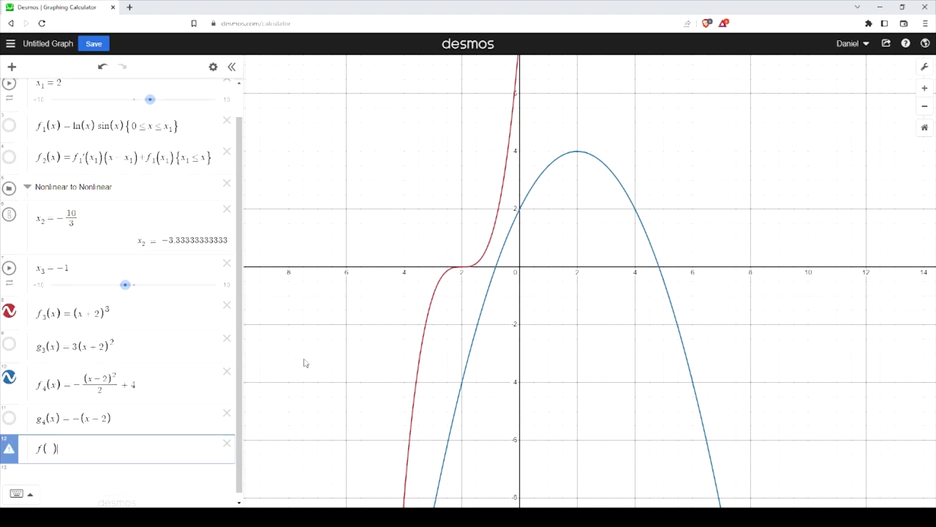
key(BackSpace)
text(_5)
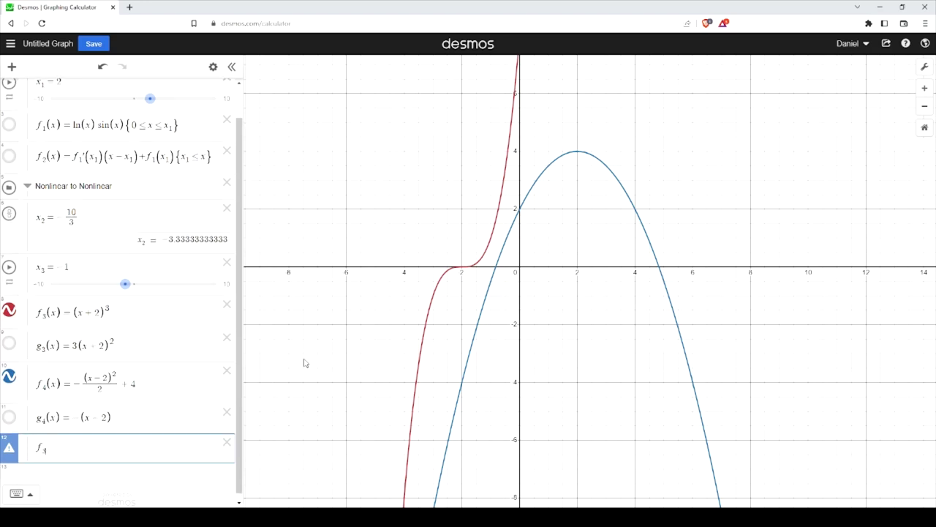
text((x)
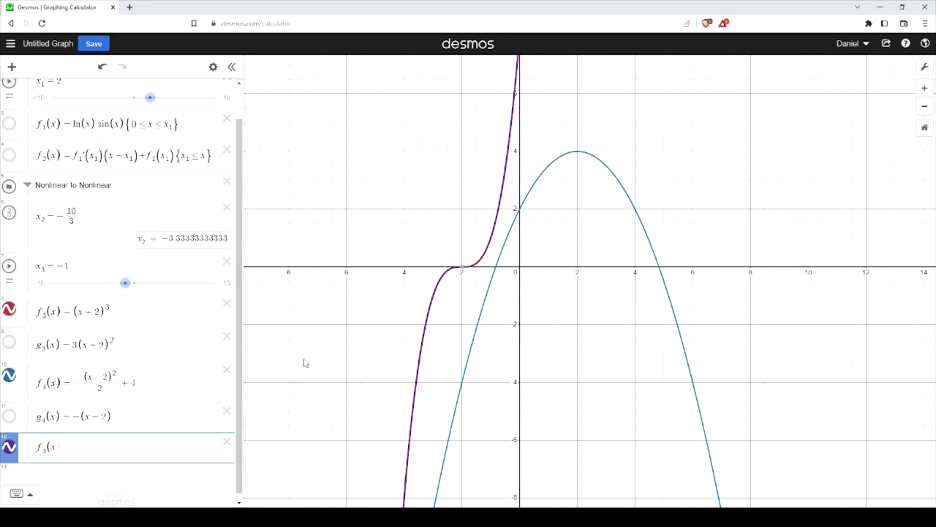
text(_3))
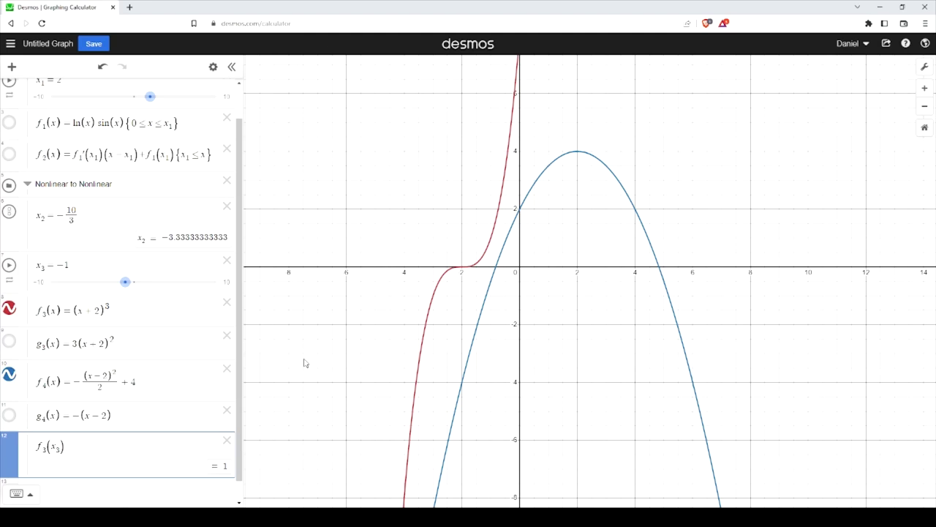
text(|)
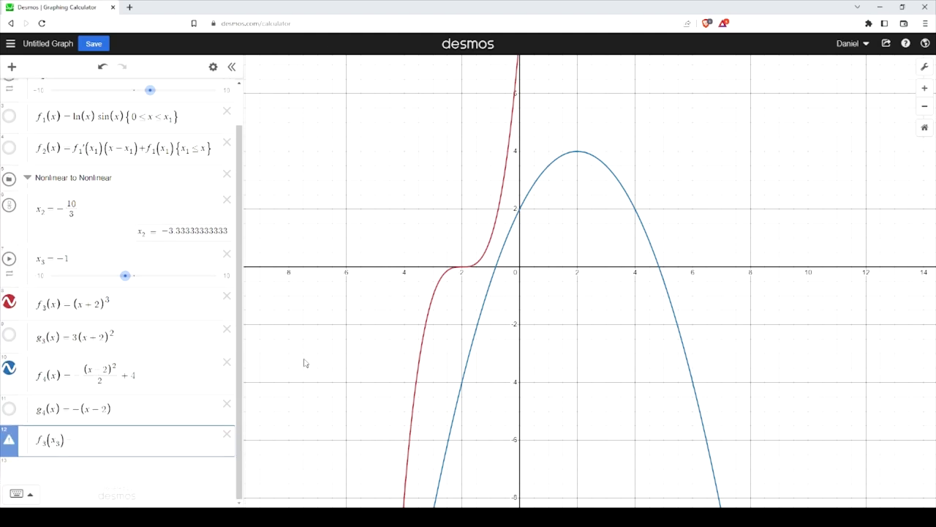
text(f4)
text((x4)
text())
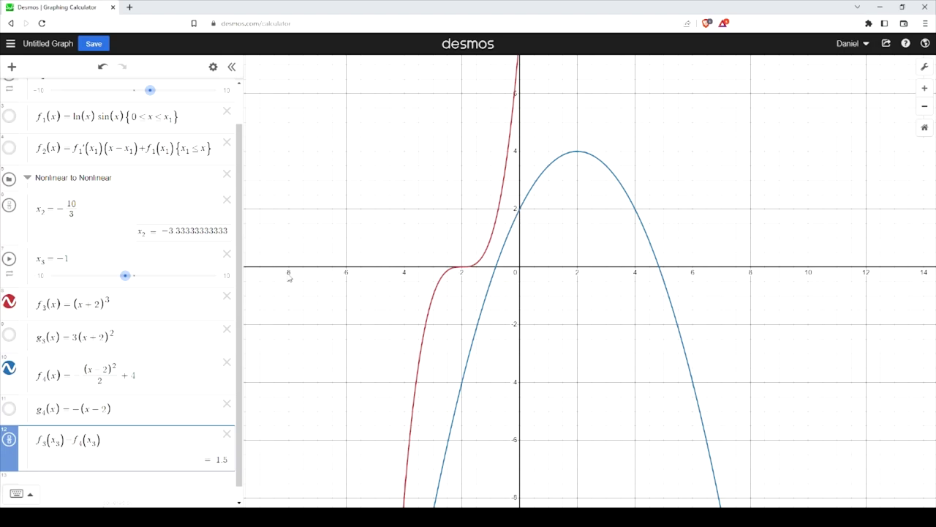
click(131, 339)
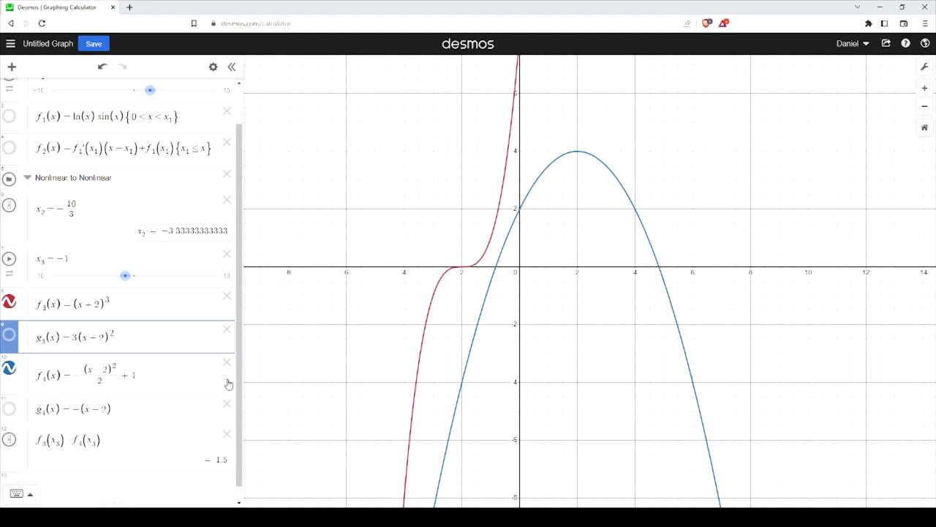
click(503, 268)
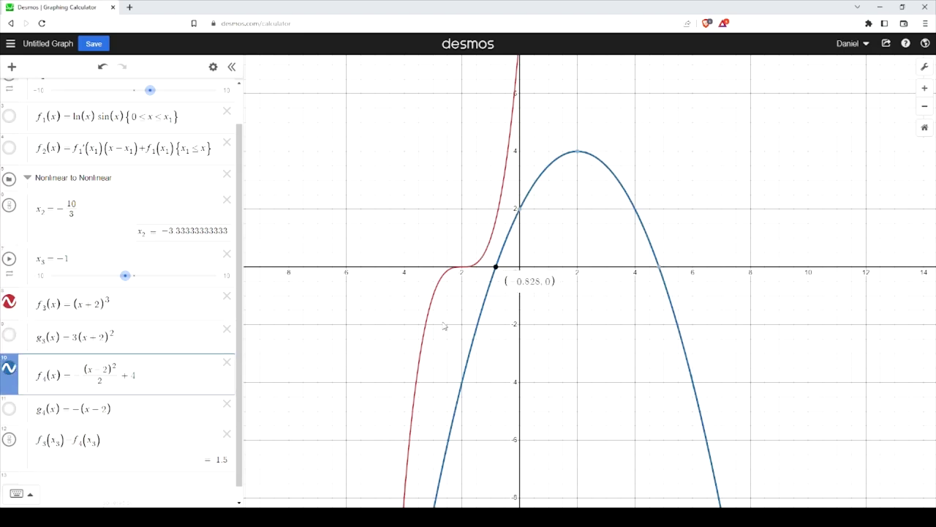
click(149, 443)
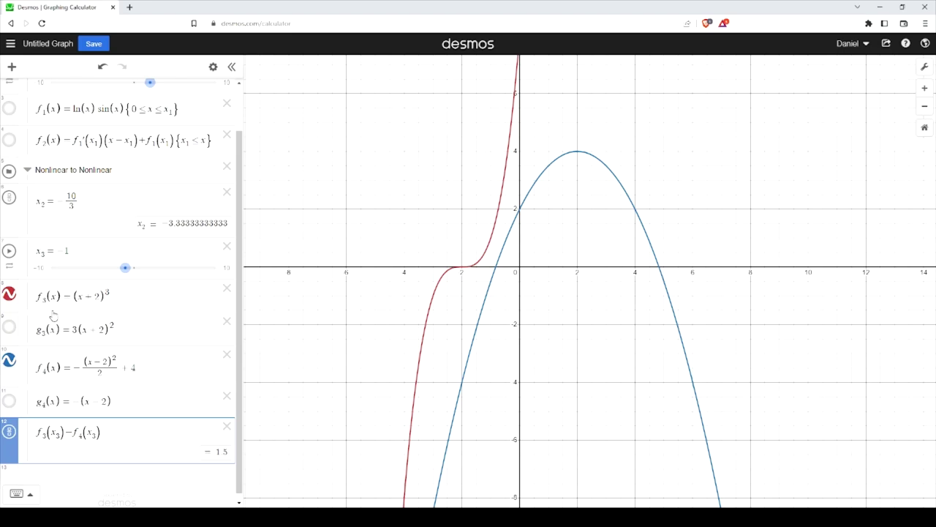
- Try to append + f_3(x_3) - f_4(x_3) to the definition of f_4(x), and undo that edit
drag(108, 434, 13, 432)
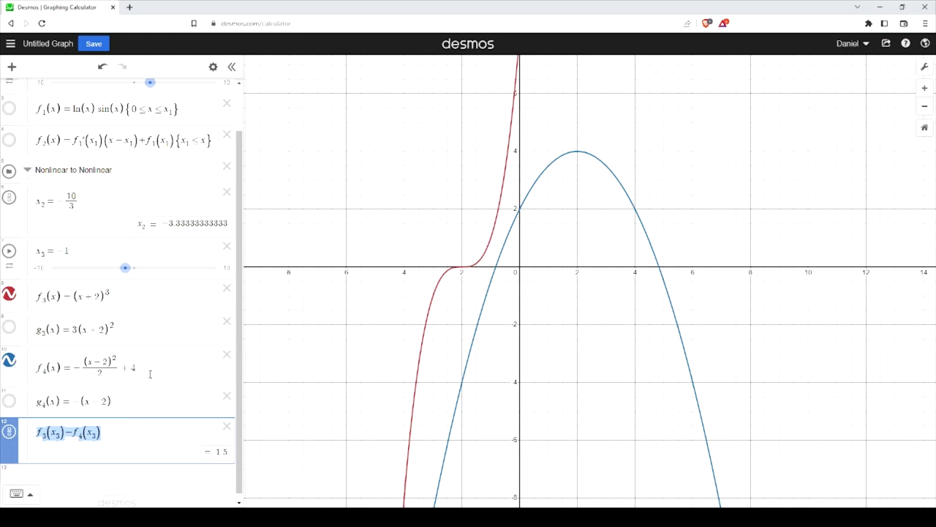
click(109, 296)
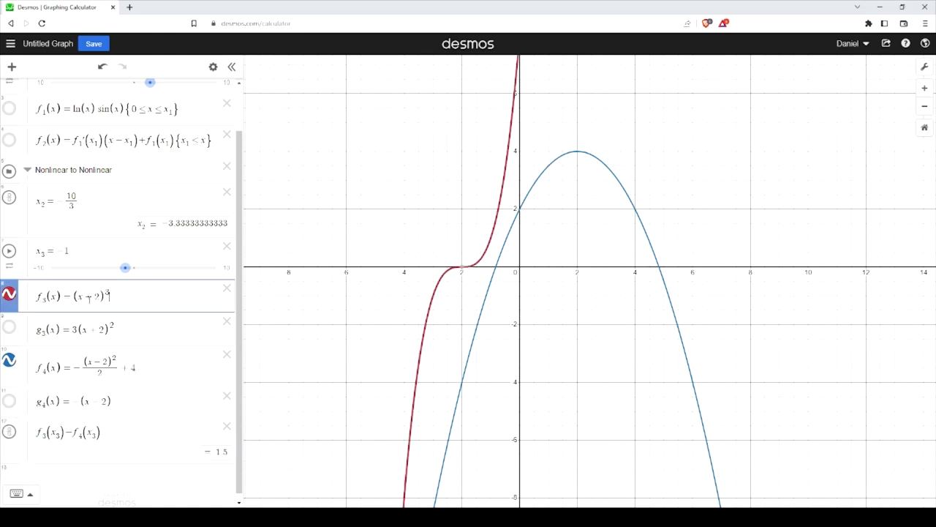
click(496, 274)
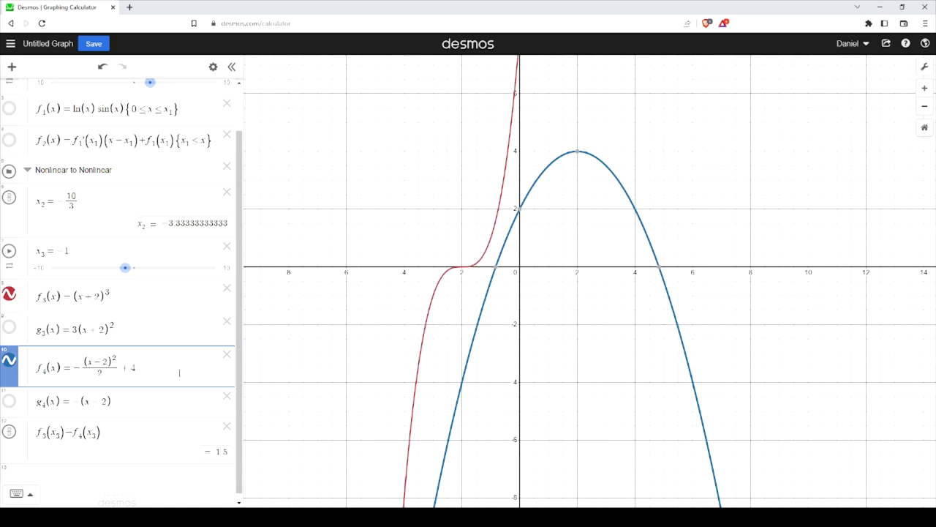
text(+)
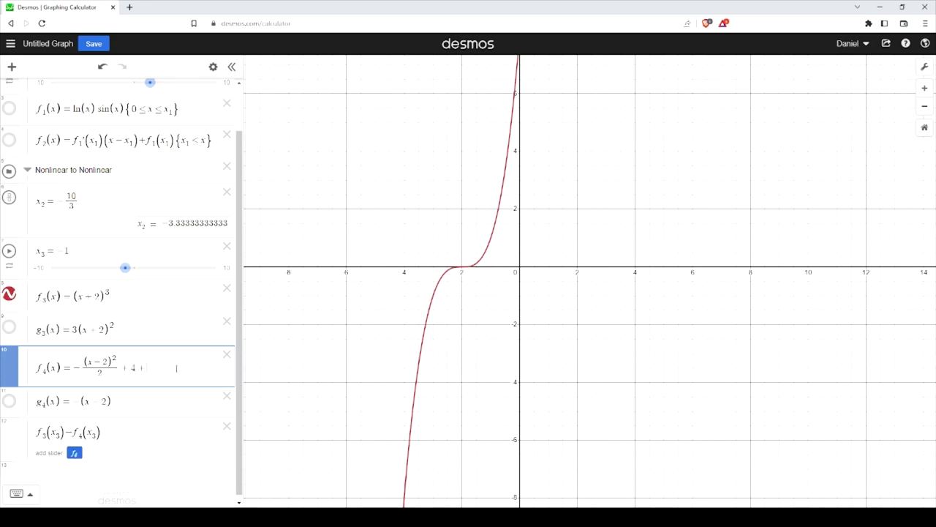
text(f3(x3)-f4(x3))
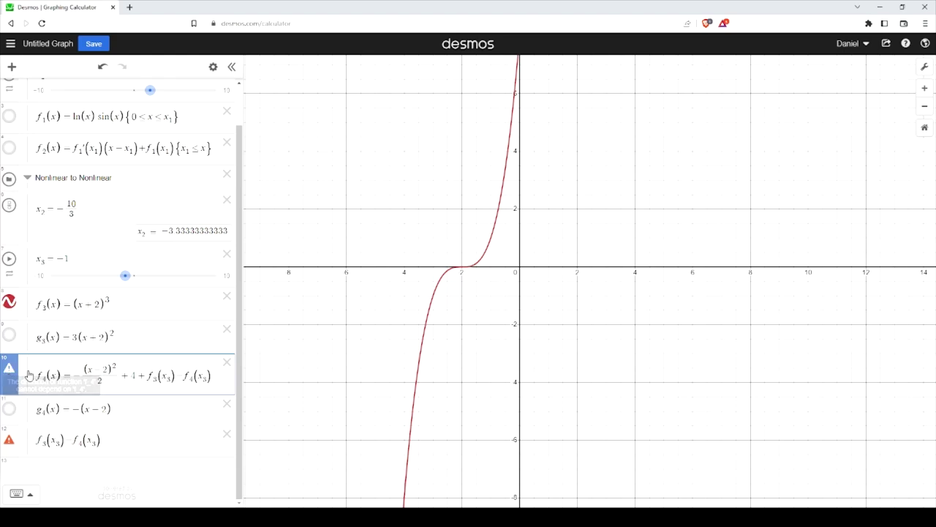
key(ctrl+z)
key(ctrl+z)
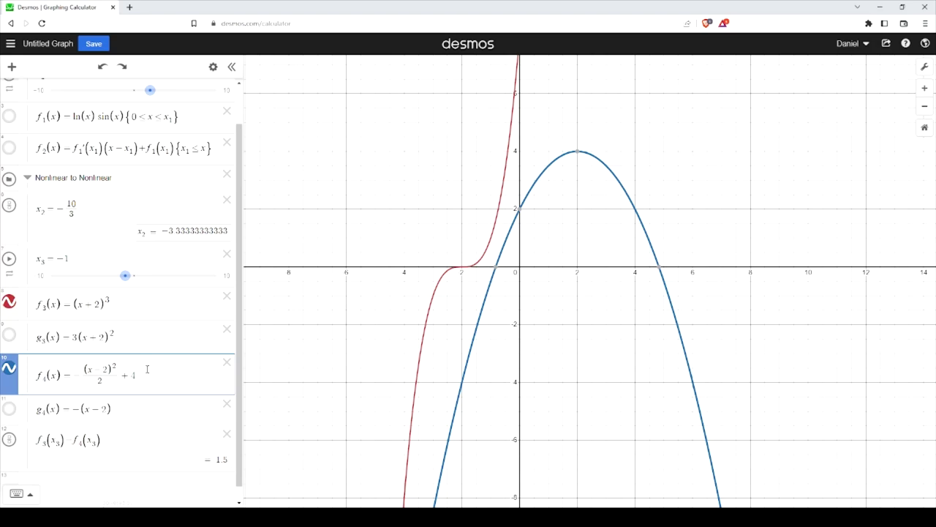
- Add + 1.5 to the end of f_4(x), and define x_4 = 1.5 directly below x_3
text(+1.5)
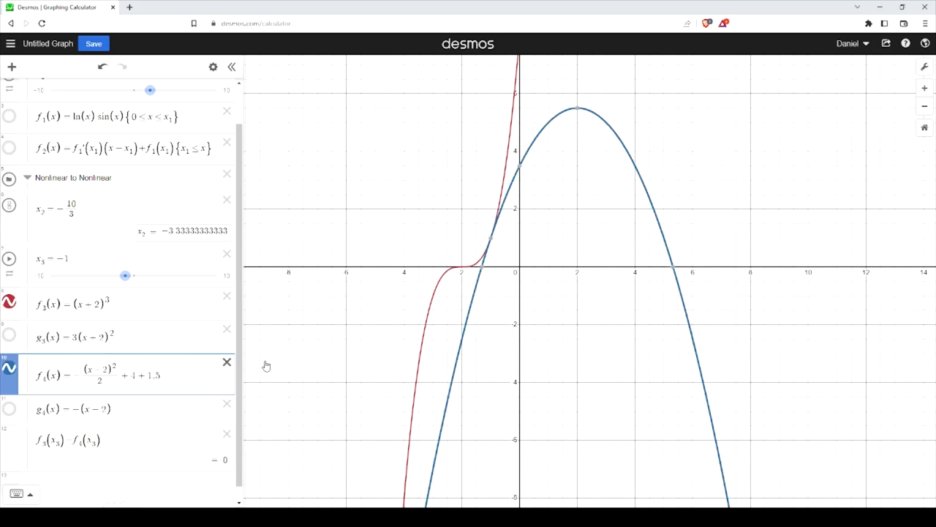
drag(161, 375, 146, 376)
click(106, 262)
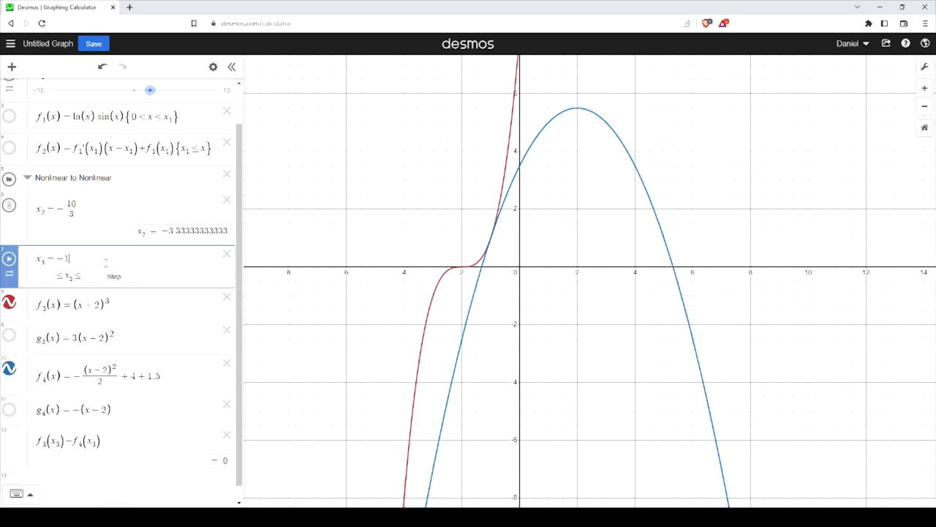
key(Return)
text(x_4 = )
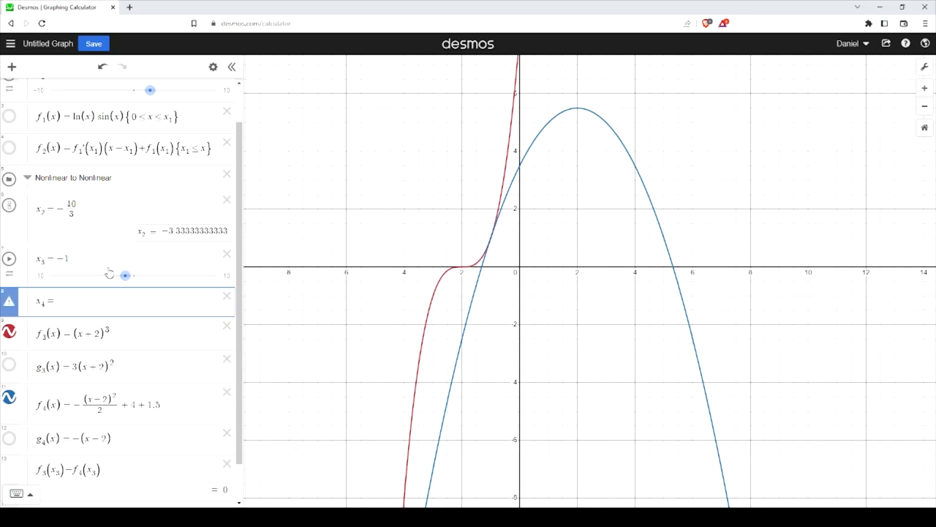
text(1.5)
- Review the x_2, x_3 and x_4 definitions alongside the function formulas in the Nonlinear to Nonlinear folder
click(37, 208)
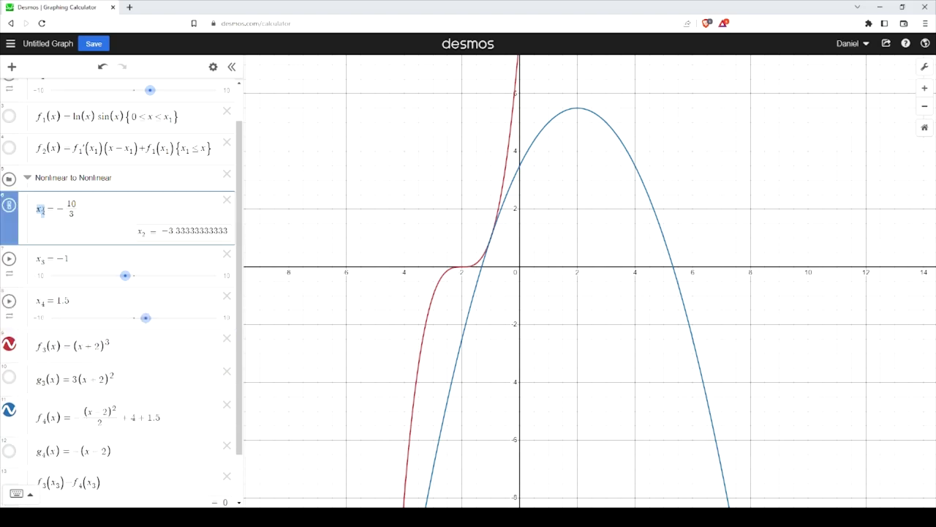
click(41, 263)
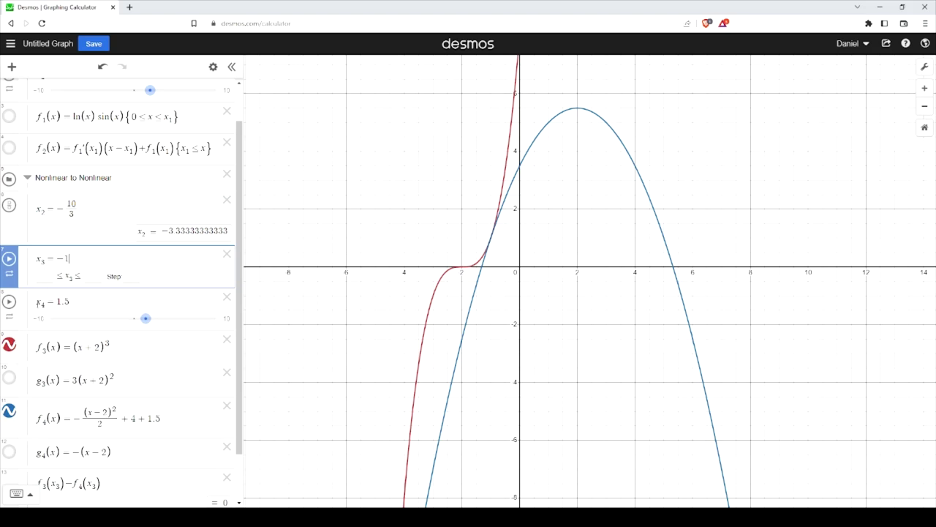
click(38, 302)
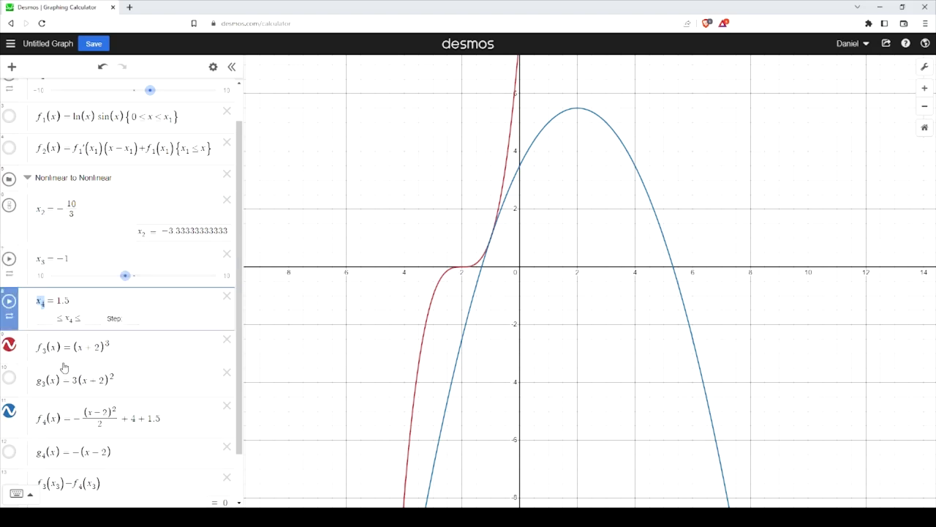
scroll(124, 352, down, 2)
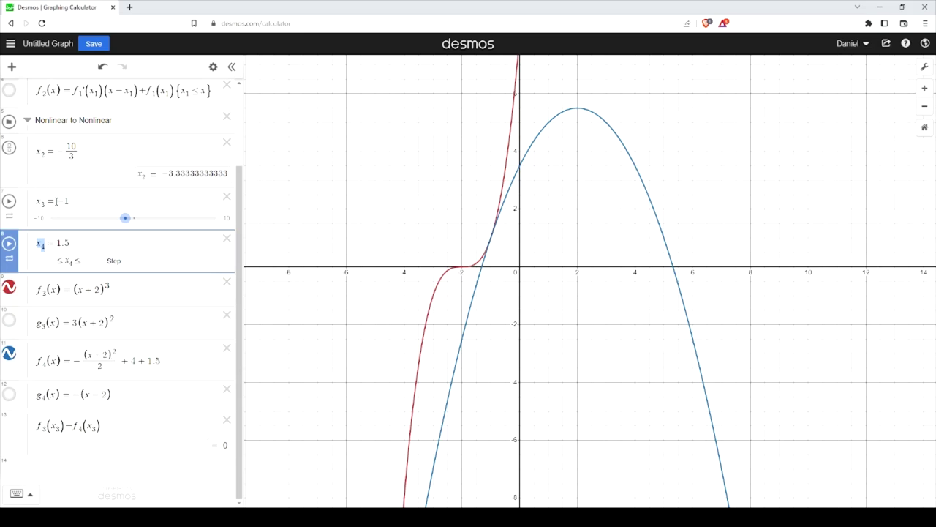
scroll(73, 292, up, 3)
scroll(90, 329, down, 3)
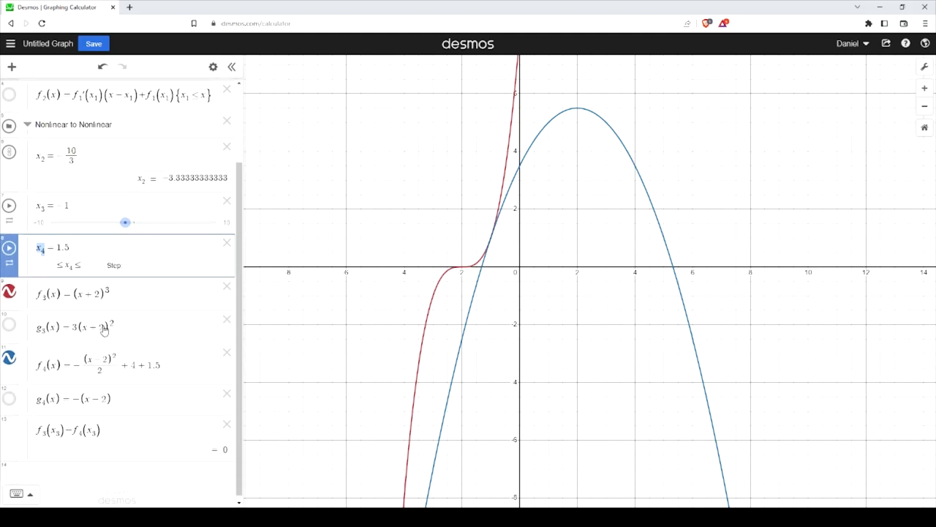
scroll(92, 278, up, 3)
scroll(84, 418, down, 1)
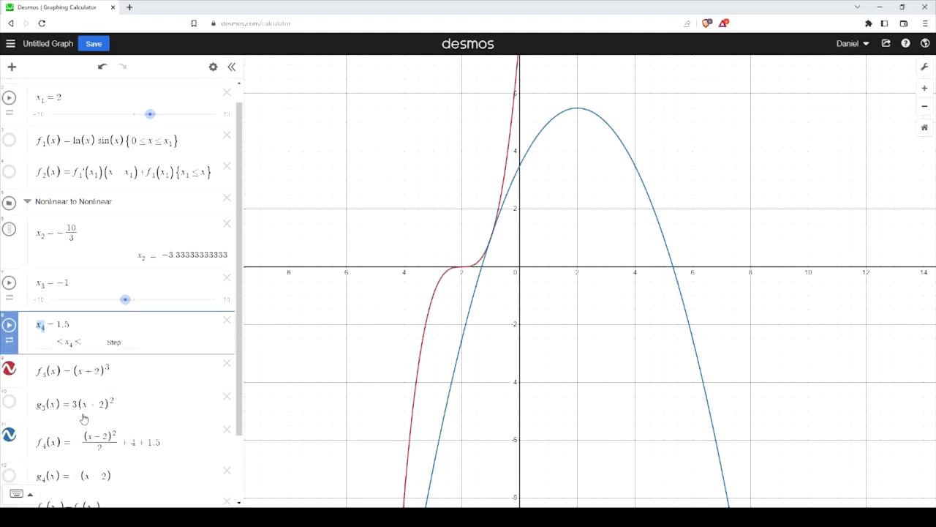
scroll(84, 418, down, 3)
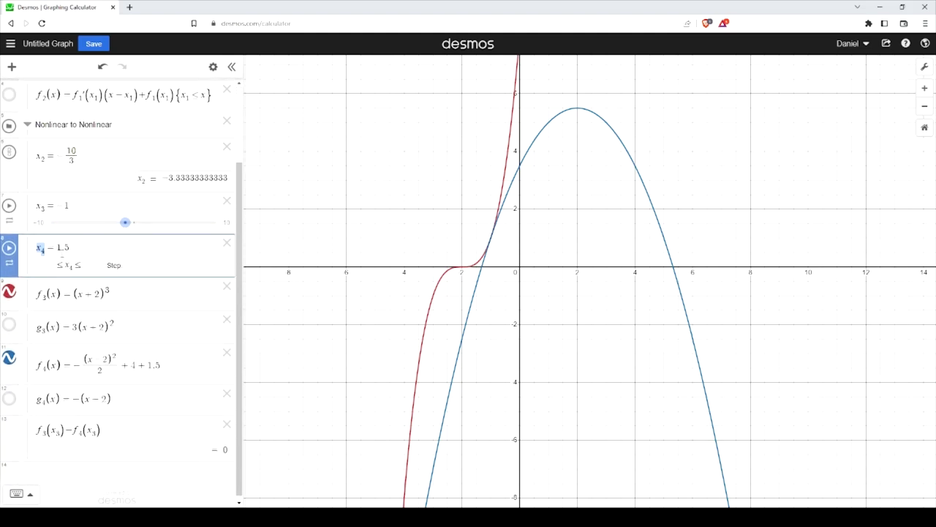
- Replace the 1.5 in f_4(x) with x_4, and delete the g_4(x) and f_3(x_3) - f_4(x_3) expressions
drag(146, 364, 163, 364)
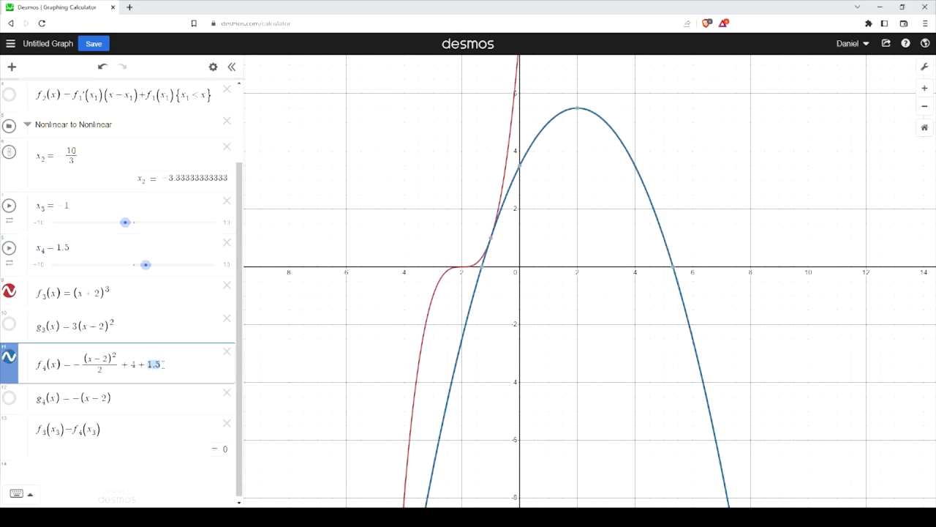
text(x_4)
click(226, 426)
click(226, 436)
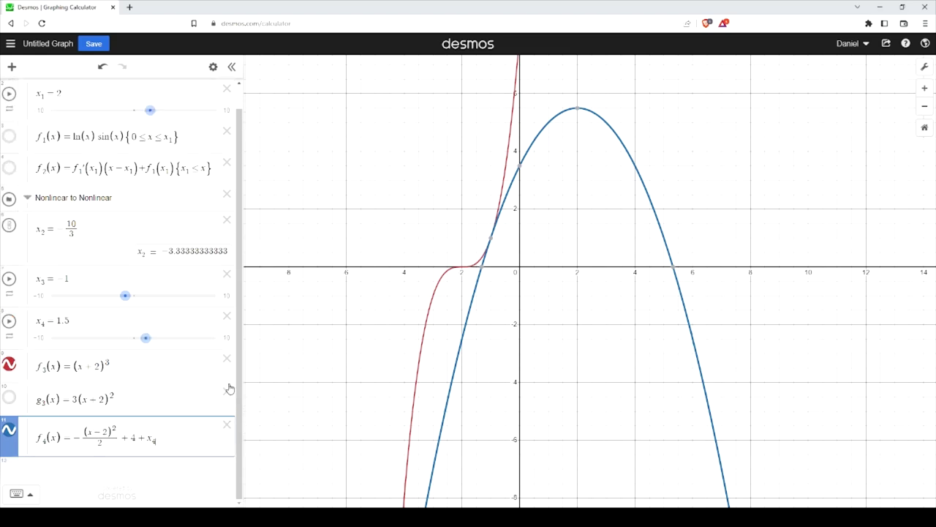
- Delete g_3(x), and undo the deletions of both g_3(x) and g_4(x)
click(227, 391)
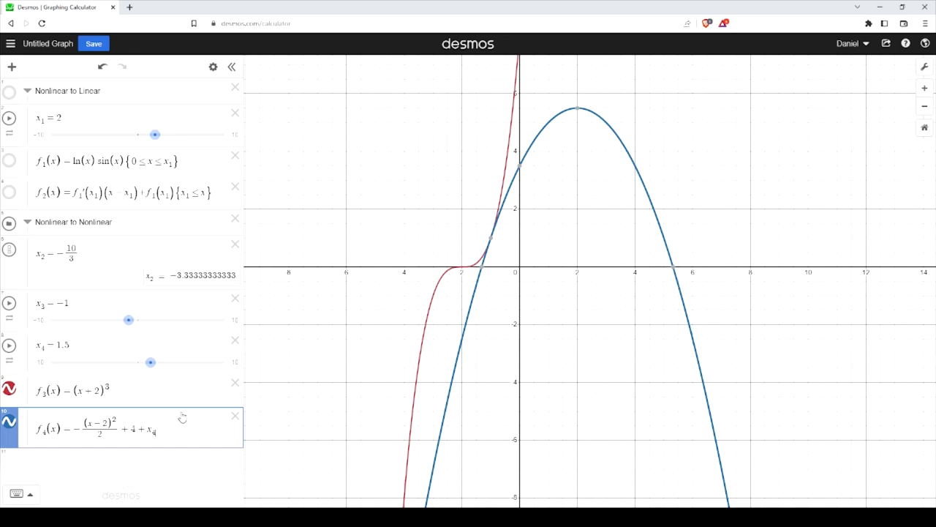
key(ctrl+z)
key(ctrl+z)
scroll(175, 412, up, 3)
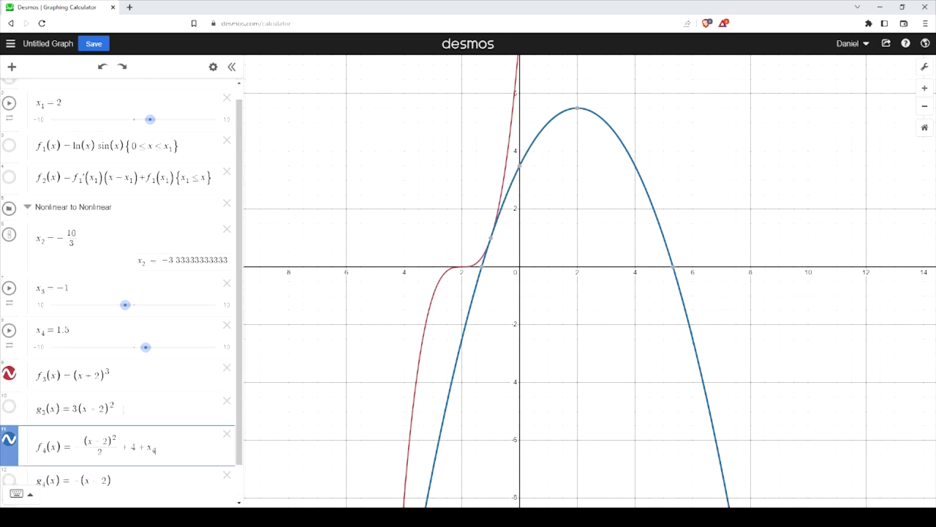
scroll(117, 366, down, 3)
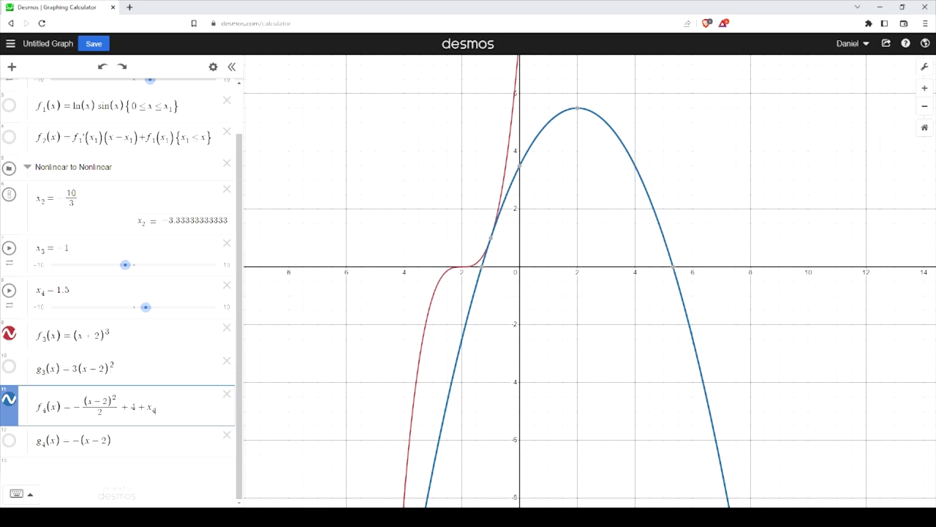
- Highlight the right-hand sides of g_3(x) and g_4(x) to examine the two derivatives
click(73, 368)
key(BackSpace)
text(-)
drag(115, 368, 73, 368)
drag(111, 440, 70, 440)
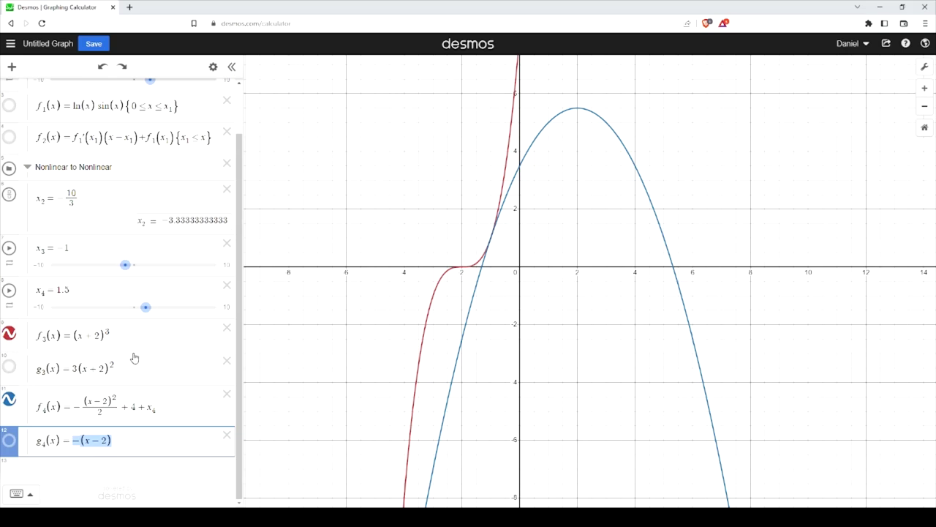
- Restrict f_3(x) = (x+2)^3 to the domain {x ≤ x_3}
click(172, 340)
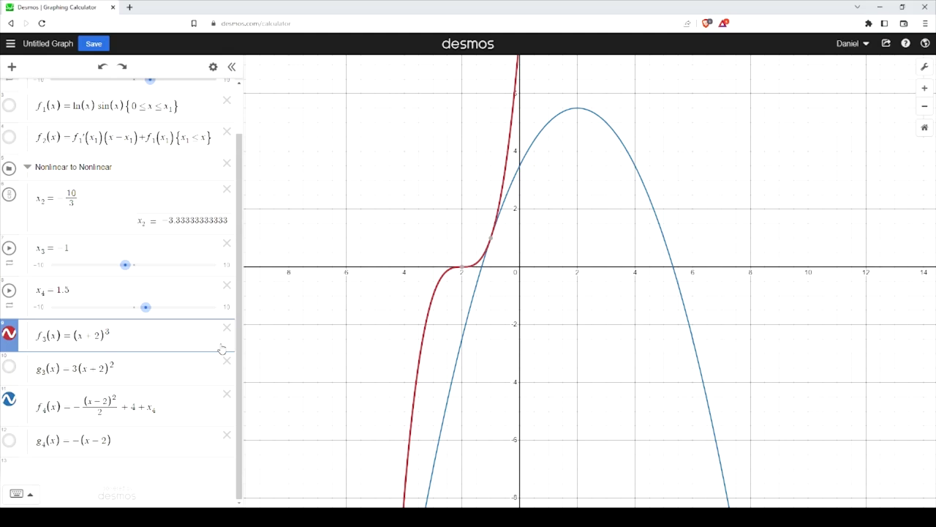
text({x<=x)
text(4)
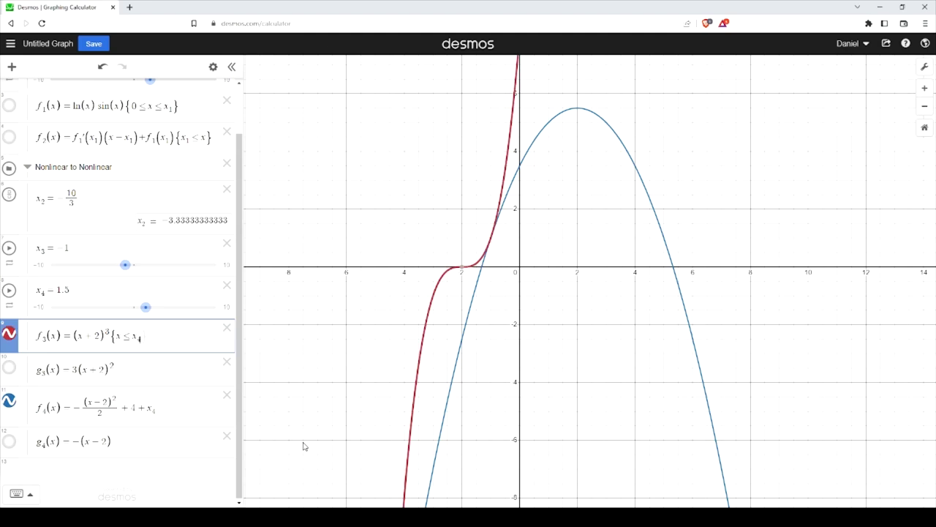
text(})
click(67, 248)
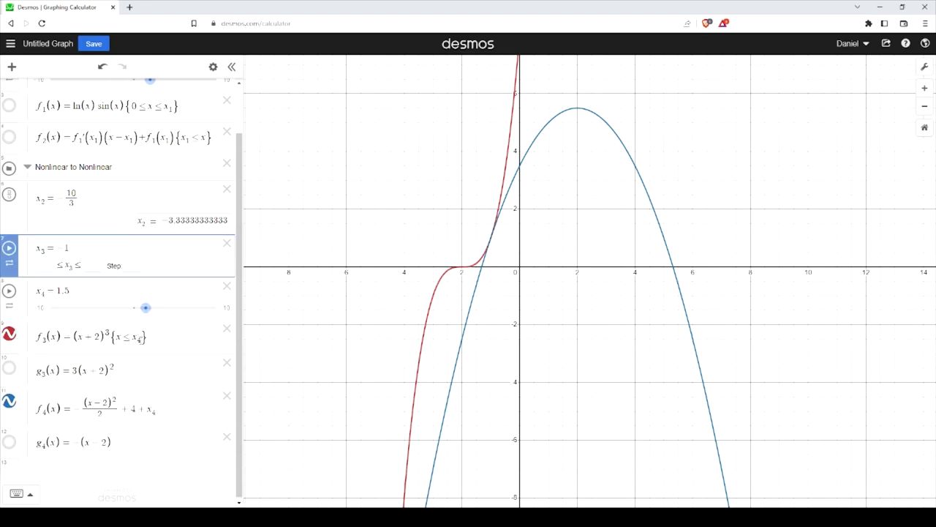
click(182, 341)
key(BackSpace)
text(10)
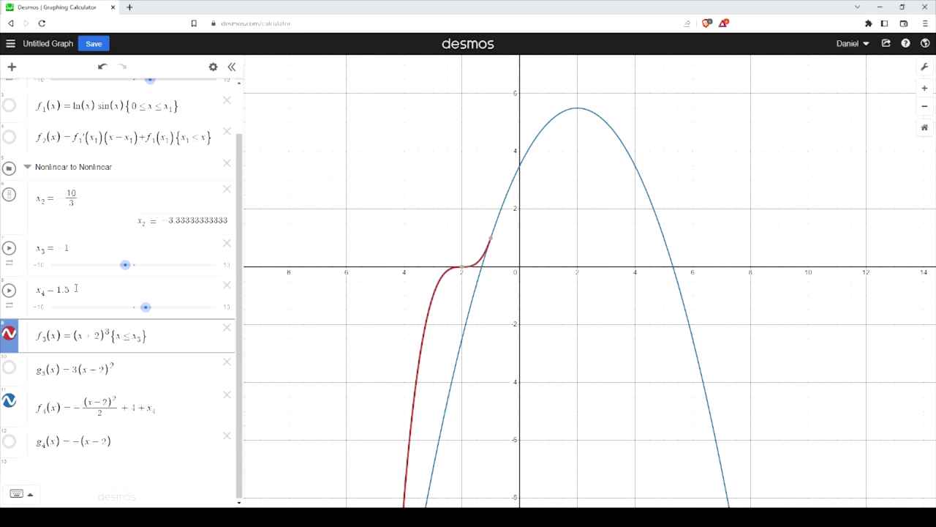
- Highlight the x_3 = -1 definition to examine the boundary value
double_click(73, 250)
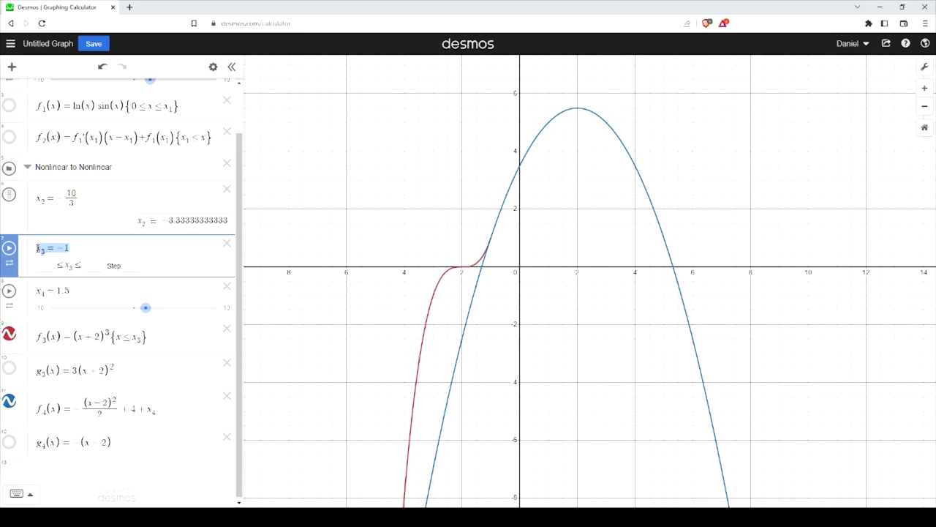
click(76, 249)
double_click(74, 251)
click(117, 366)
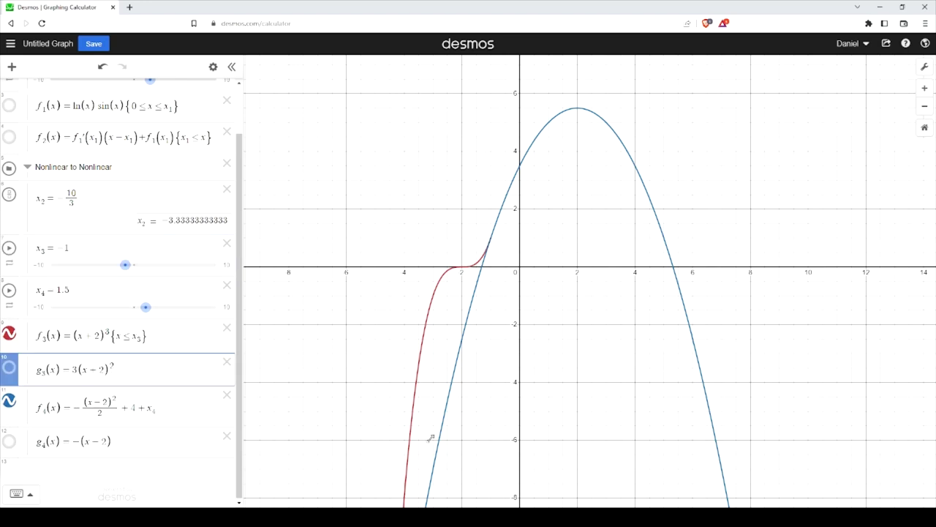
- Restrict f_4(x) to the domain {x ≥ x_3} at the end of its formula
click(430, 477)
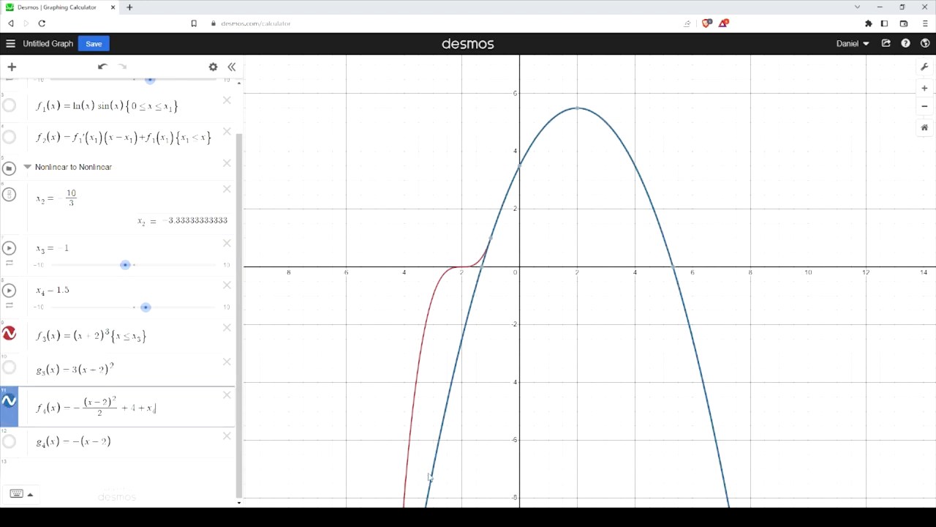
text({x > )
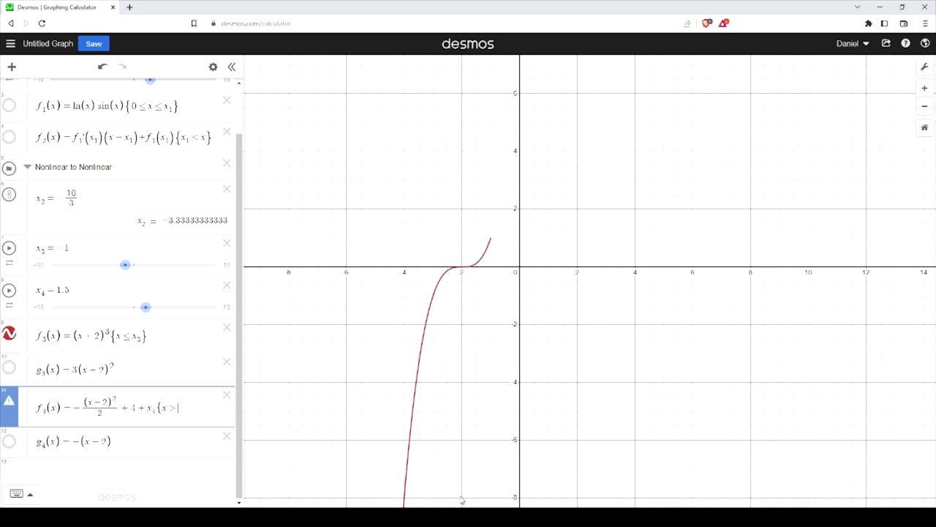
text(x_3)
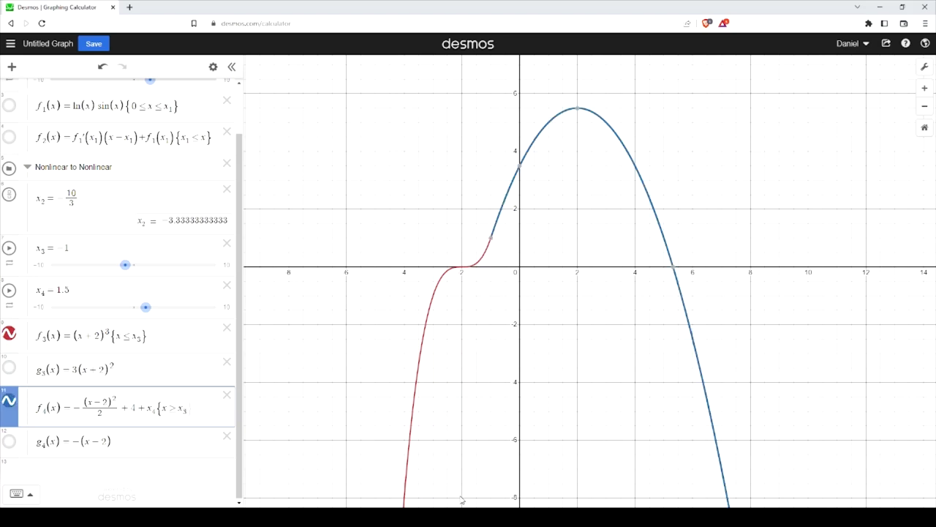
- Inspect the transition between the f_3 and f_4 curves up close, highlighting each curve in turn
scroll(504, 235, up, 8)
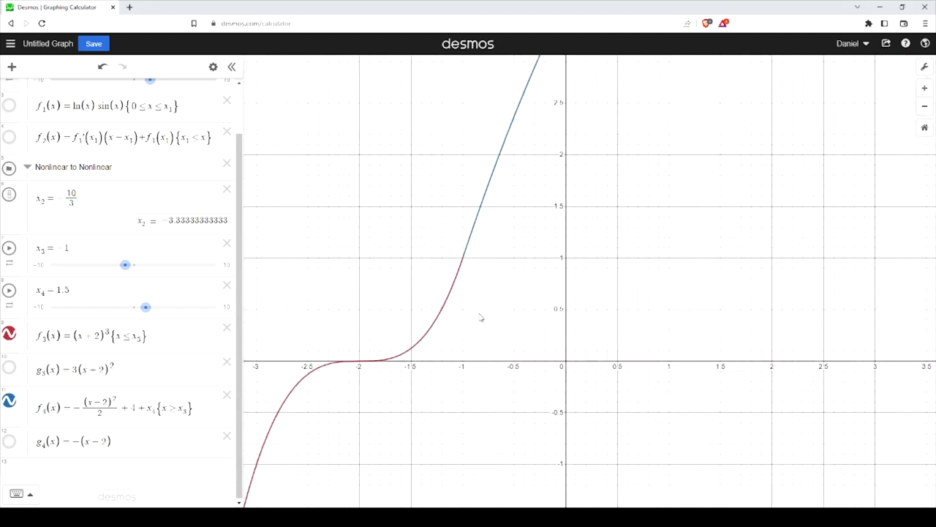
click(431, 333)
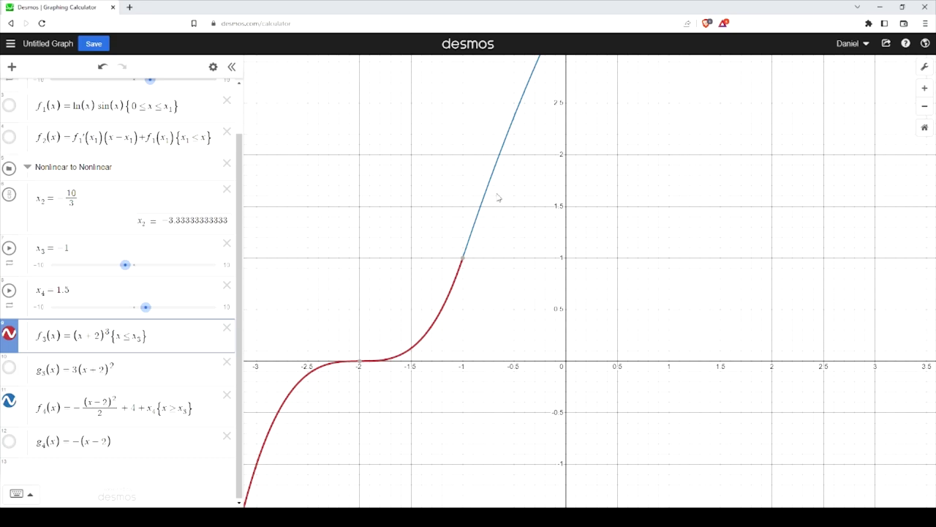
click(486, 198)
scroll(574, 343, down, 2)
scroll(574, 343, down, 5)
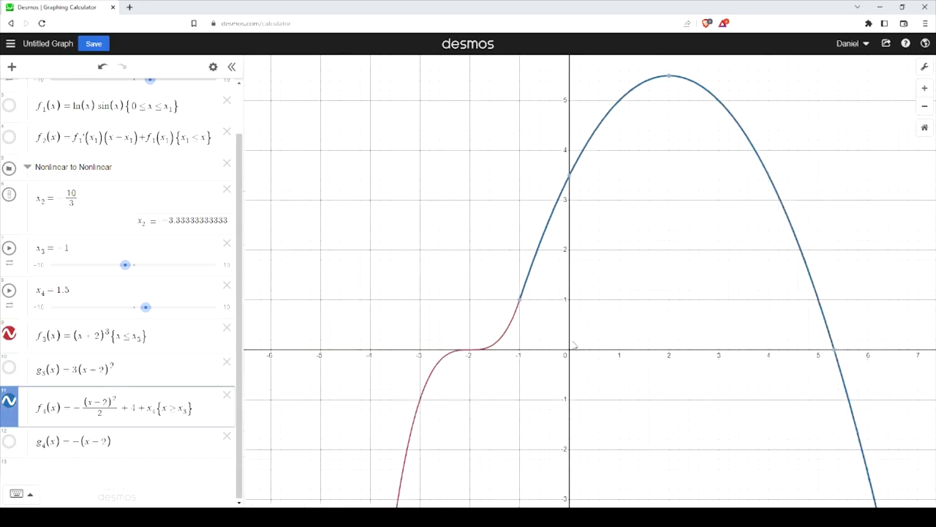
click(582, 319)
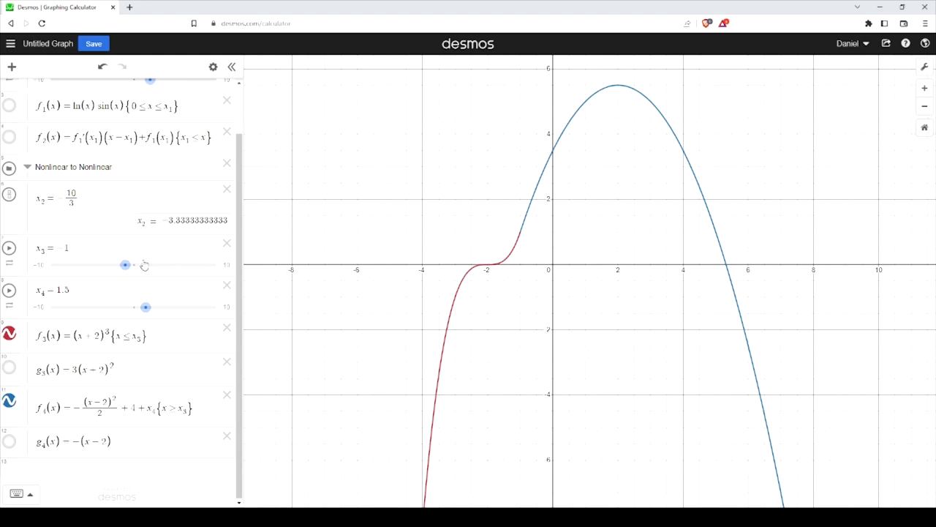
- Collapse the Nonlinear to Linear and Nonlinear to Nonlinear folders
scroll(145, 265, up, 2)
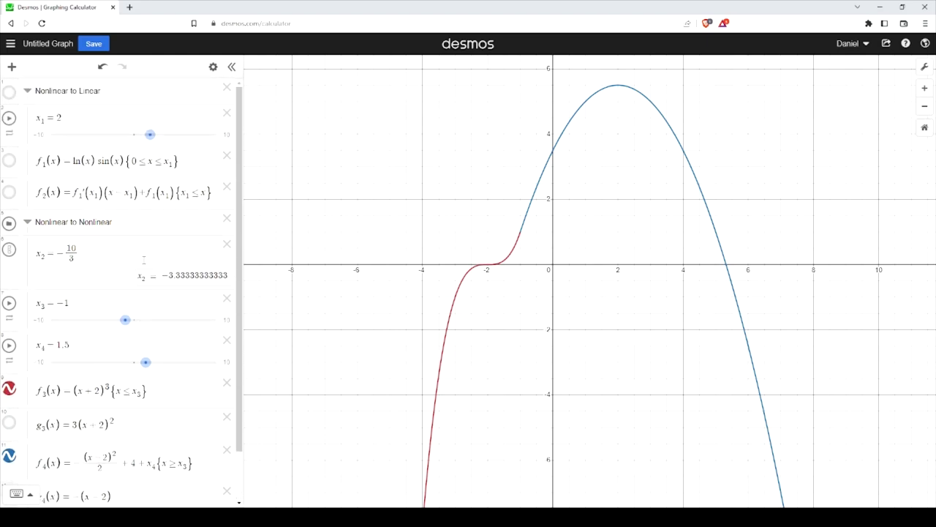
click(27, 92)
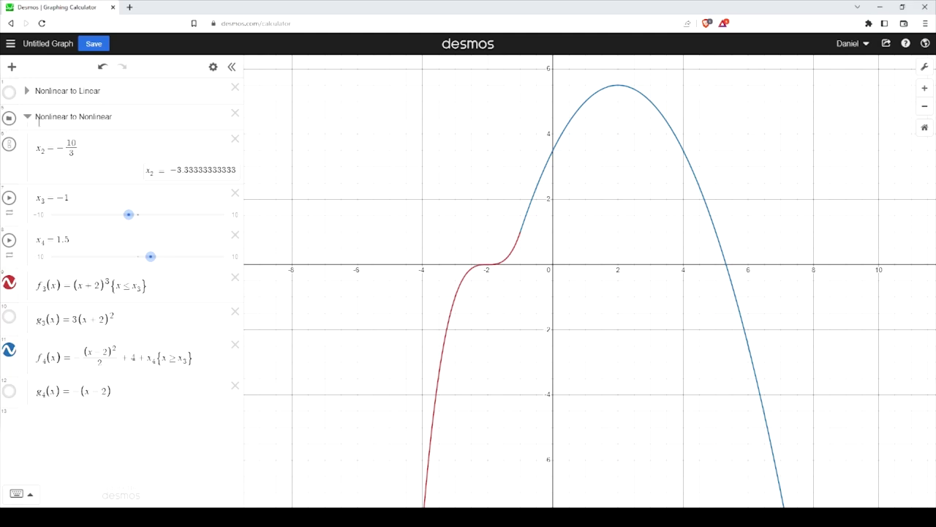
click(28, 117)
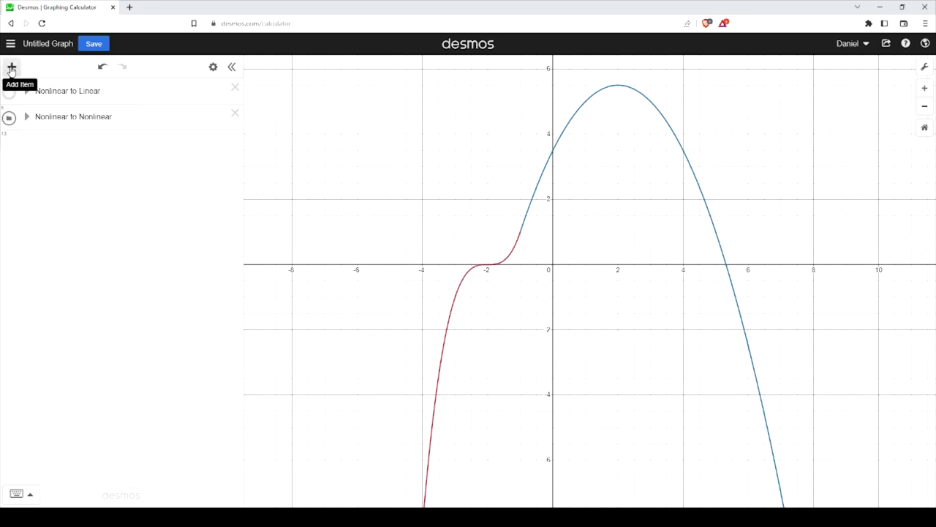
- Add a new folder below Nonlinear to Nonlinear and name it Conic Sections
click(11, 67)
click(29, 157)
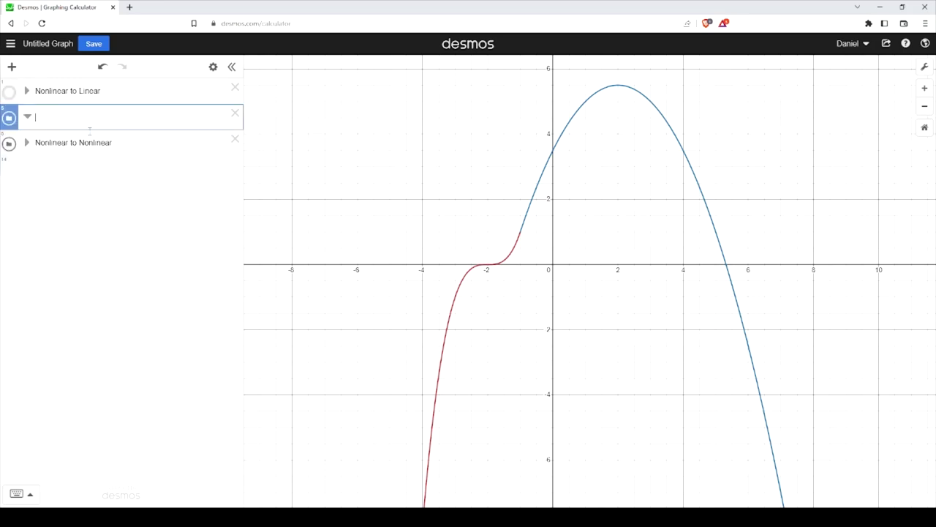
drag(10, 117, 9, 143)
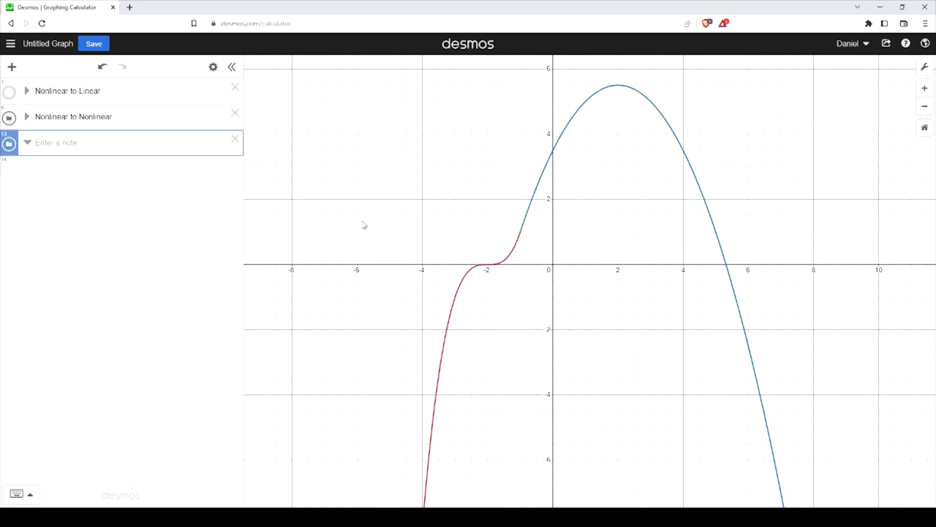
click(103, 142)
text(Conic Sections)
- Rename the Nonlinear to Nonlinear folder as Polynomial to Polynomial
double_click(48, 119)
text(Poly)
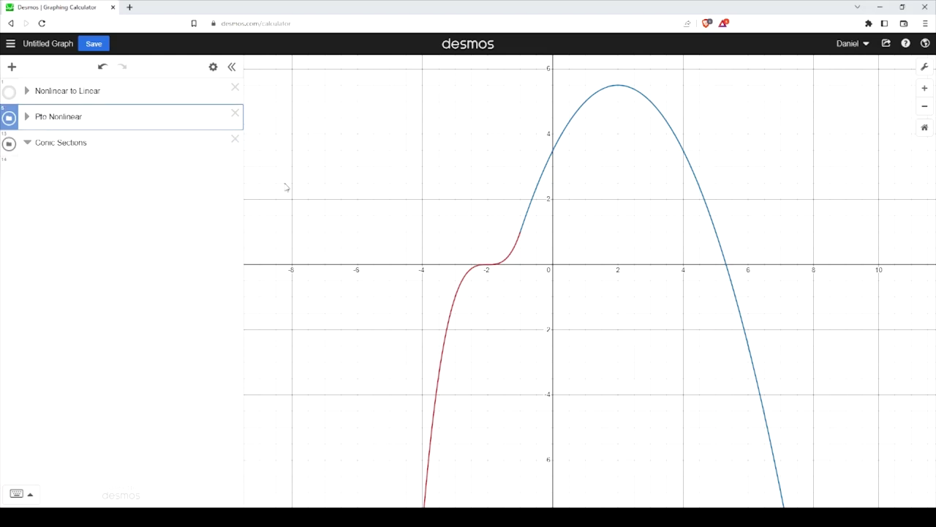
text(nomial)
double_click(105, 118)
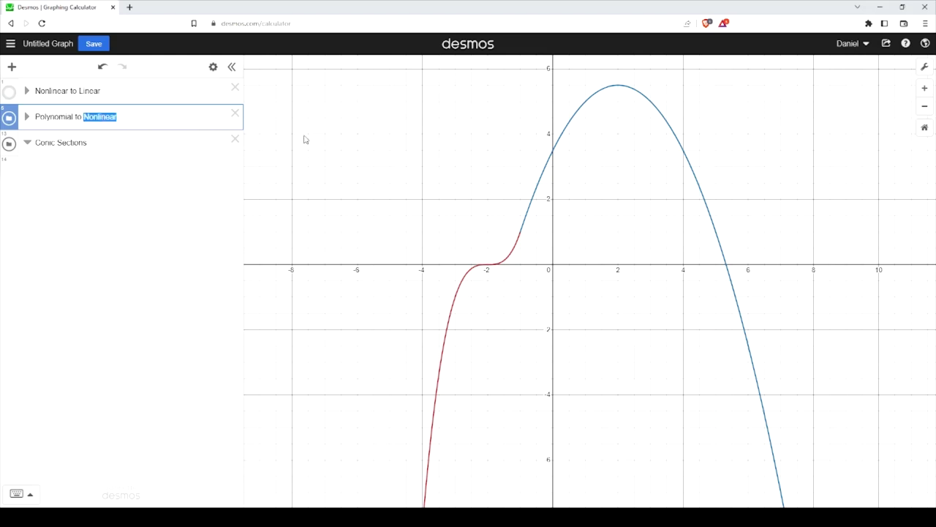
text(Poly)
key(BackSpace)
key(BackSpace)
key(BackSpace)
text(olynomial)
- Add a blank expression inside the Conic Sections folder and hide the Polynomial to Polynomial folder's graphs
click(119, 142)
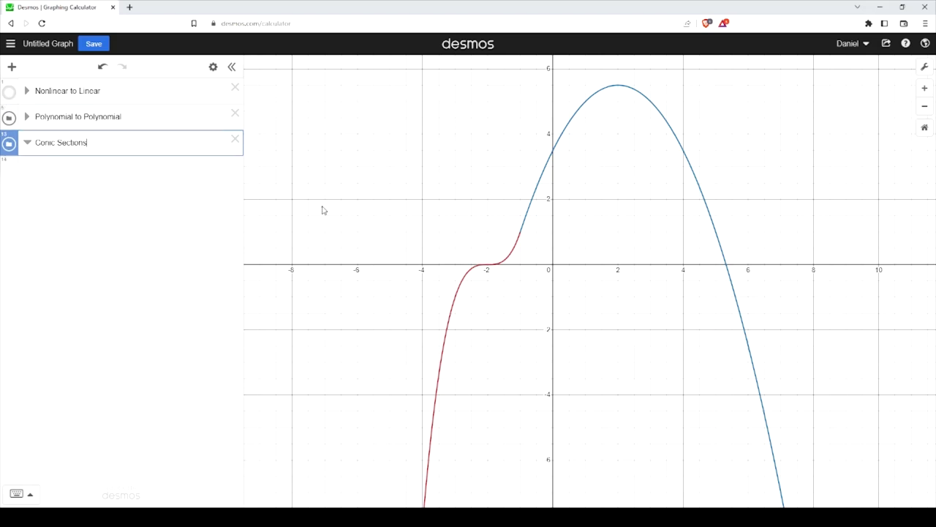
key(Return)
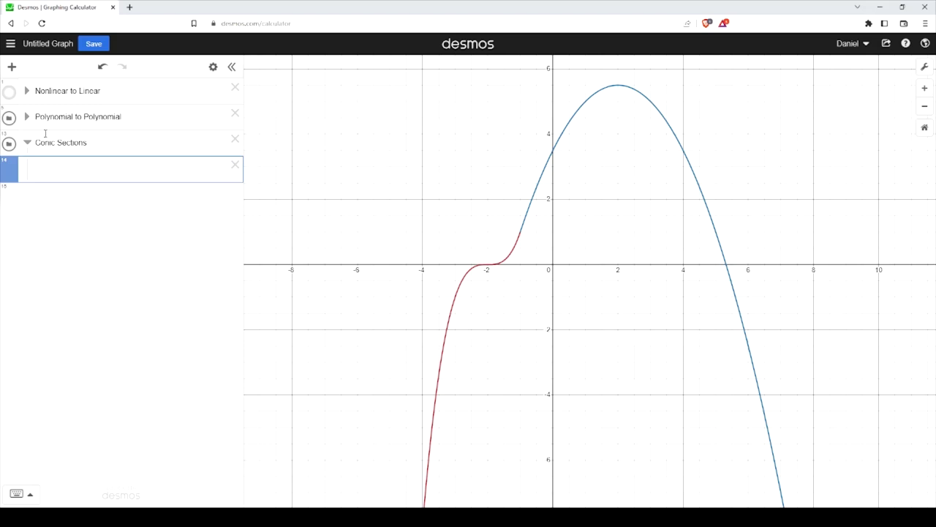
click(9, 118)
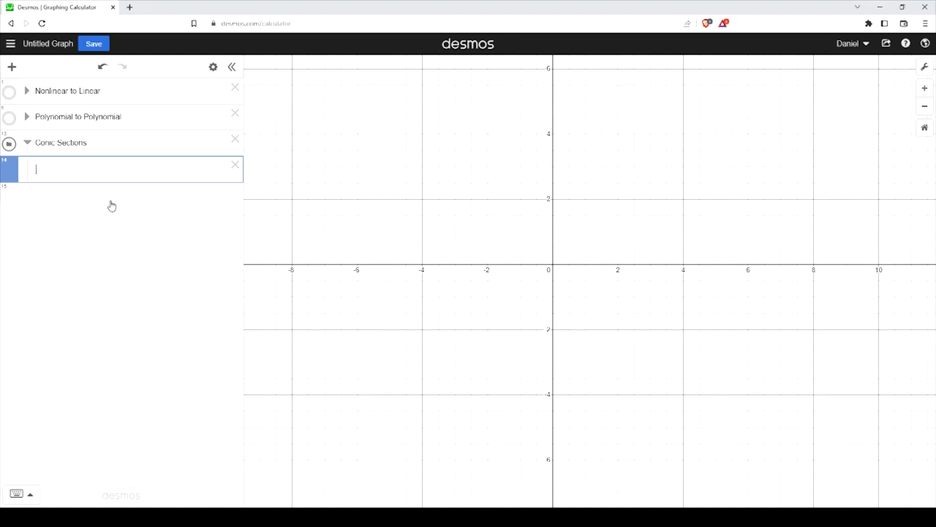
text(y=sqrt)
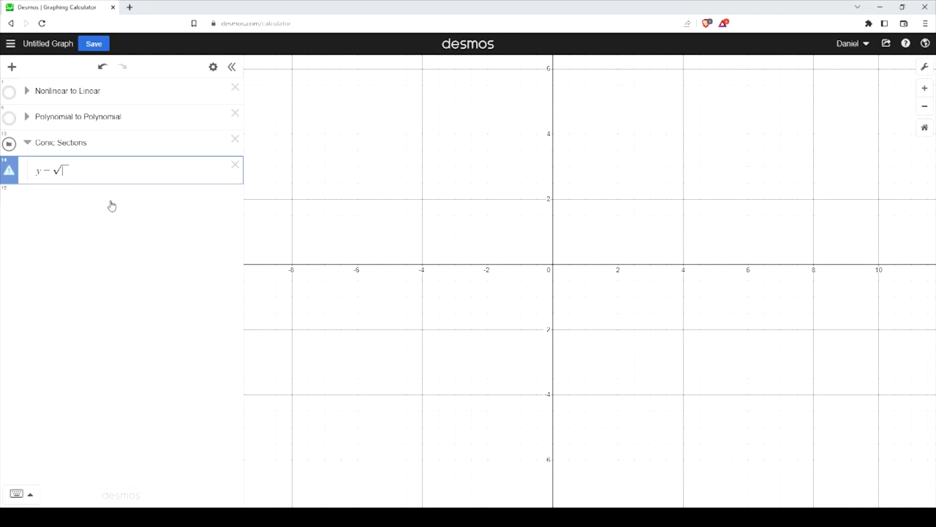
key(BackSpace)
key(BackSpace)
key(BackSpace)
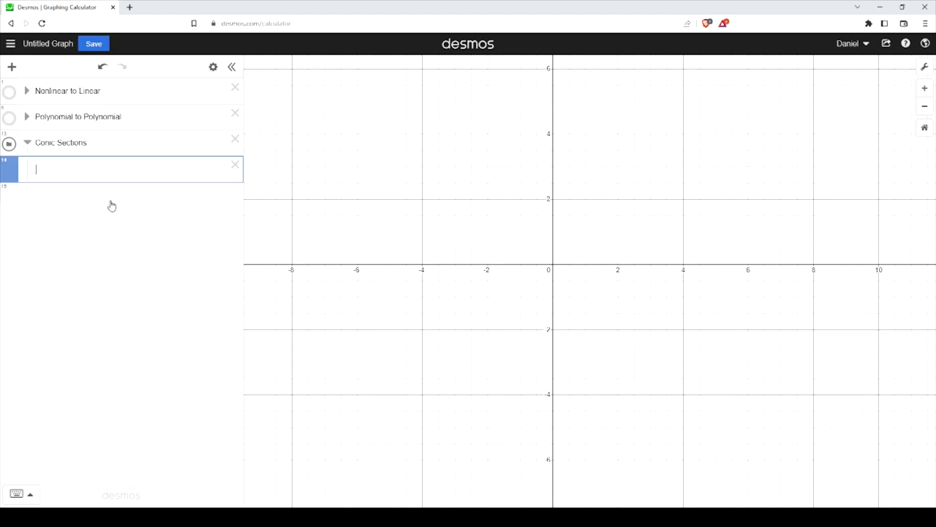
- Check the function numbering in the Polynomial to Polynomial folder, and define f_5 = sqrt(4 - x^2) in Conic Sections
click(27, 116)
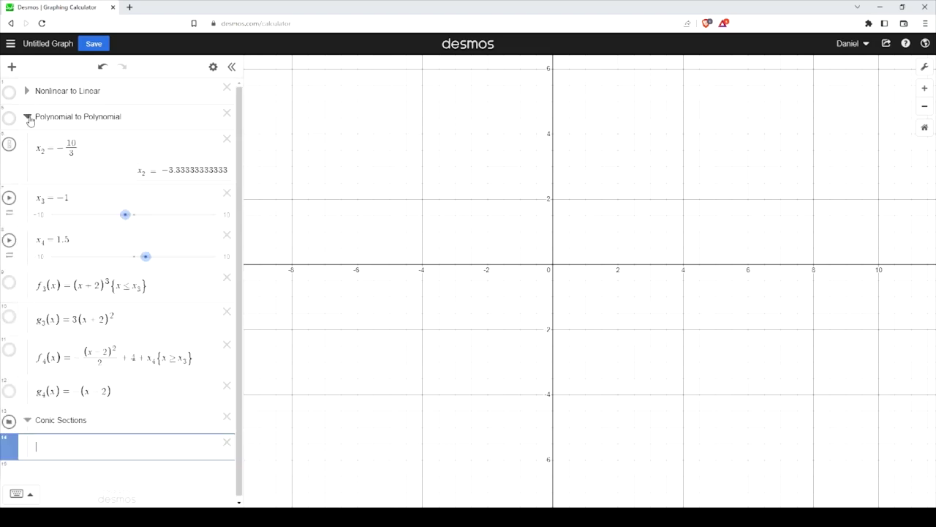
click(28, 116)
text(f_)
text(5=sqrt)
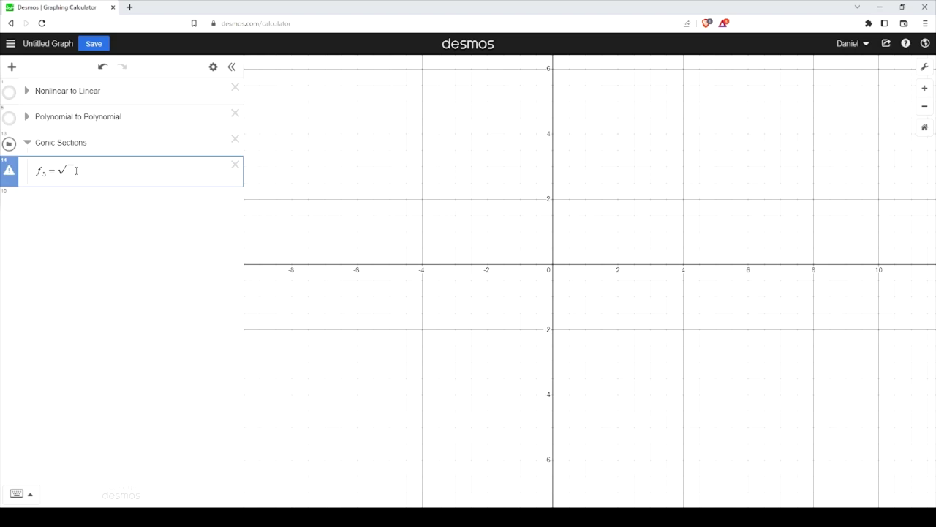
text(1)
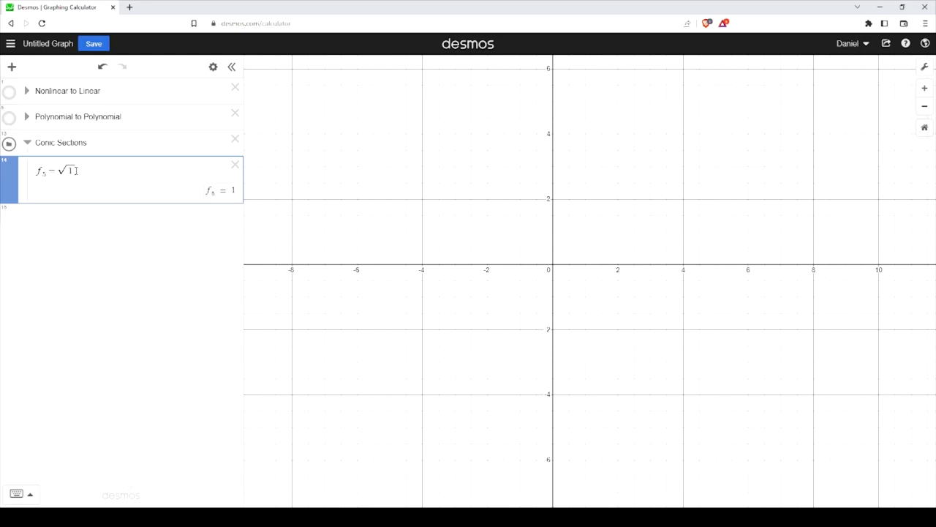
text(-x)
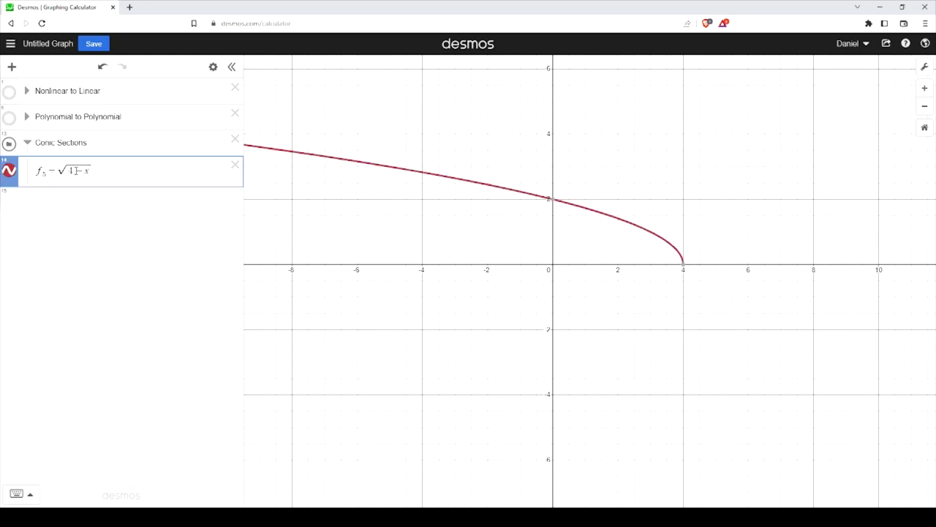
text(^2)
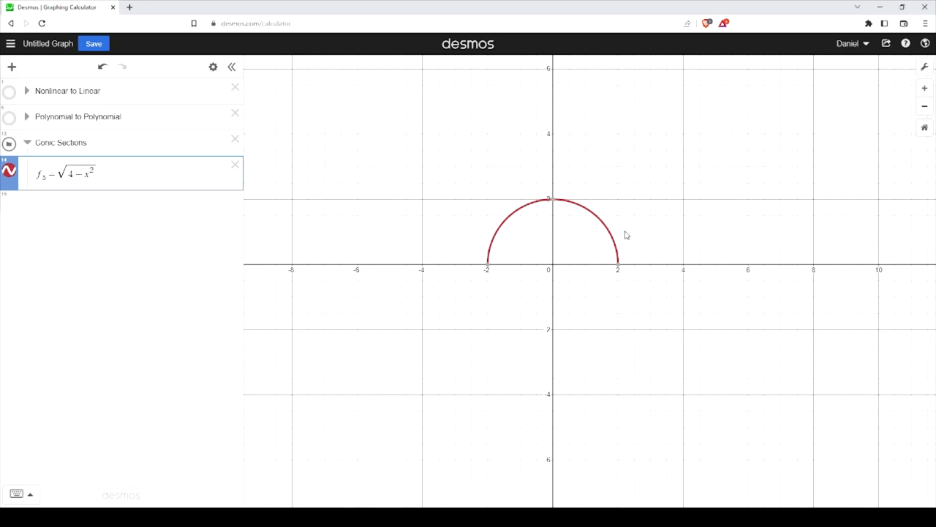
drag(625, 299, 549, 317)
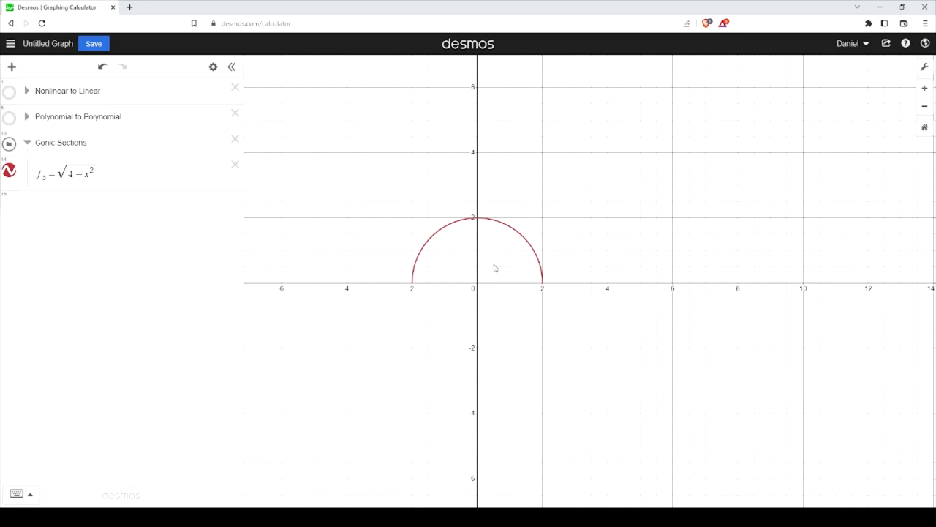
- Add the parabola f_6 = (x)^2 as a new expression below f_5 in the Conic Sections folder
click(120, 174)
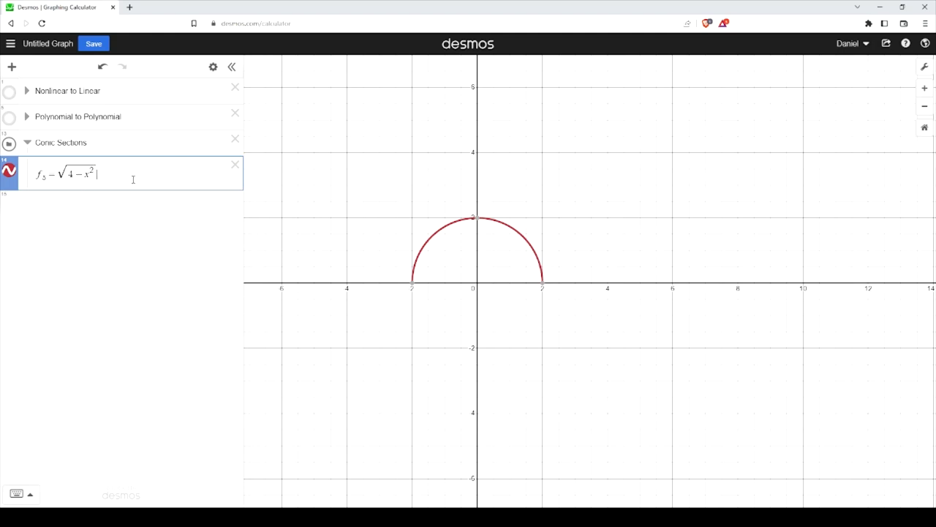
key(Return)
text(f)
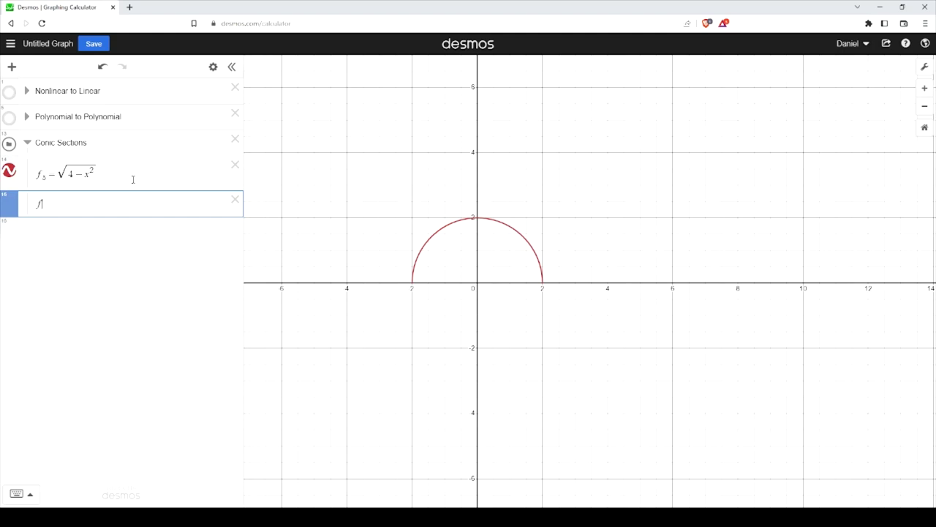
text(_4)
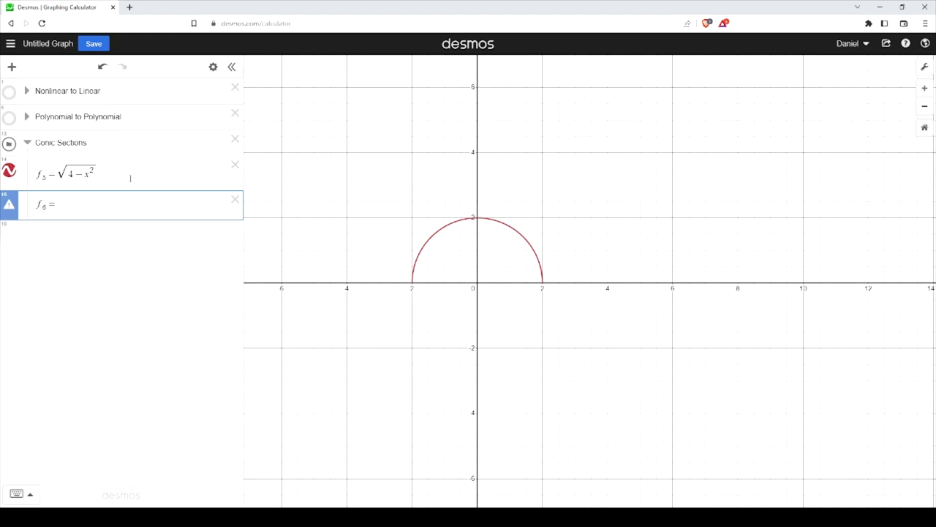
text((x)
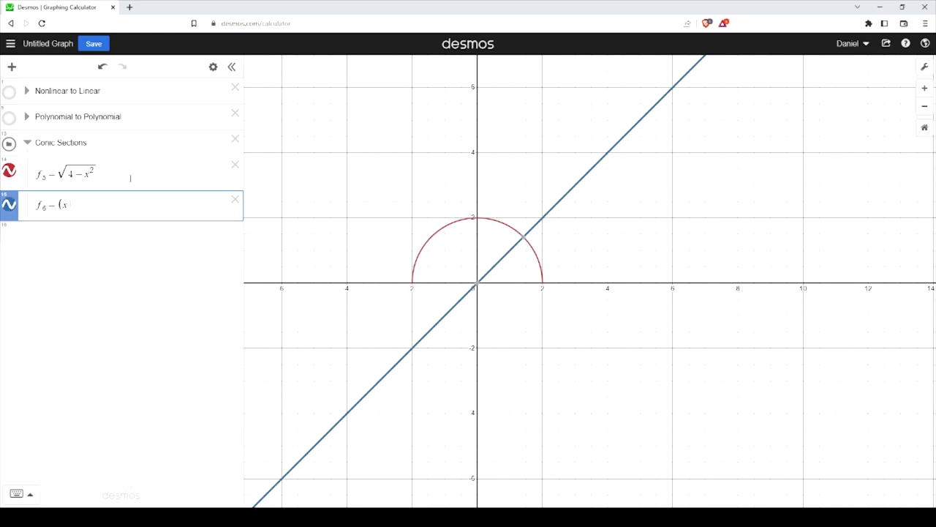
text()^2)
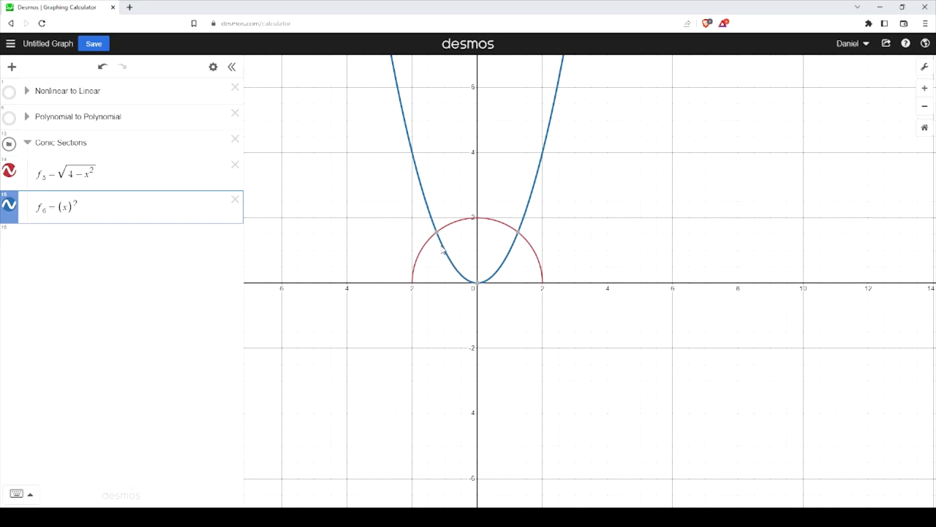
- Widen the parabola by changing f_6 to x^2/4
mouse_move(502, 265)
drag(88, 212, 57, 212)
text(x^2/4)
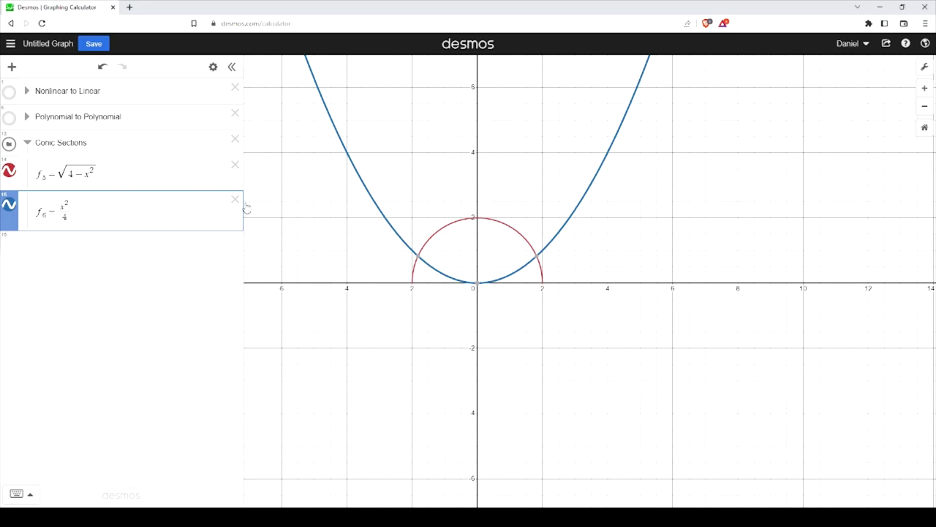
- Shift the parabola 2 units along the positive x-axis by changing f_6 to (x - 2)^2/4
click(62, 207)
mouse_move(59, 208)
mouse_down()
mouse_move(69, 207)
mouse_move(65, 216)
mouse_up()
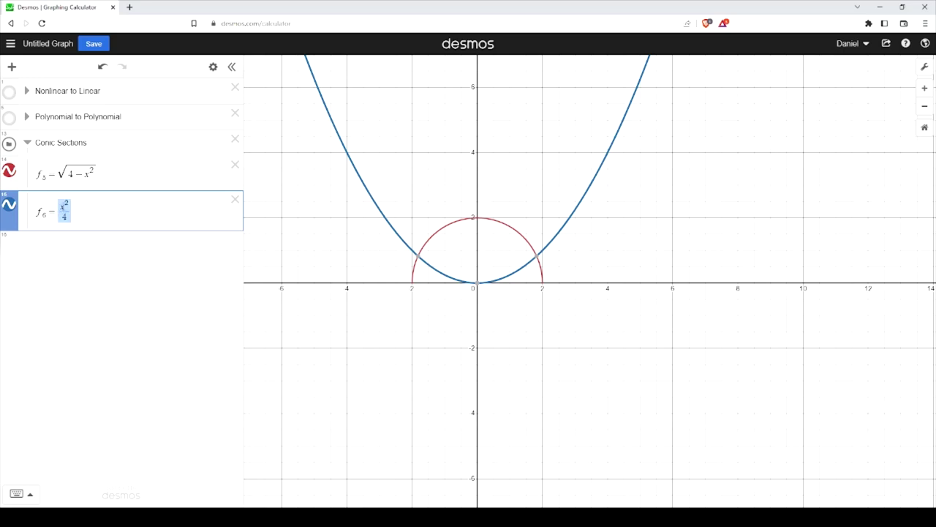
double_click(63, 206)
text((x -2)
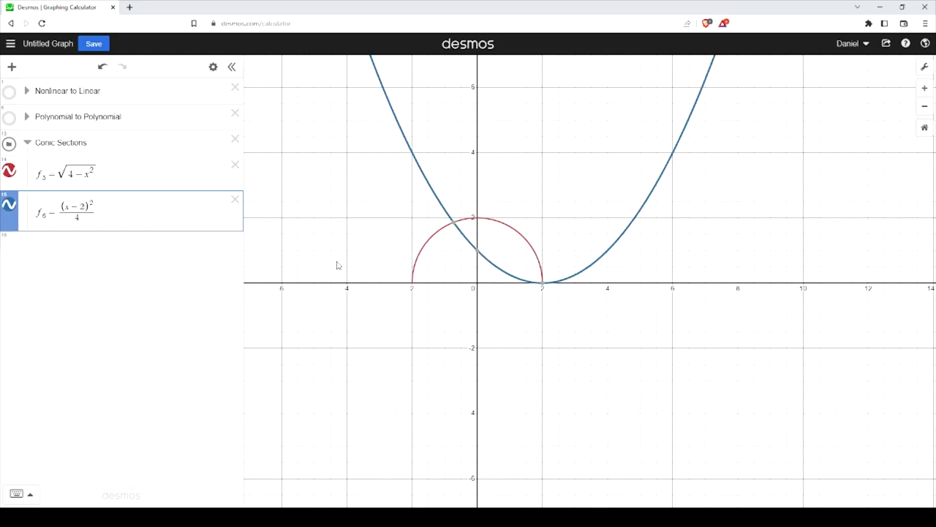
click(89, 211)
- Examine the semicircle's peak and its two x-axis endpoints, and review the expression that defines f_5
click(477, 219)
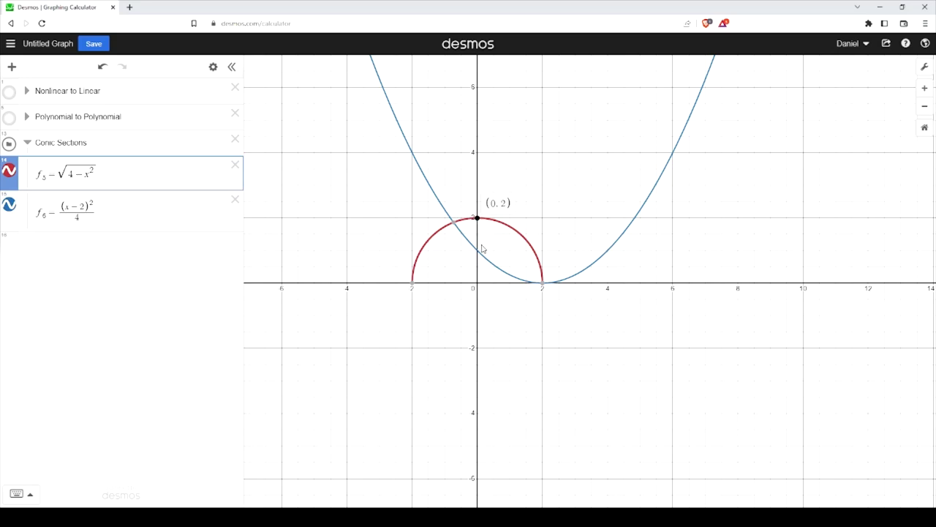
mouse_move(411, 291)
click(411, 284)
click(543, 285)
click(542, 272)
mouse_move(414, 291)
click(413, 284)
click(188, 221)
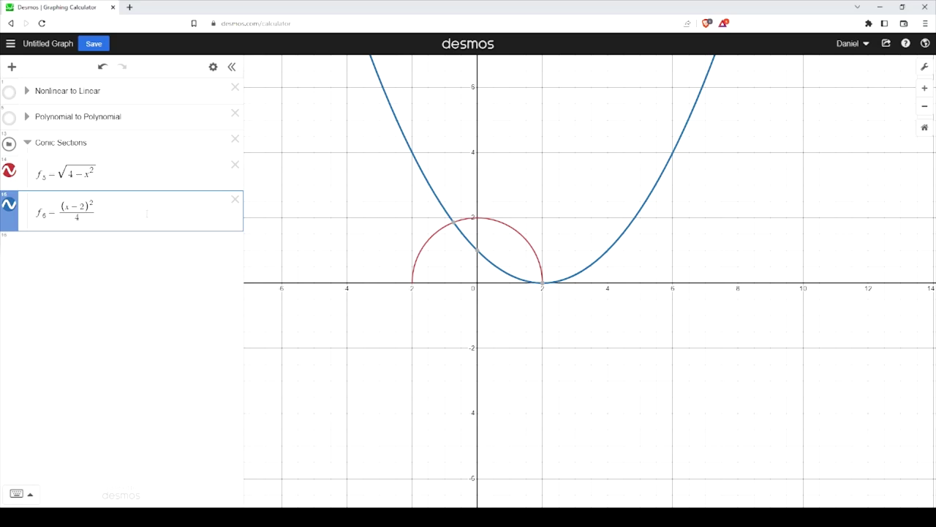
drag(102, 183, 45, 175)
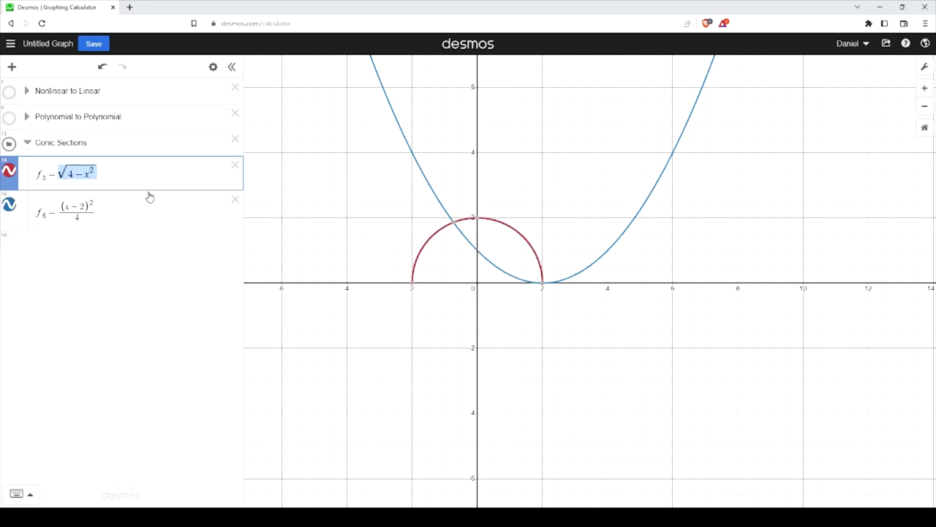
key(Right)
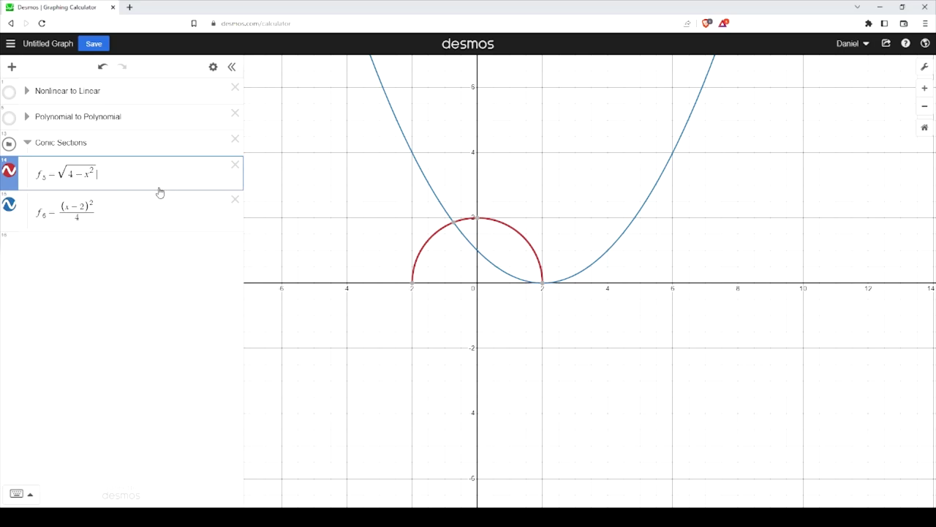
- Add the semicircle's derivative below f_6 as g_5 = -2x/(2 sqrt(4 - x^2))
click(149, 218)
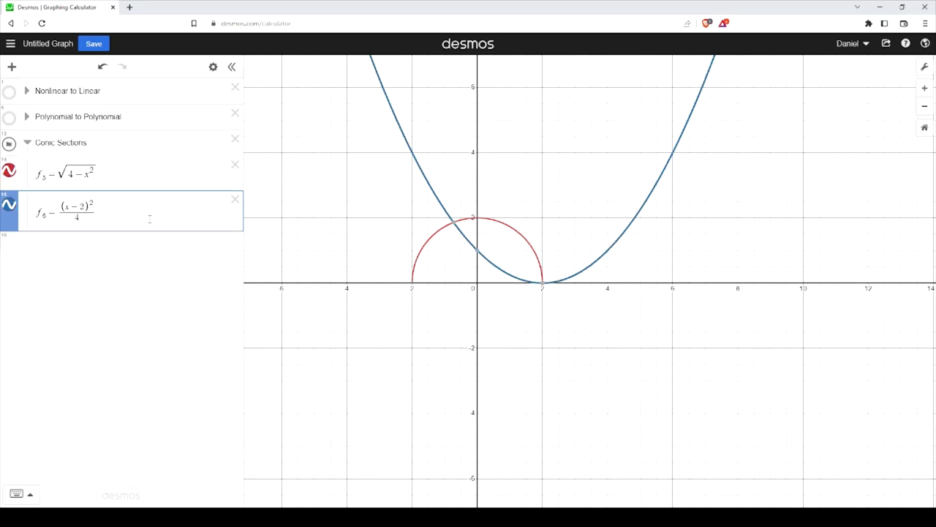
key(Return)
text(g_5 =)
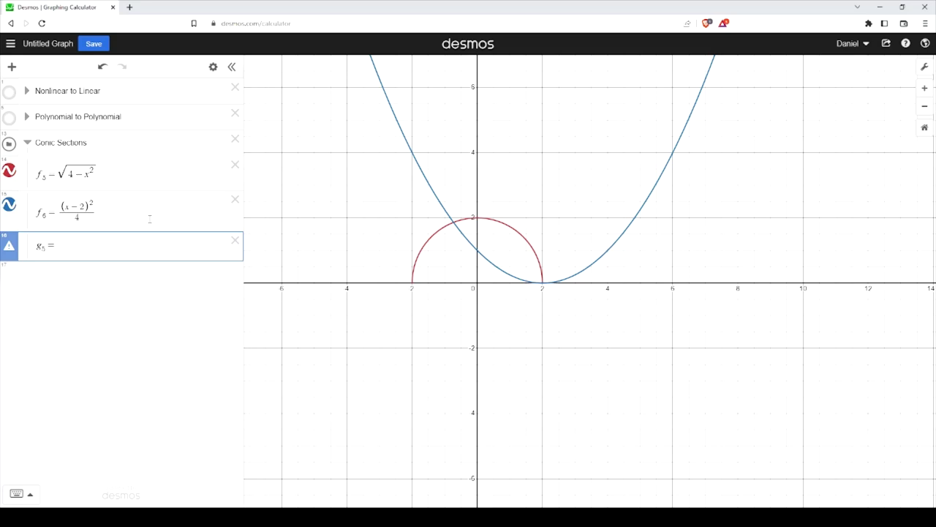
text(2x/)
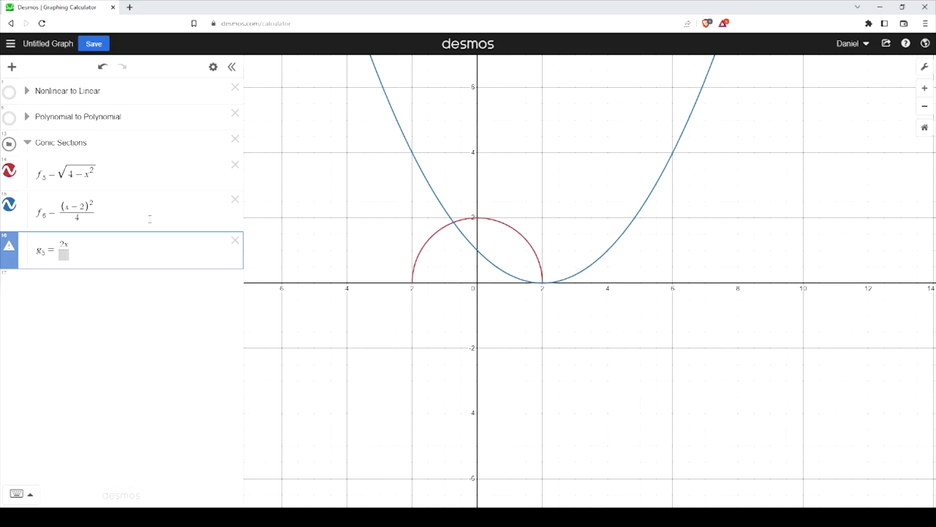
key(Up)
text(-)
key(Down)
text(2sqrtx)
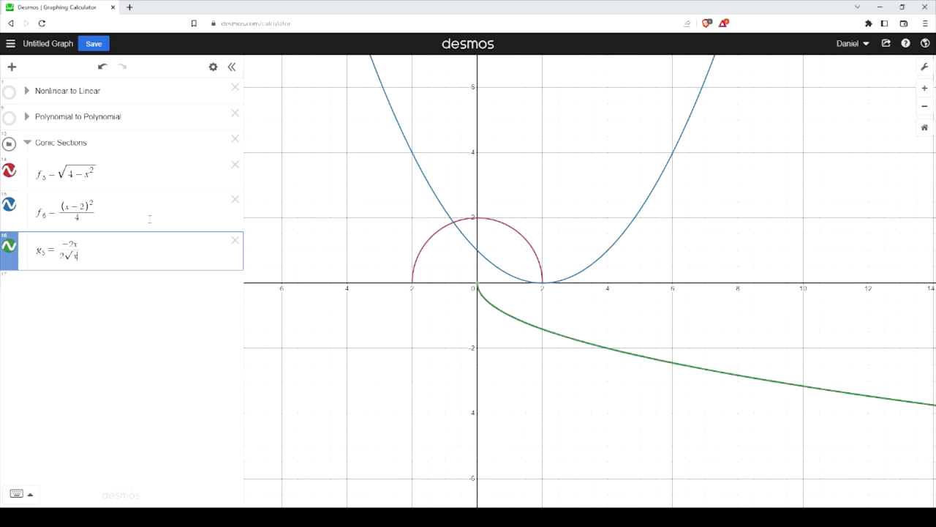
key(BackSpace)
text(4 - x)
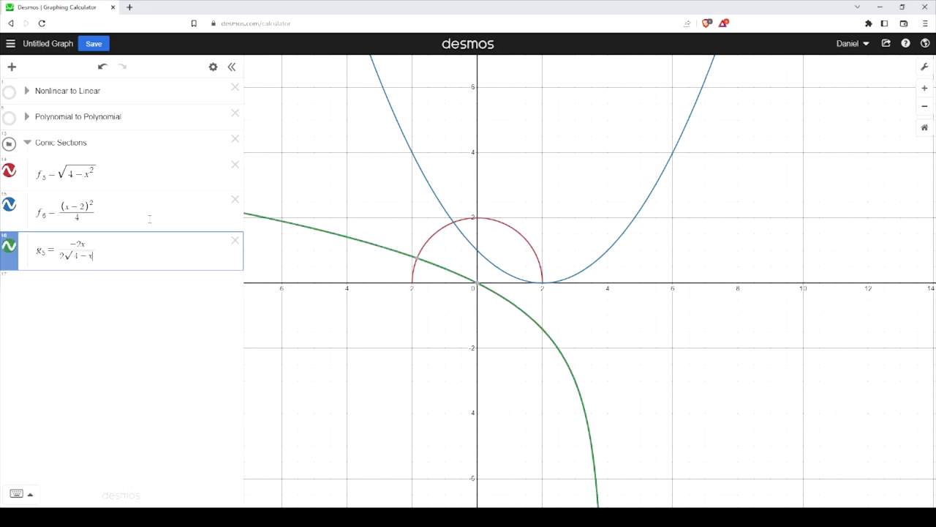
text(^2)
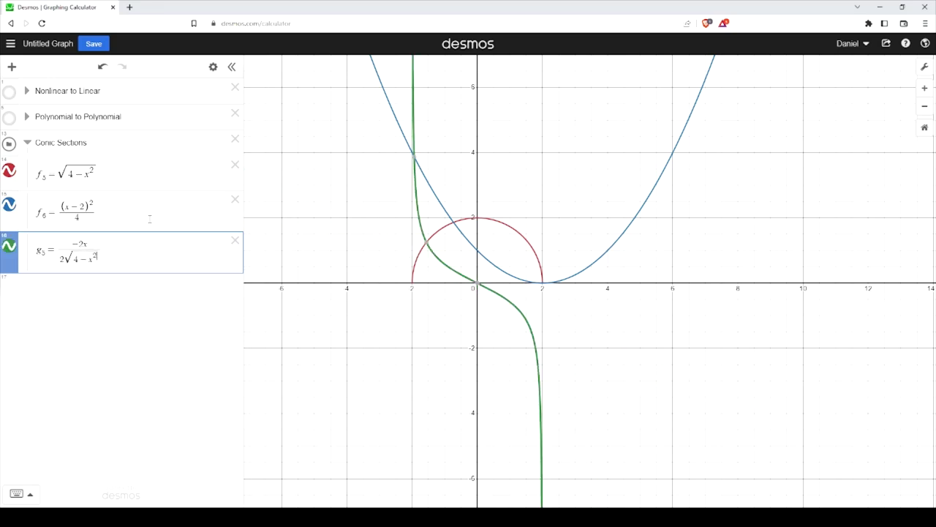
- Simplify g_5 to -x/sqrt(4 - x^2) by removing the common factor 2, and hide the f_6 graph
click(83, 244)
key(BackSpace)
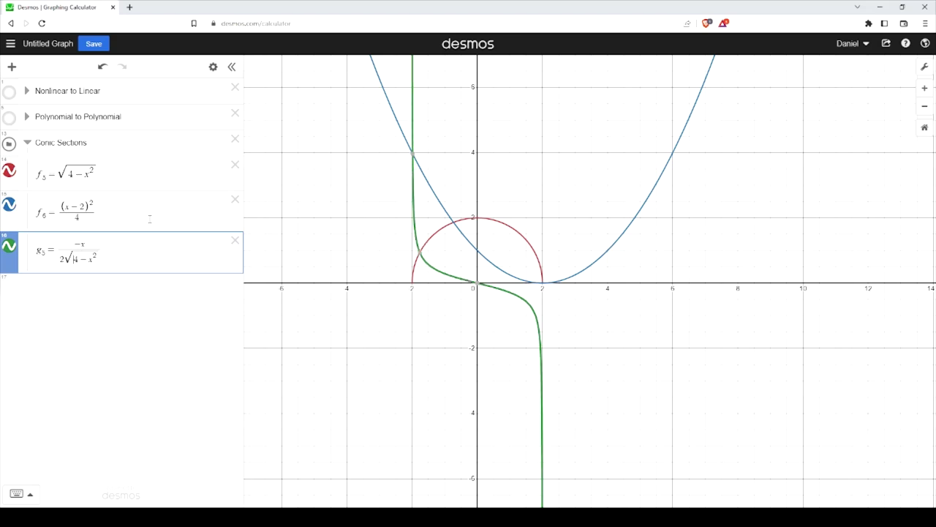
key(BackSpace)
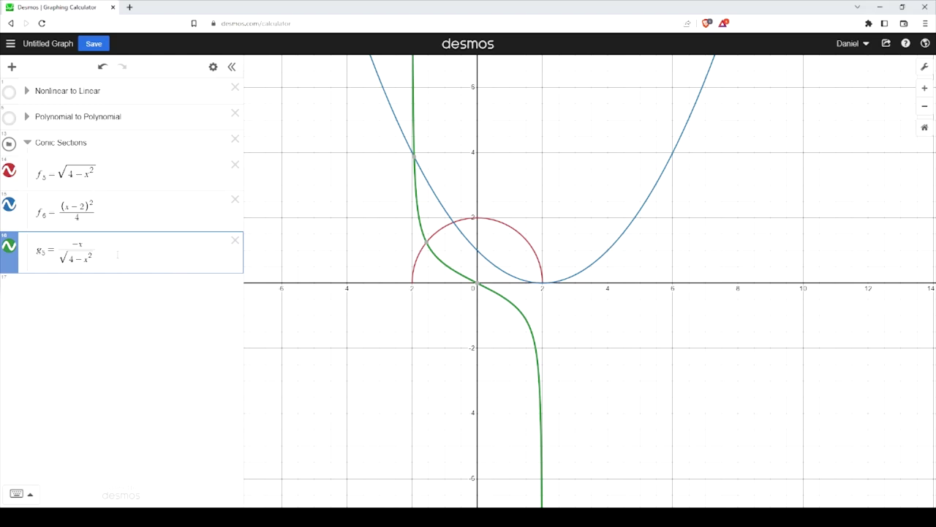
click(10, 204)
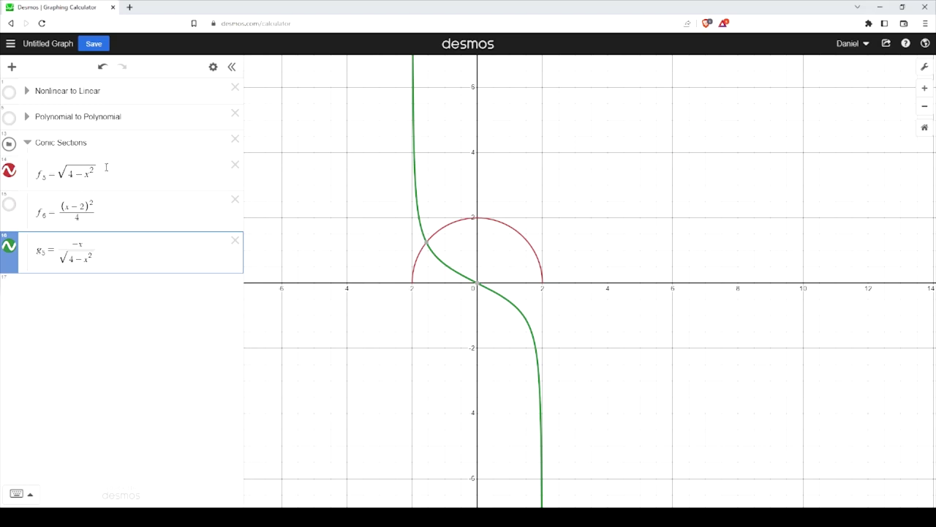
- Plot f_5'(x) in a new expression below g_5 to check the derivative worked out by hand
key(Return)
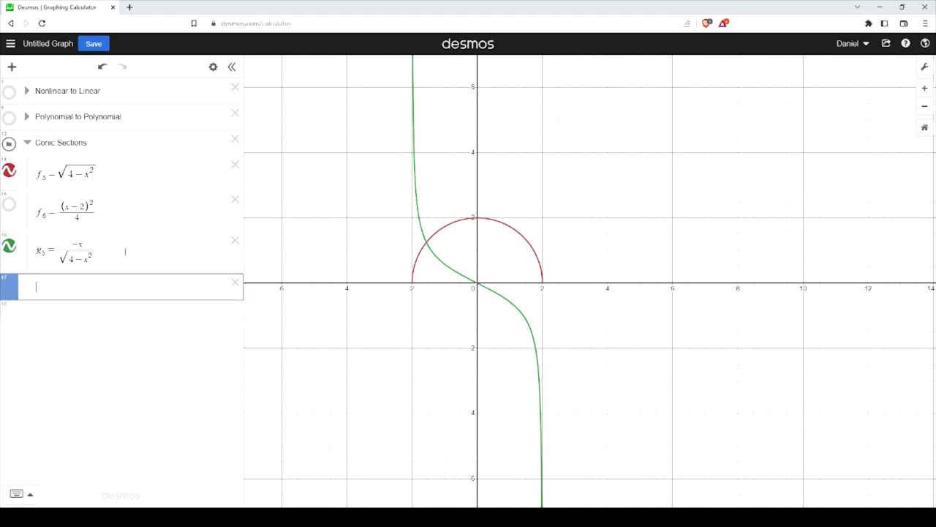
text(f_5)
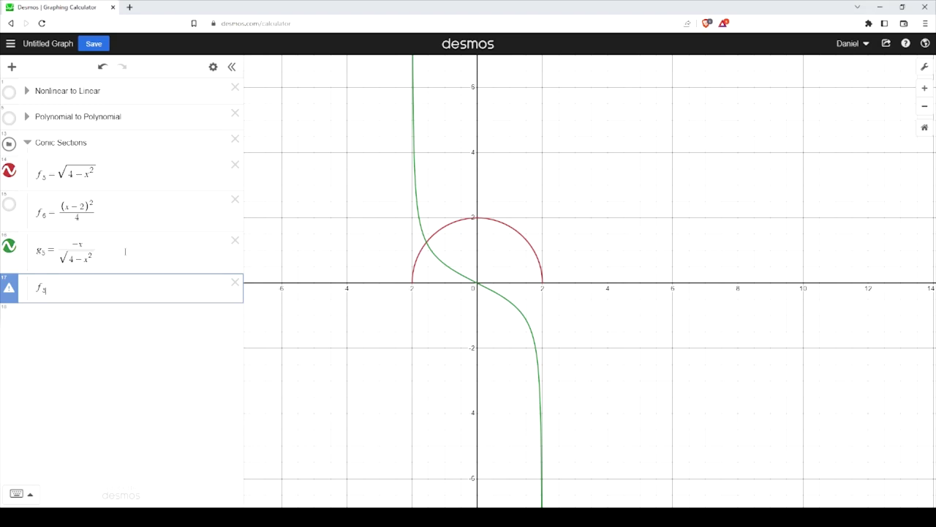
key(Right)
text('(x)
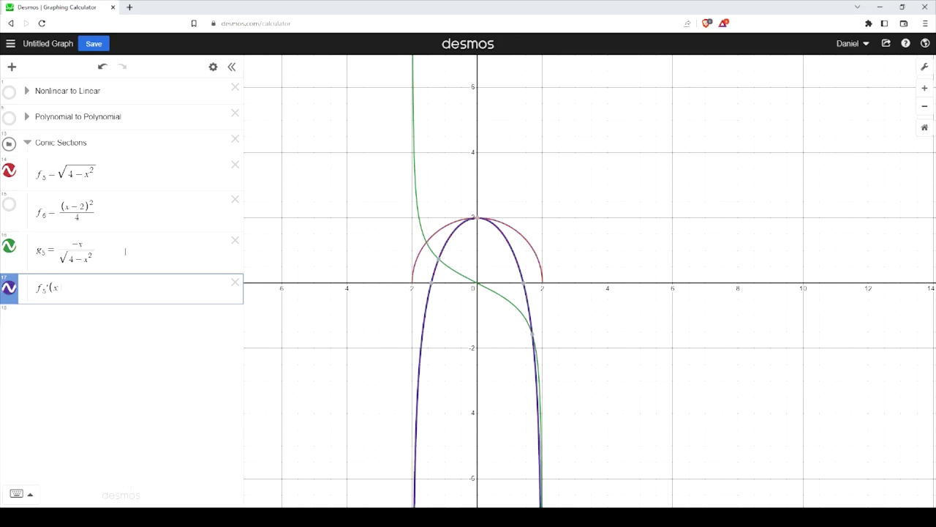
text())
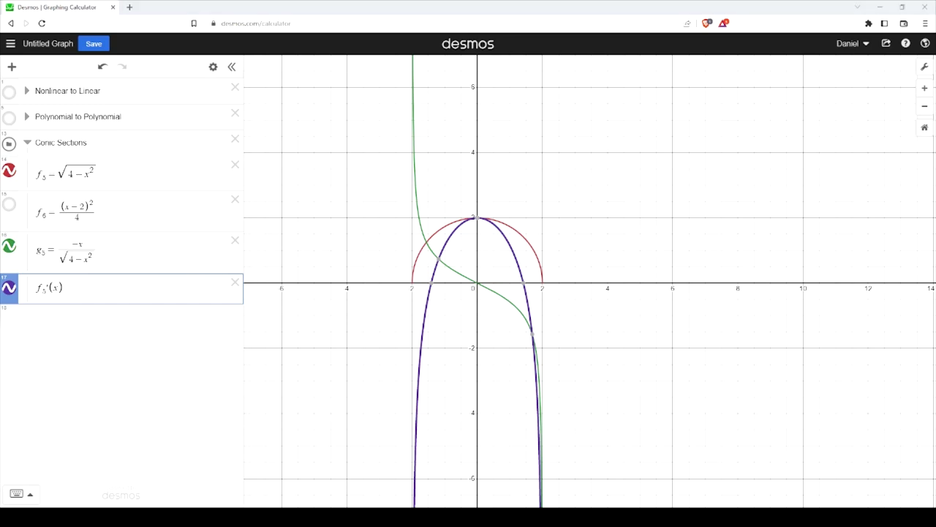
- Rewrite the semicircle definition in function notation as f_5(x) = sqrt(4 - x^2)
key(Up)
key(Up)
key(Up)
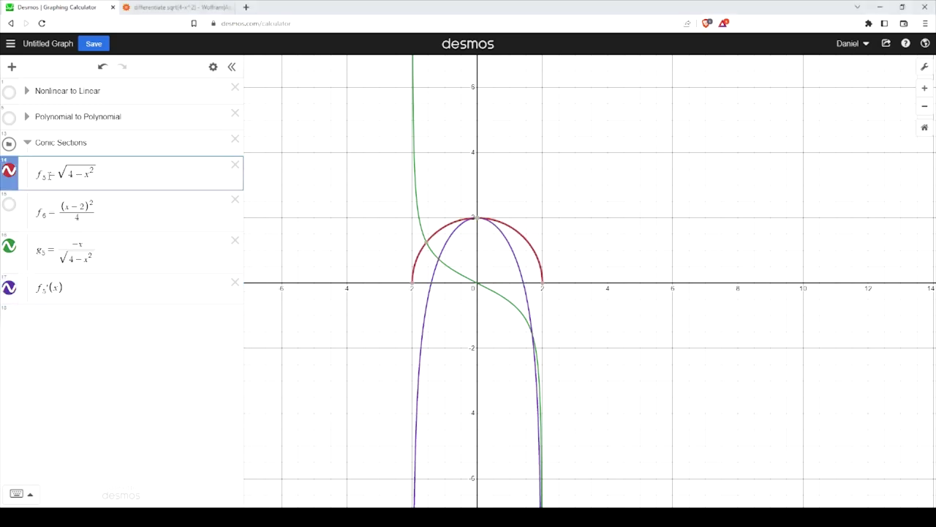
text((x))
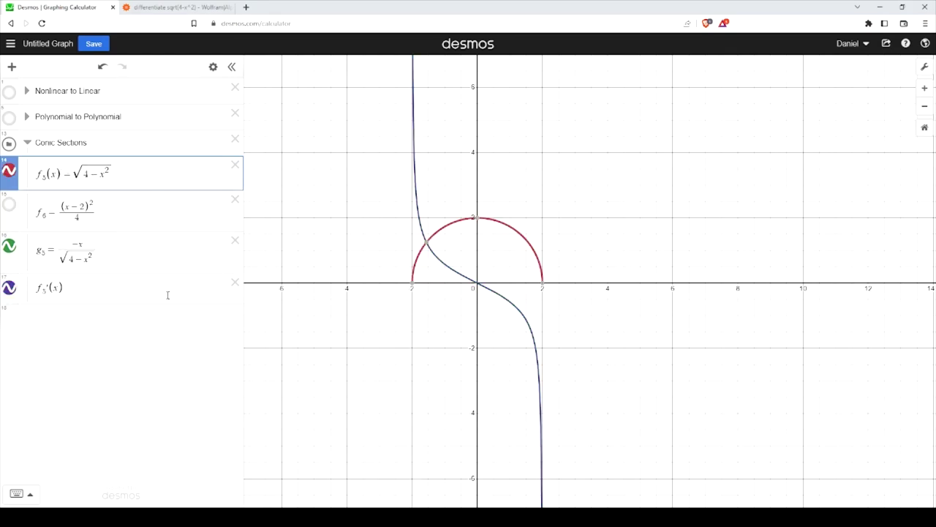
- Format the f_5'(x) curve as an orange dashed line to compare it with g_5
click(213, 67)
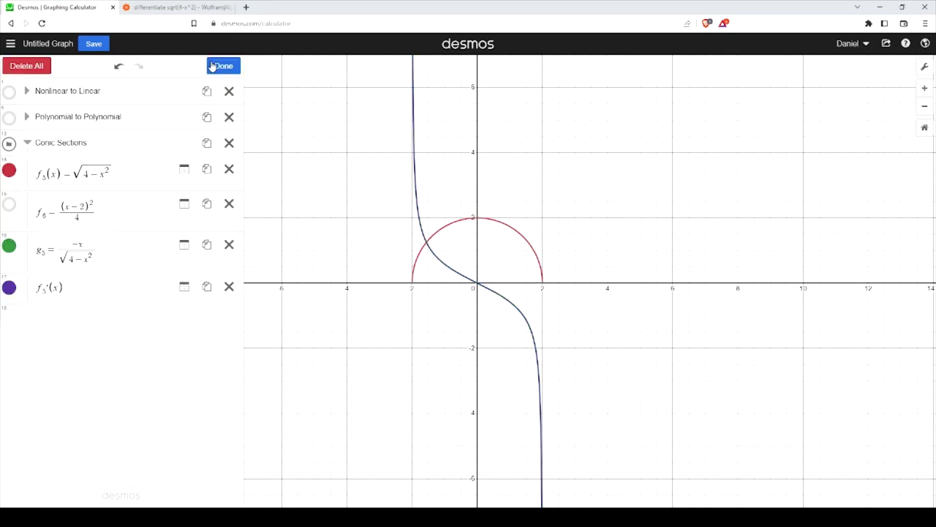
click(8, 286)
click(83, 337)
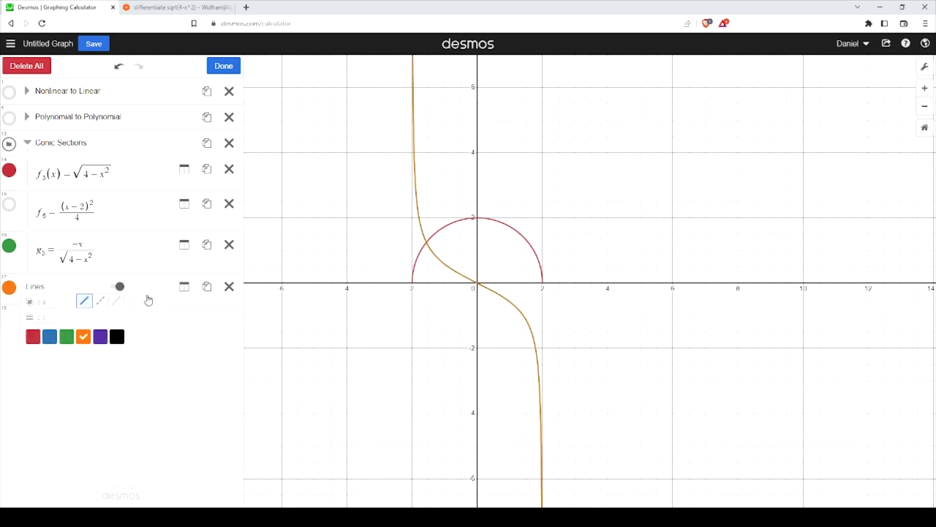
click(100, 301)
click(395, 392)
scroll(460, 383, up, 2)
scroll(329, 351, down, 1)
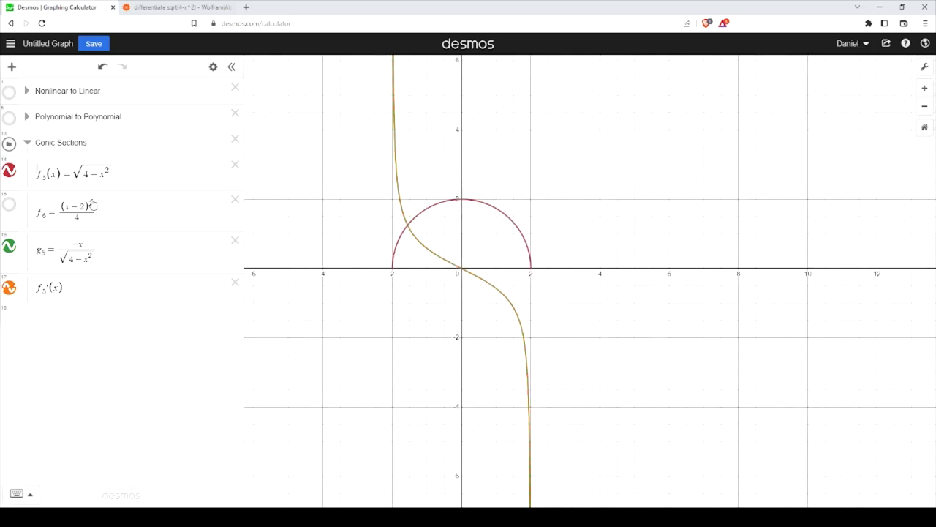
- Rewrite the parabola in function notation as f_6(x) and move g_5 directly below f_5(x)
click(46, 213)
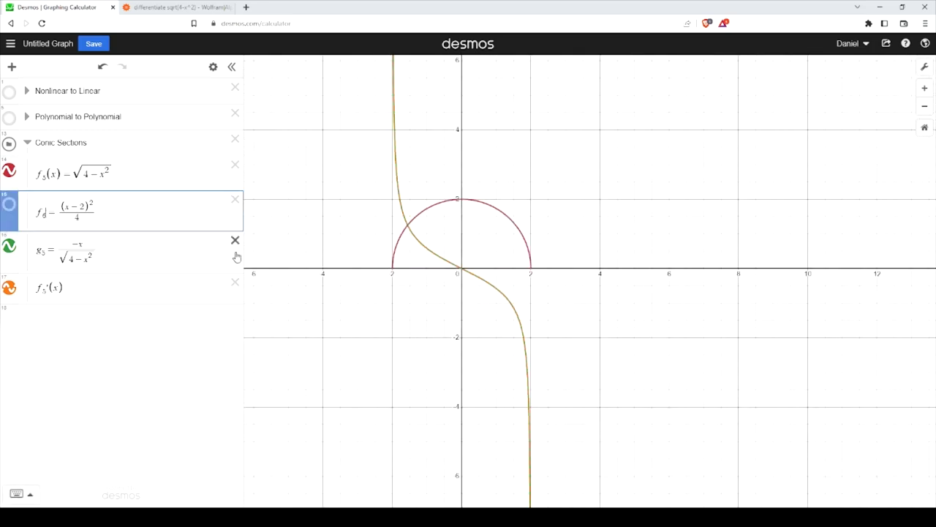
text((x))
drag(4, 247, 5, 216)
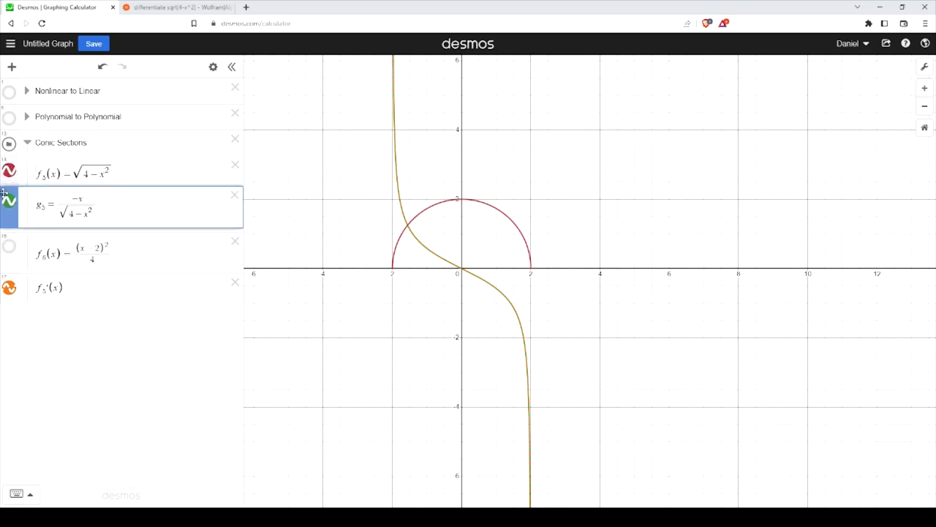
- Delete the f_5'(x) check expression from the Conic Sections folder
click(8, 288)
click(235, 282)
- Define the parabola's derivative as g_6(x) = (x-2)/2 in a new expression below f_6(x)
click(152, 256)
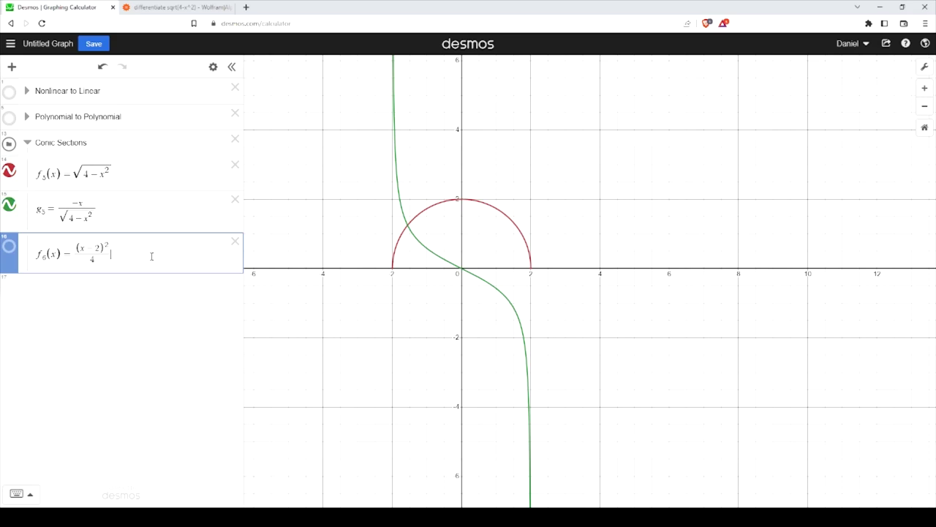
key(Return)
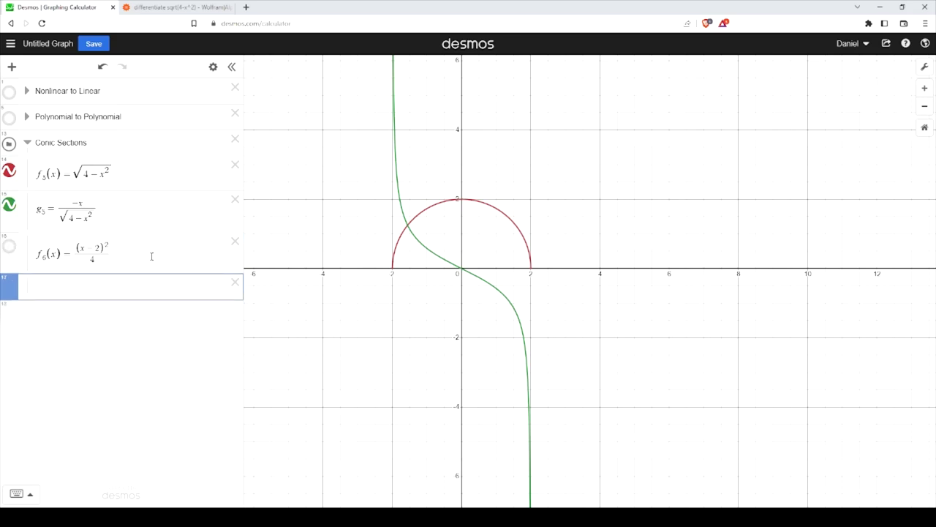
text(g)
text(6(x))
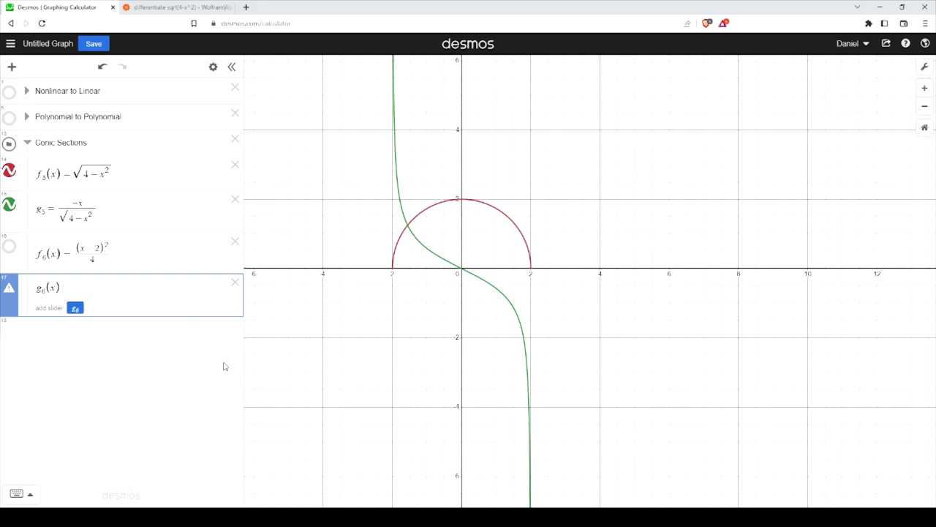
text(=)
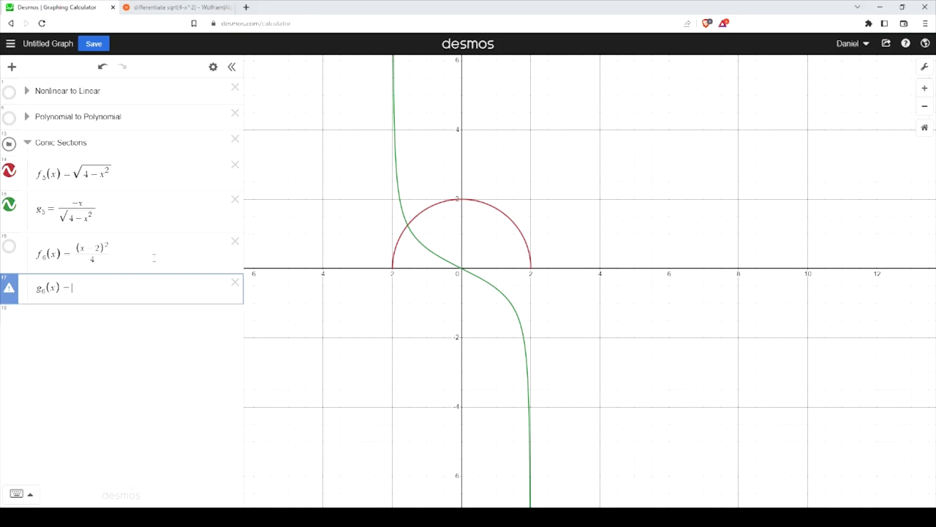
text((x-)
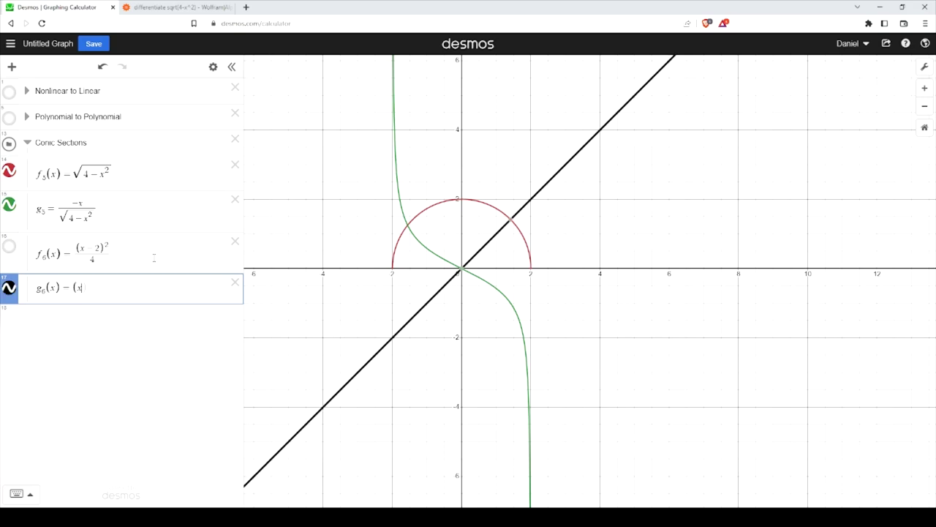
text(2))
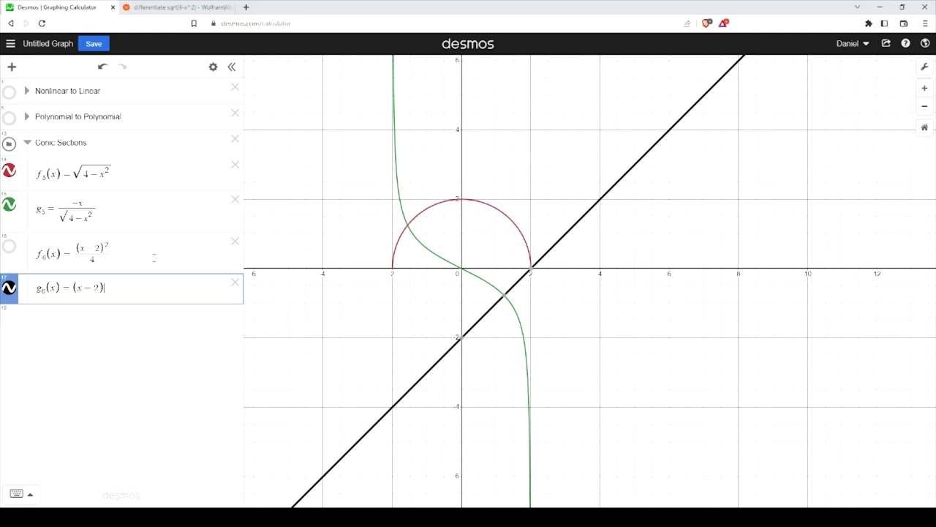
text(/2)
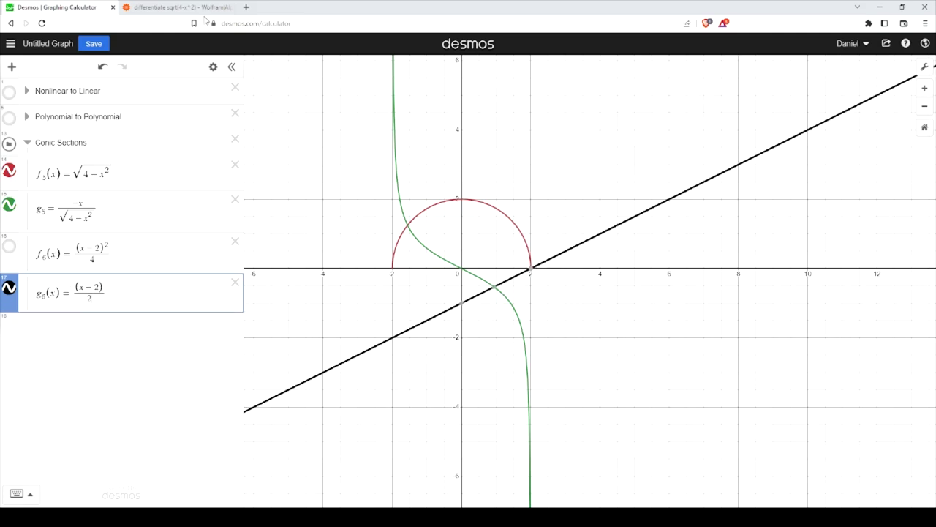
- Recolour the g_6(x) line blue and hide the f_5(x) and g_5 curves
click(213, 66)
click(9, 286)
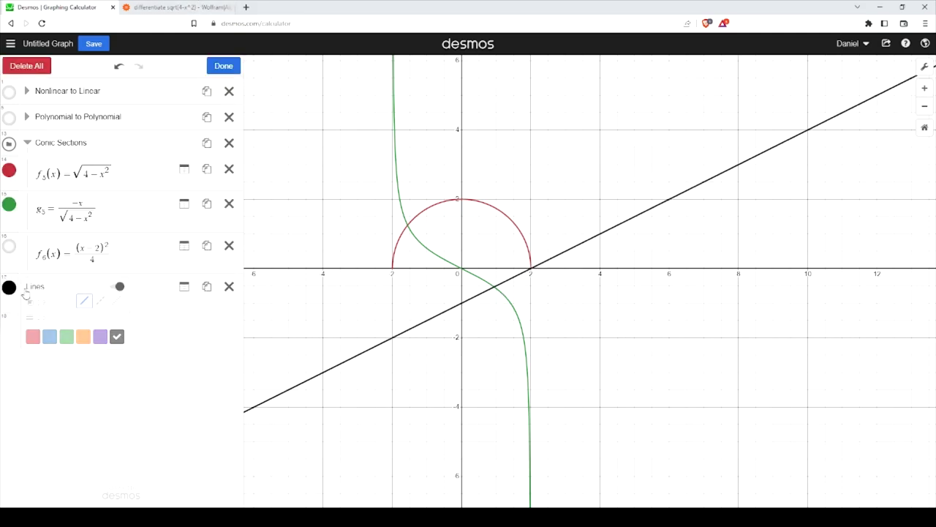
click(49, 340)
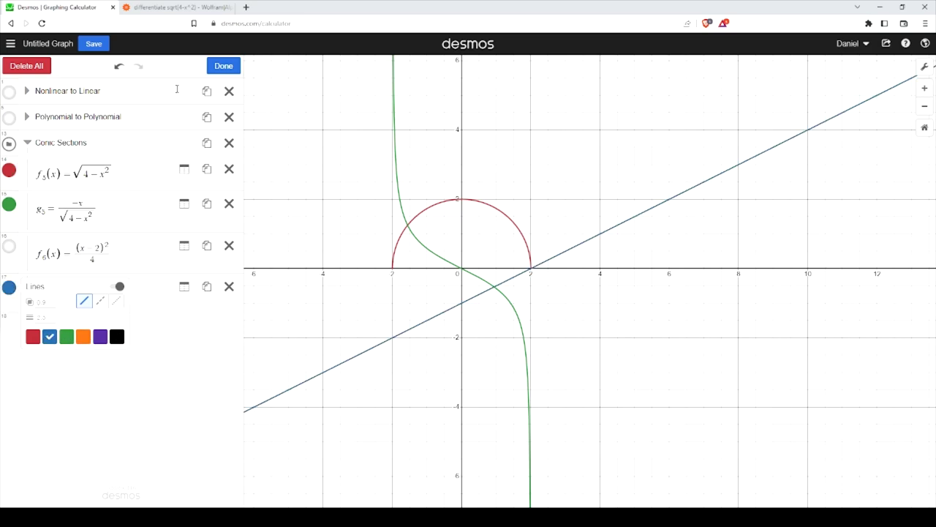
click(223, 66)
click(9, 170)
click(9, 203)
- Add the expression f_6'(x) below g_6(x) to check the hand-written derivative
click(179, 279)
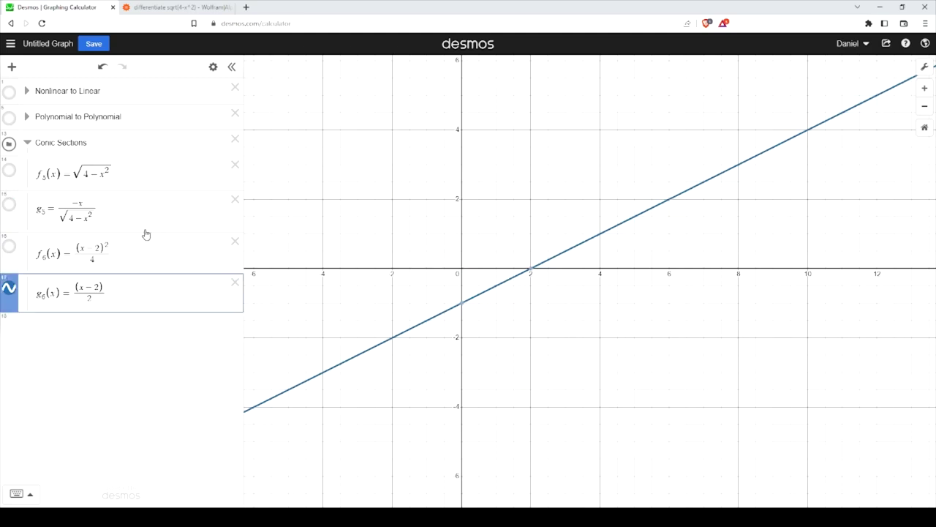
key(Return)
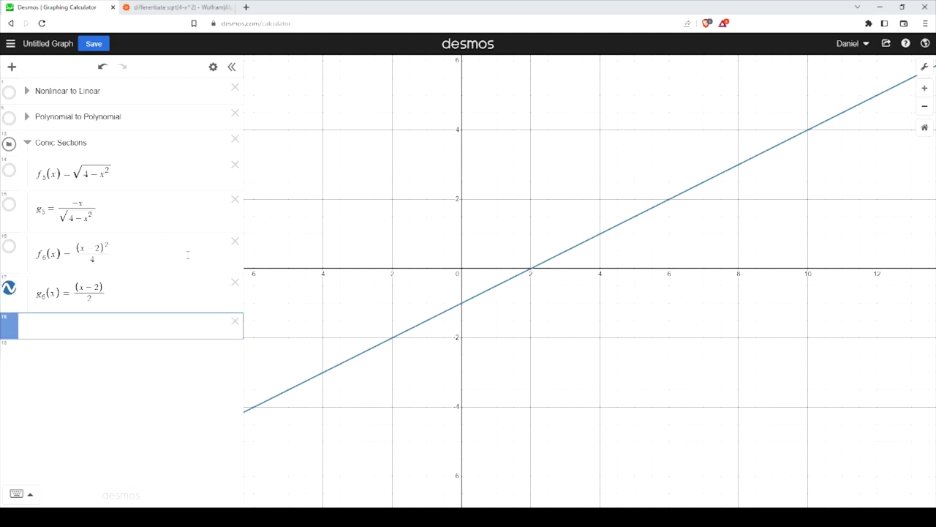
text(f_)
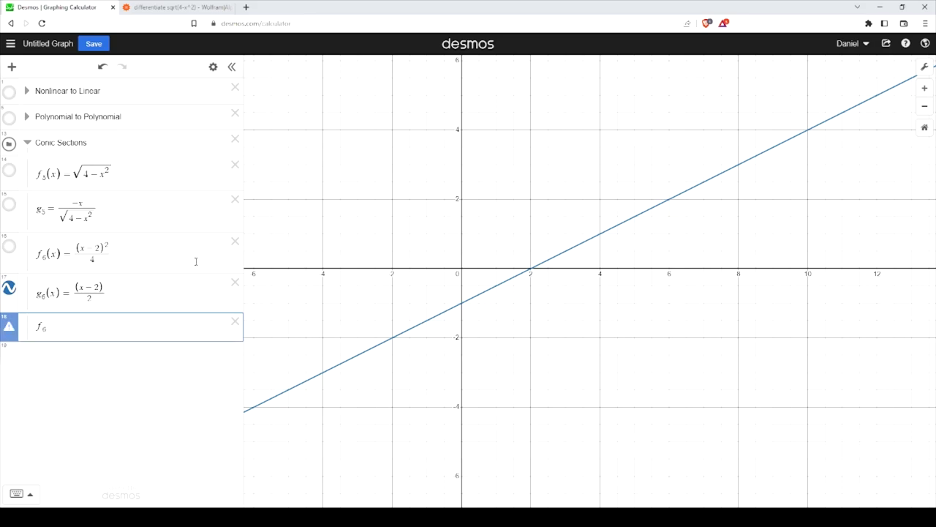
text(6'())
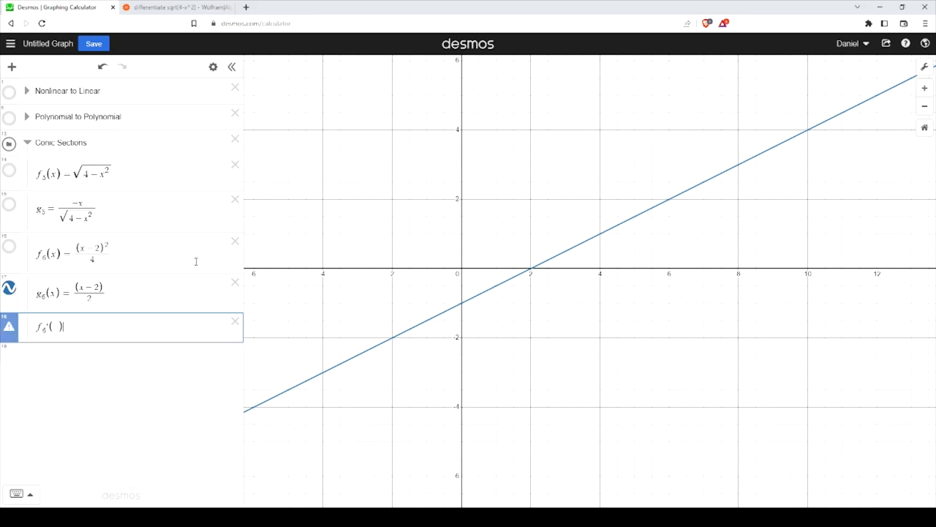
text(x))
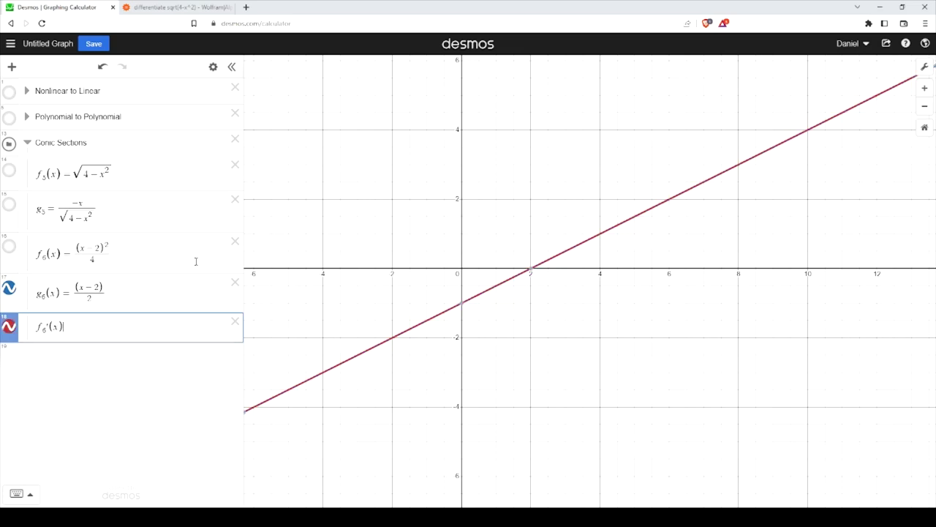
- Format f_6'(x) as a dashed line to compare it with g_6(x), and delete the check expression
click(213, 67)
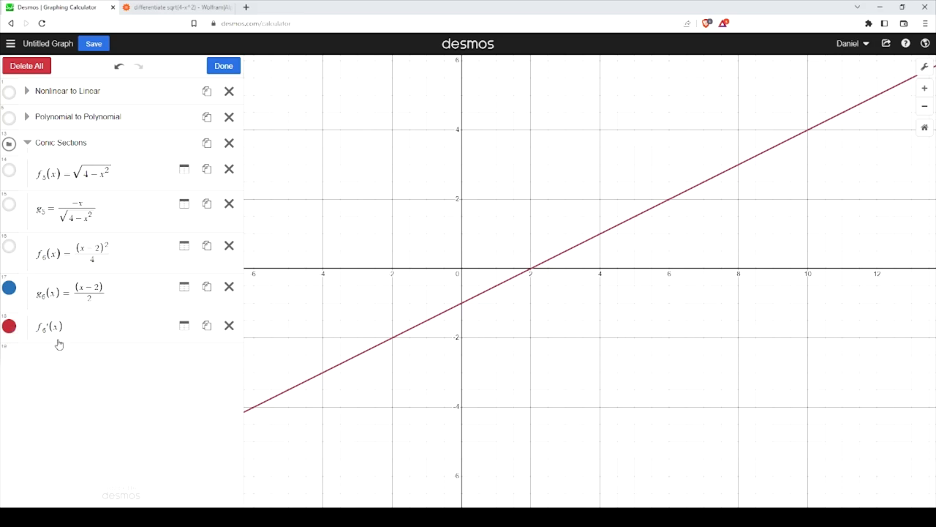
click(9, 326)
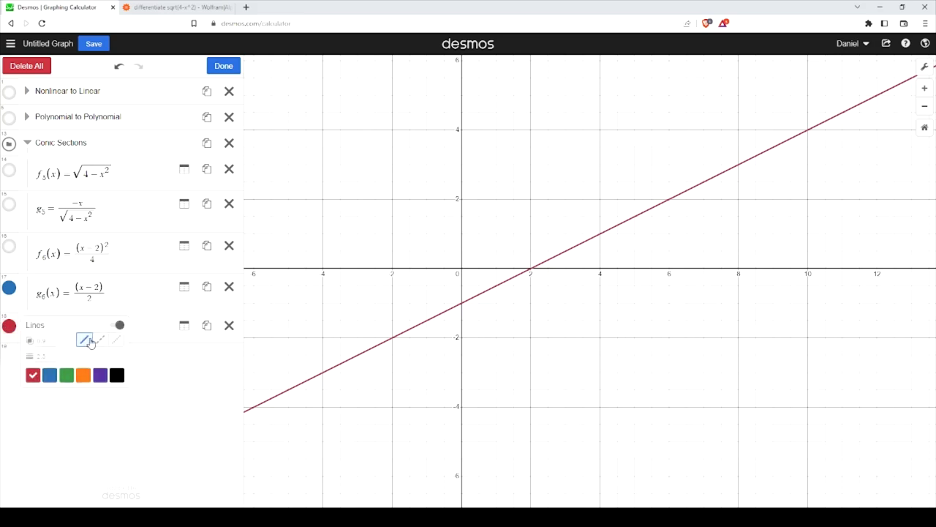
click(99, 340)
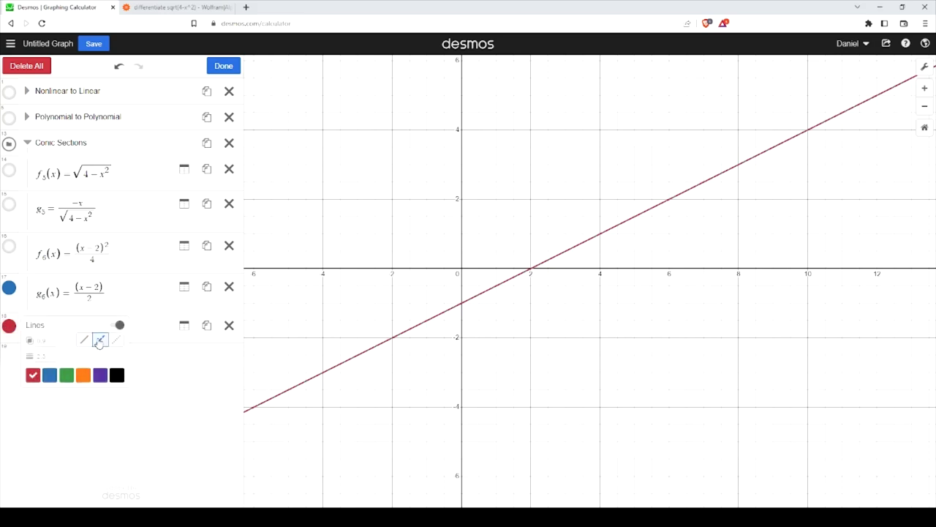
click(235, 66)
click(235, 66)
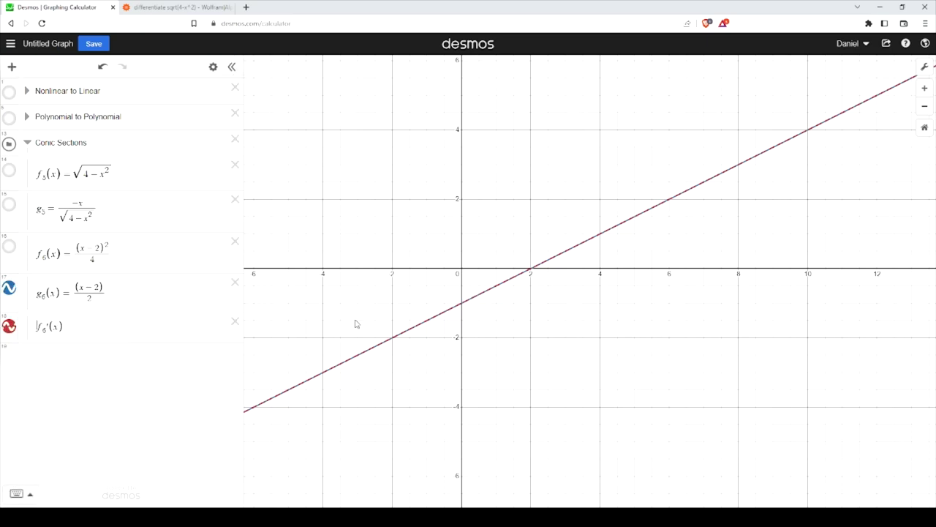
click(235, 321)
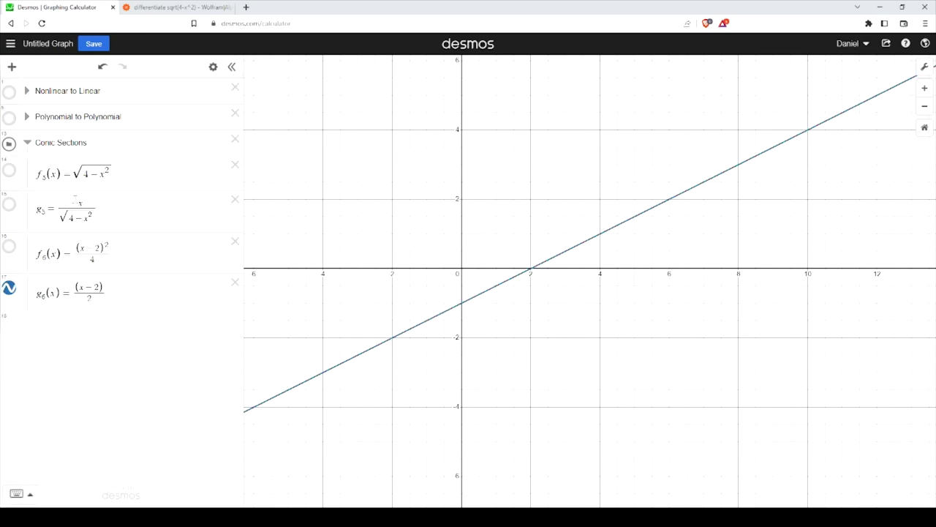
- Show g_5 alongside g_6(x) and examine their intersection together with the x_5 definition for its x-coordinate
click(9, 205)
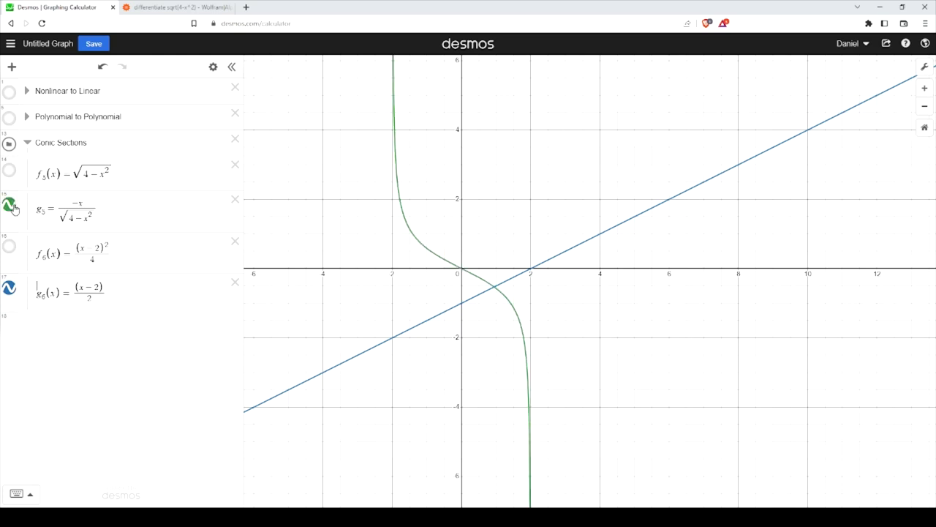
click(495, 291)
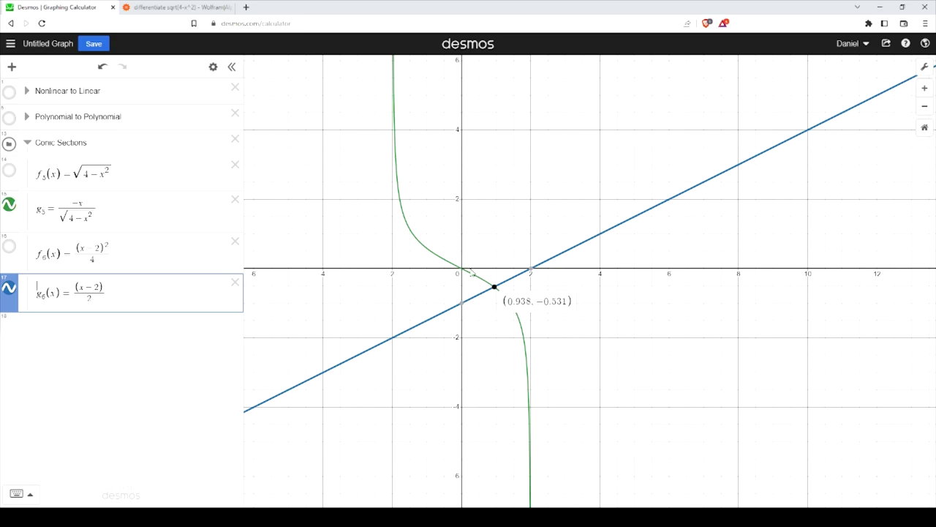
scroll(492, 295, up, 5)
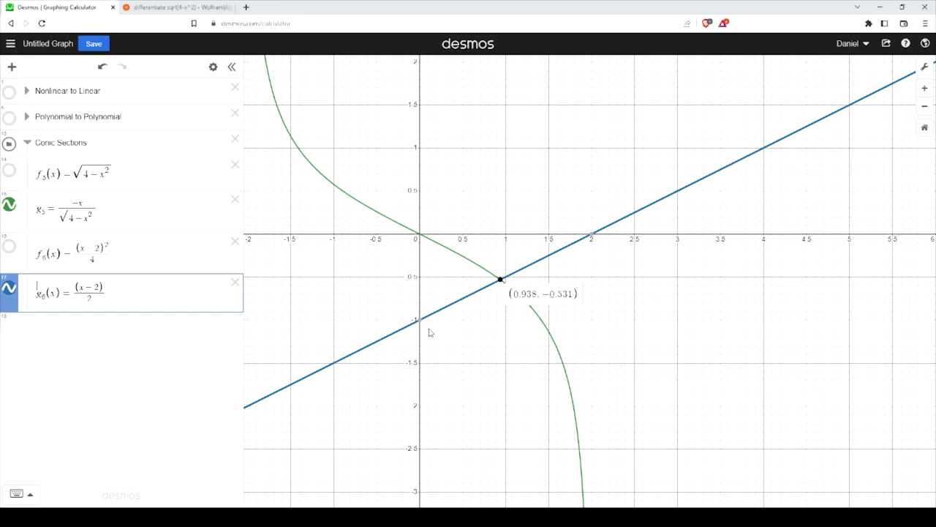
scroll(429, 334, down, 5)
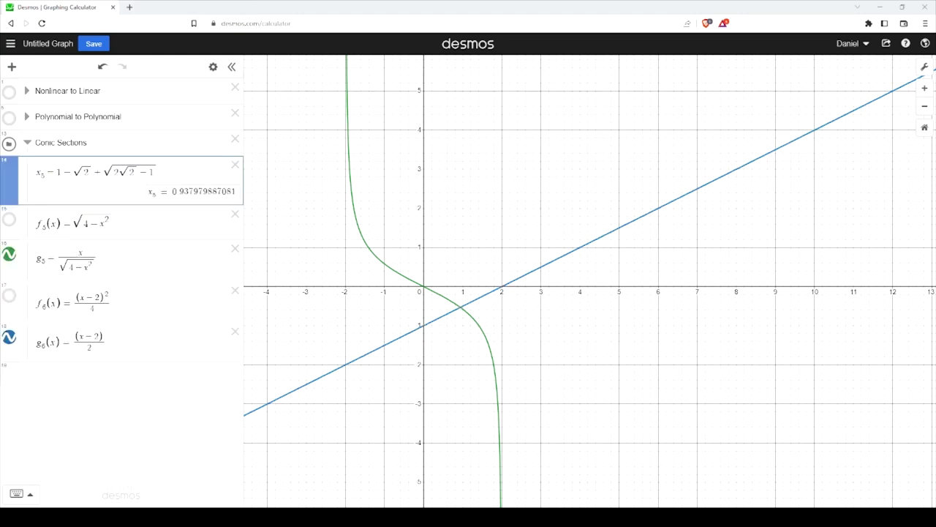
drag(158, 172, 33, 180)
click(156, 178)
drag(156, 175, 30, 176)
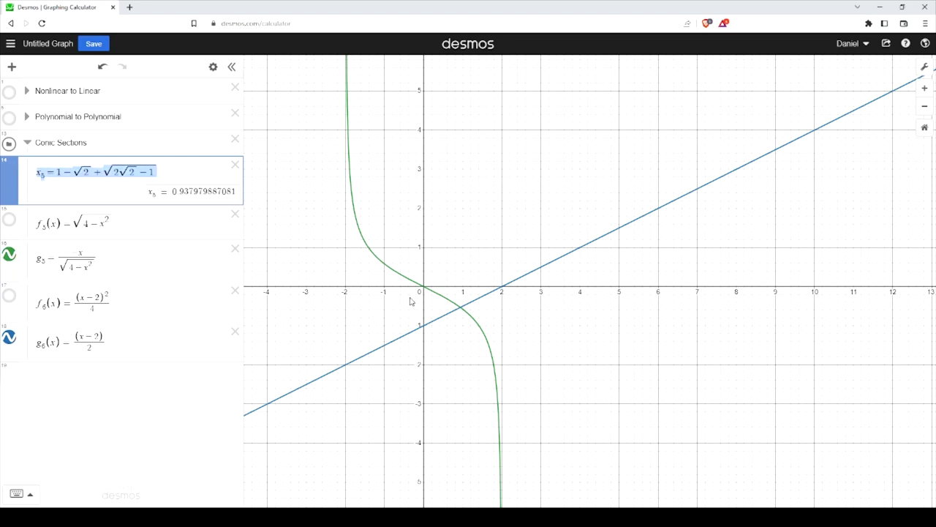
click(458, 310)
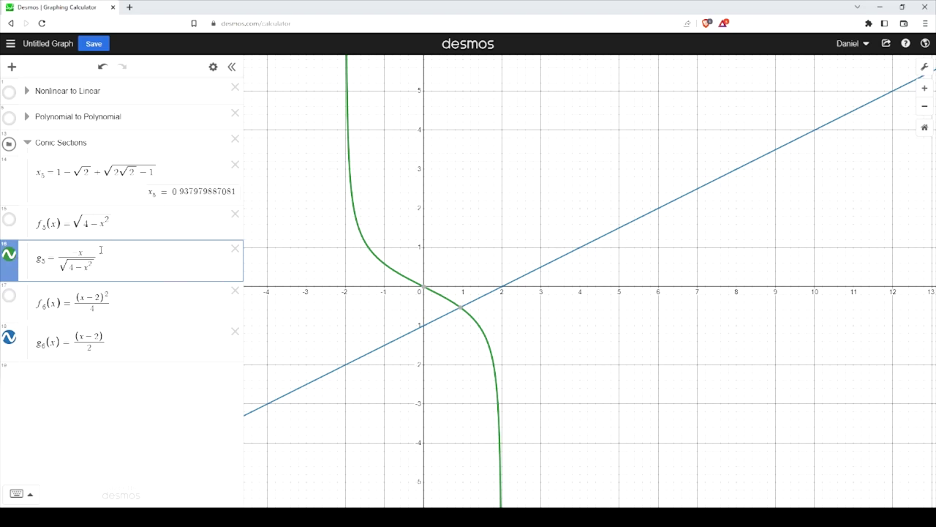
- Hide the derivative graphs g_5 and g_6(x) and show the semicircle f_5(x) and parabola f_6(x)
click(8, 254)
click(8, 337)
click(9, 295)
click(9, 220)
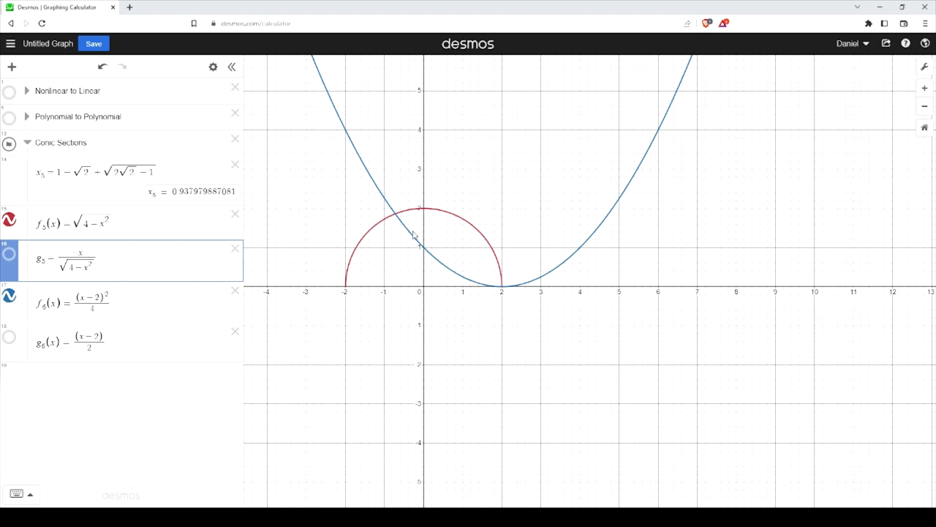
- Evaluate the semicircle at the matching-slope point by adding the expression f_5(x_5) below g_6(x)
click(477, 233)
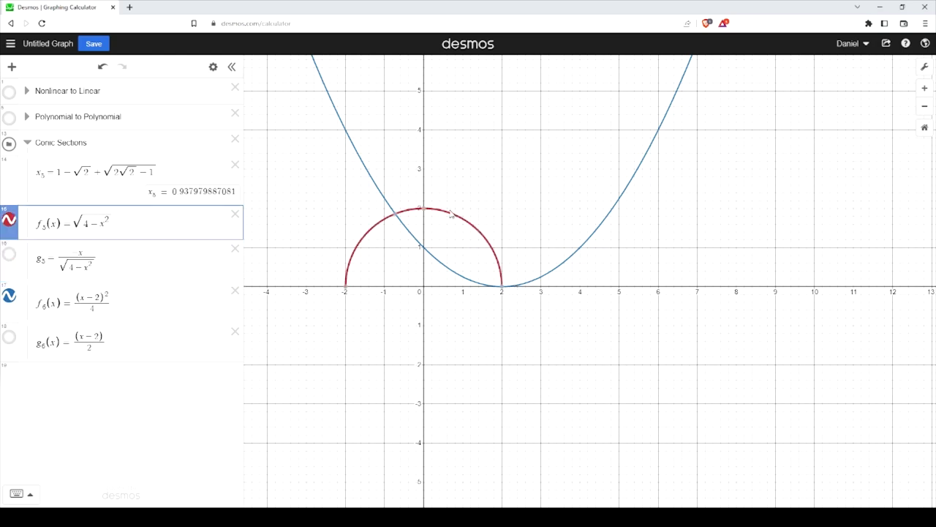
click(467, 285)
click(192, 170)
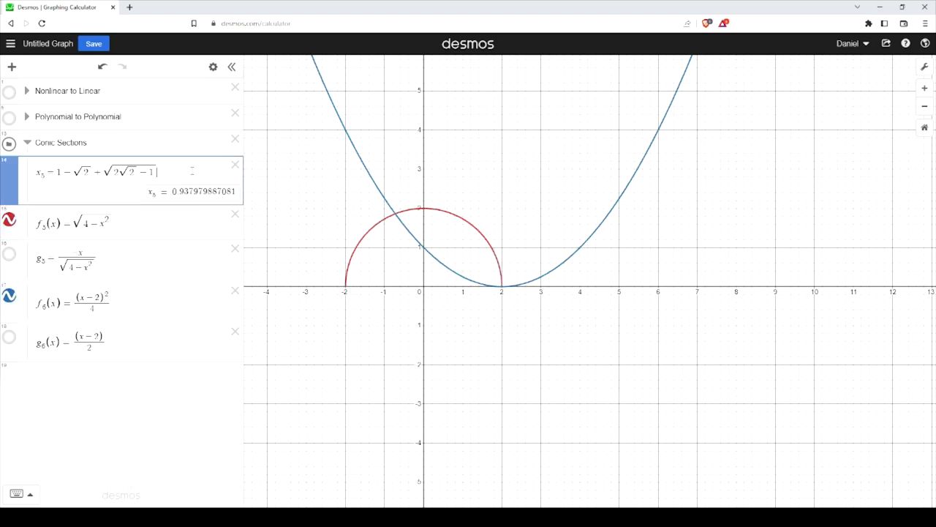
click(138, 229)
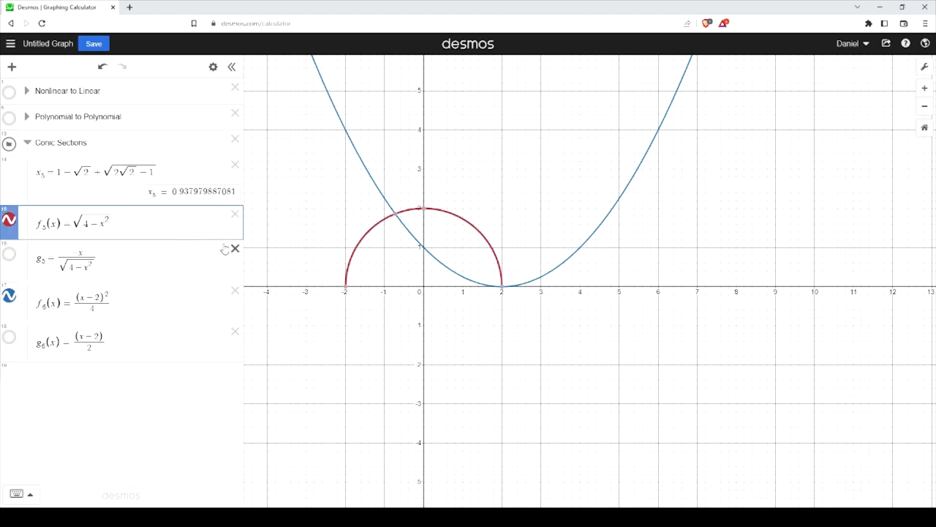
click(156, 343)
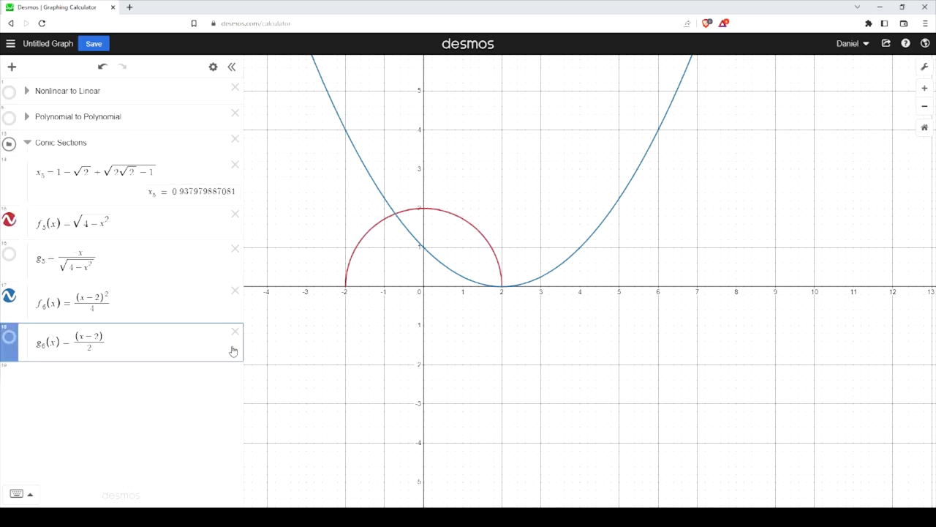
key(Return)
text(f)
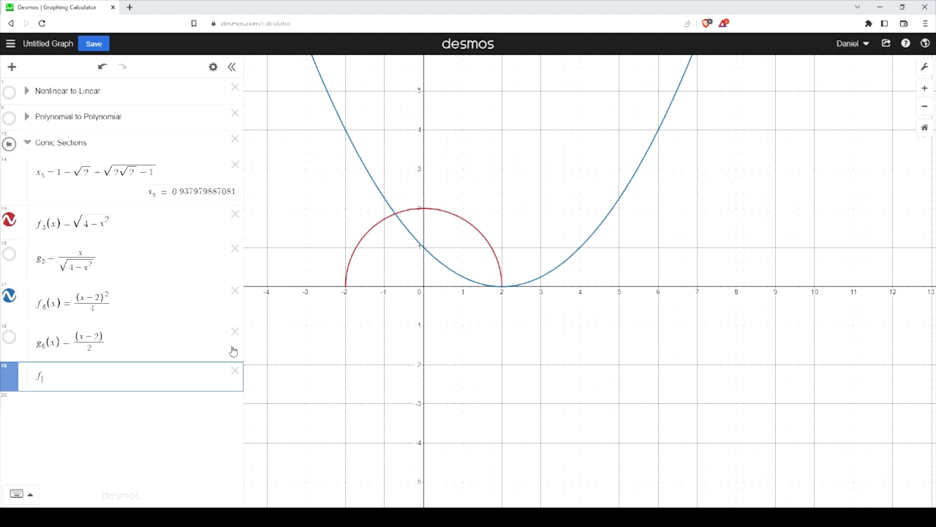
text(5(x))
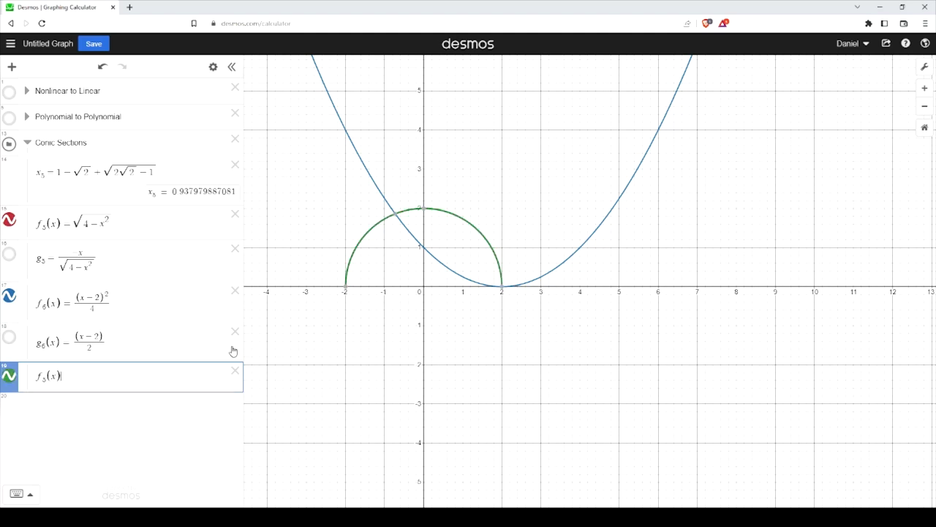
text())
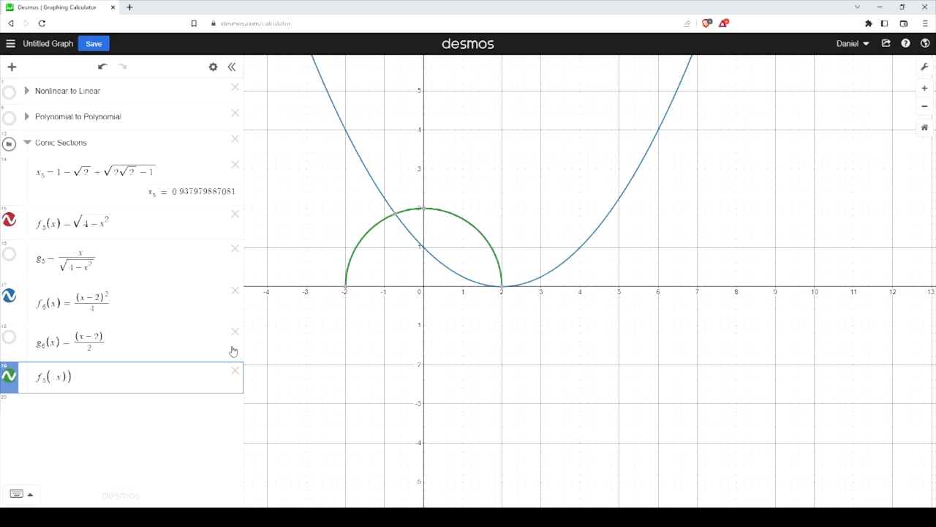
key(ctrl+z)
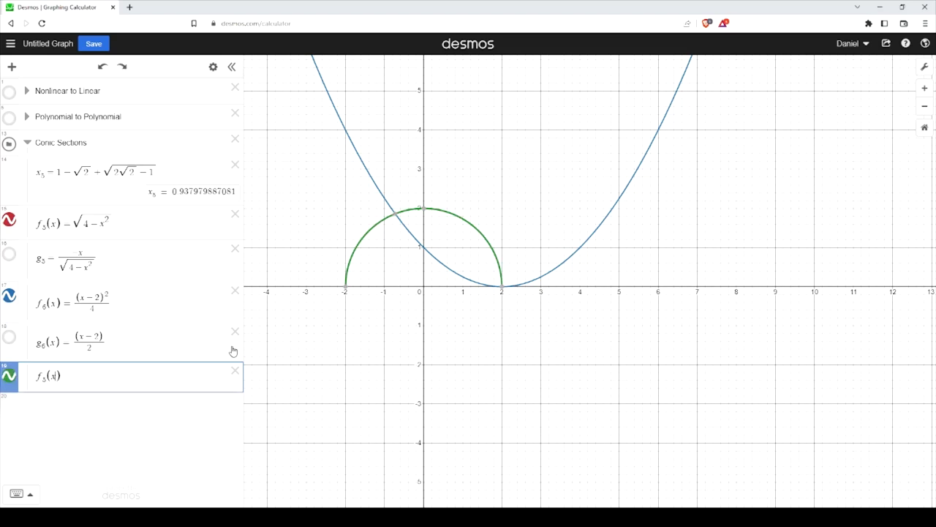
text(5))
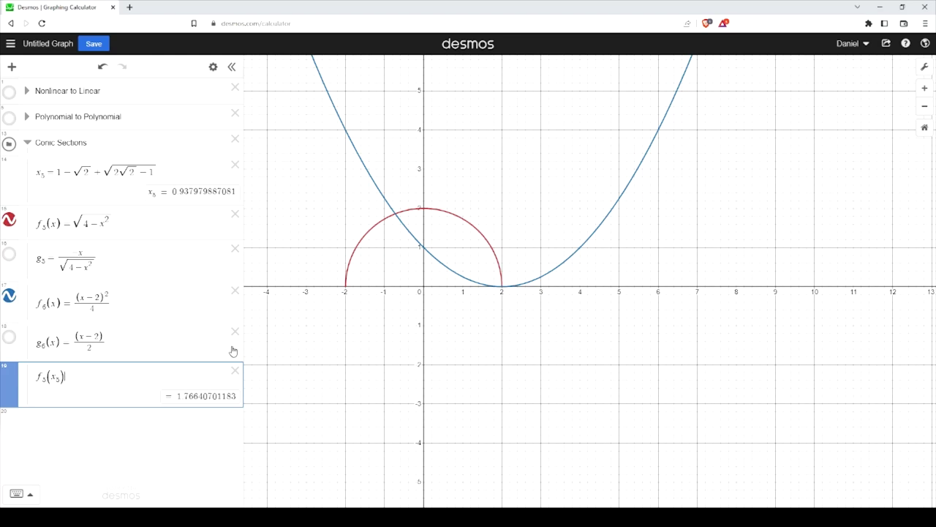
- Extend the check expression to the height difference f_5(x_5) - f_6(x_5), and highlight the x_5 definition
text(=)
text(f)
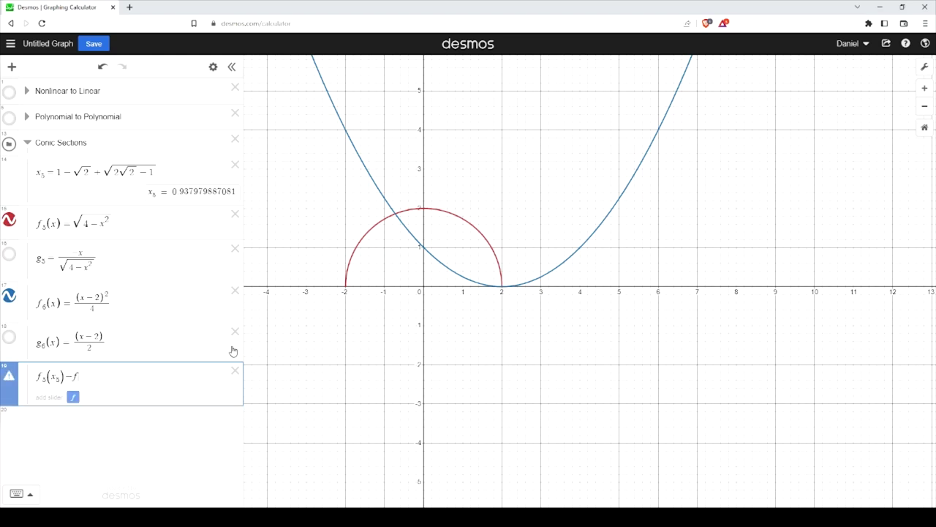
text(6(x5))
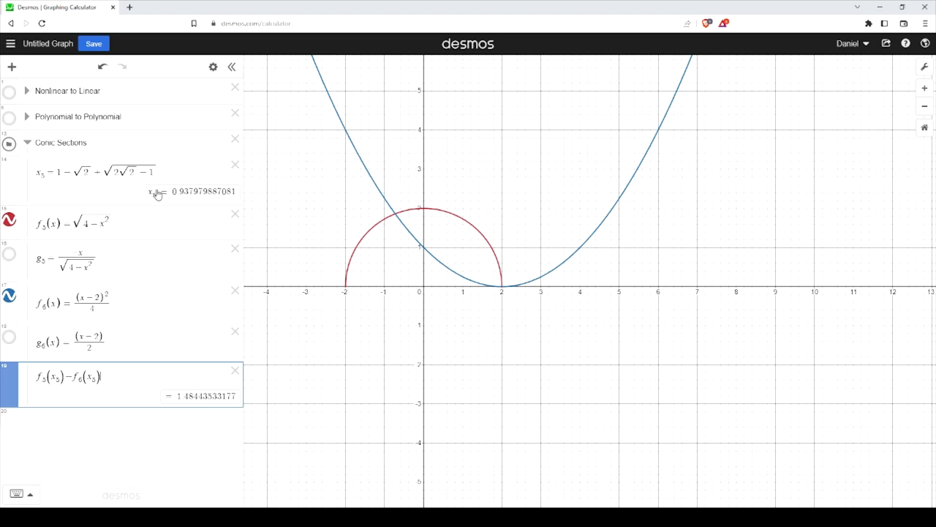
drag(156, 171, 34, 174)
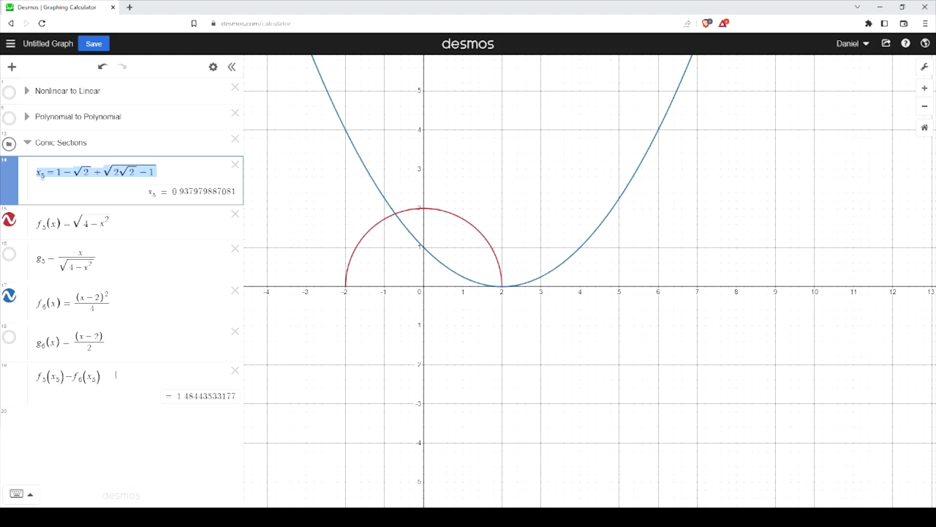
- Shift the semicircle down by subtracting 1.484 from f_5(x), and examine up close where it meets the parabola
click(137, 228)
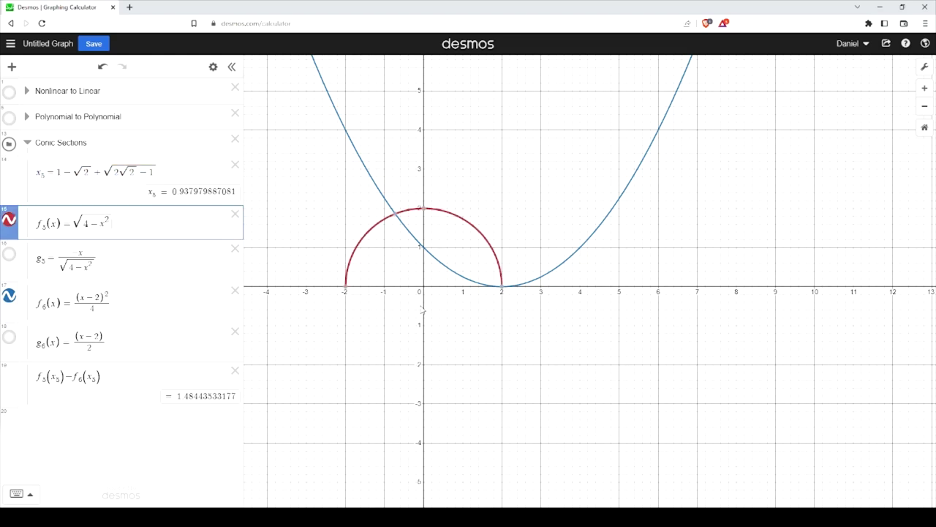
text(-1.484)
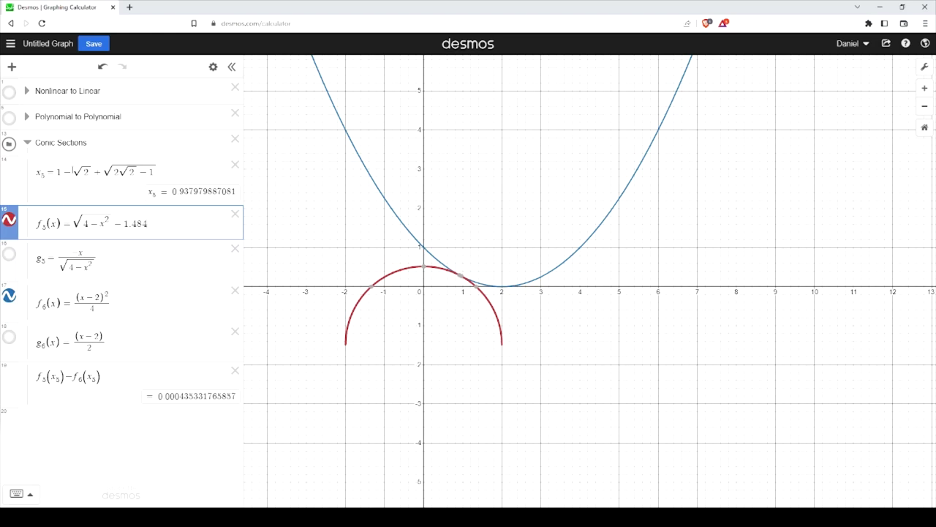
key(shift+Left)
key(shift+Left)
key(shift+Left)
key(shift+Left)
key(shift+Left)
mouse_move(467, 281)
scroll(467, 281, up, 5)
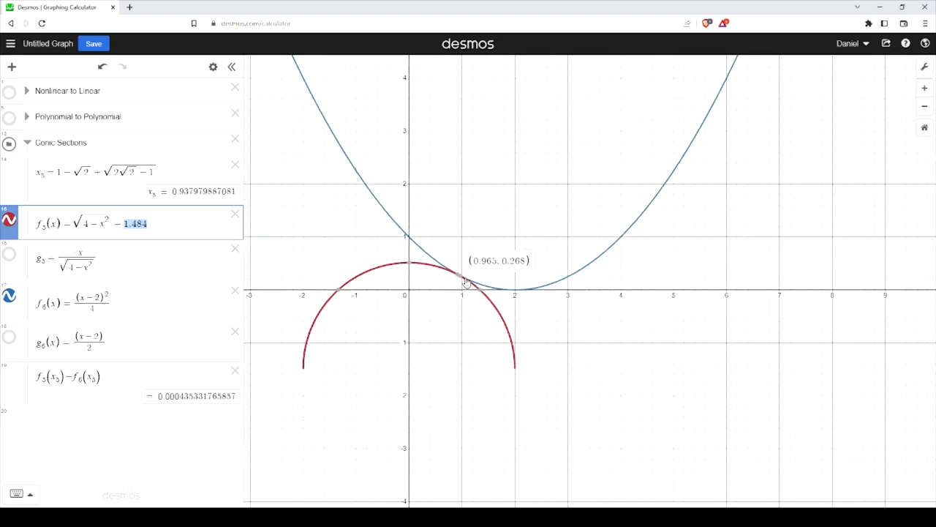
scroll(464, 279, up, 3)
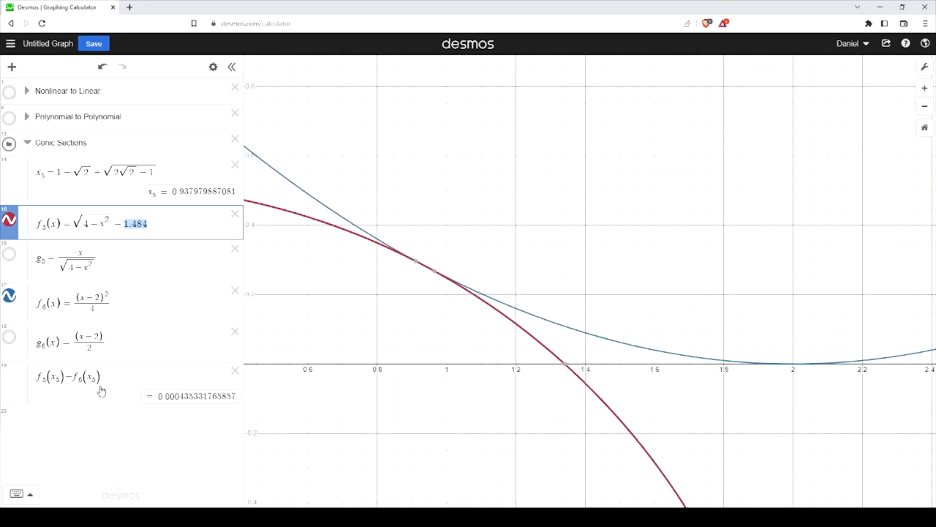
- Remove the 1.484 offset from f_5(x) and return the graph to its earlier view
click(161, 223)
key(ctrl+z)
key(BackSpace)
key(BackSpace)
key(BackSpace)
key(BackSpace)
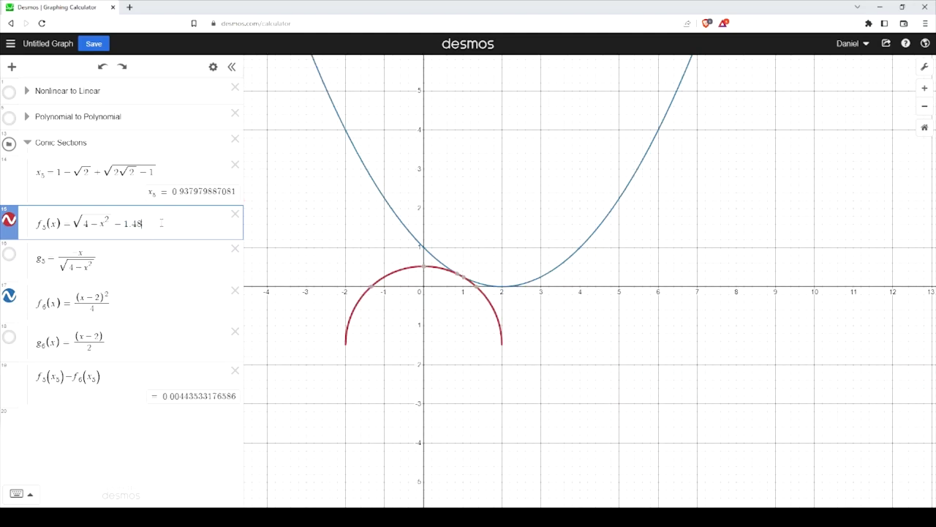
key(BackSpace)
key(BackSpace)
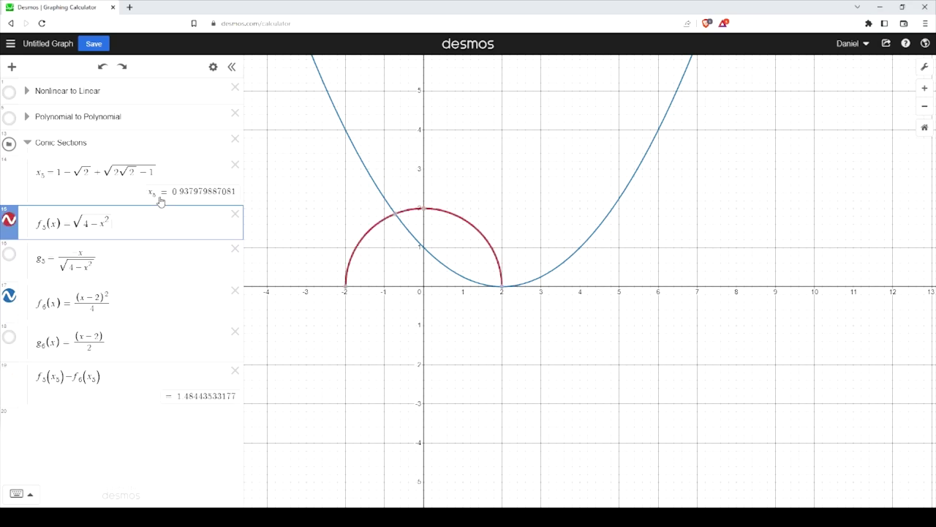
- Define the vertical offset y_5 = 1.48443533177 in a new expression below x_5
click(180, 170)
key(Return)
text(y_5)
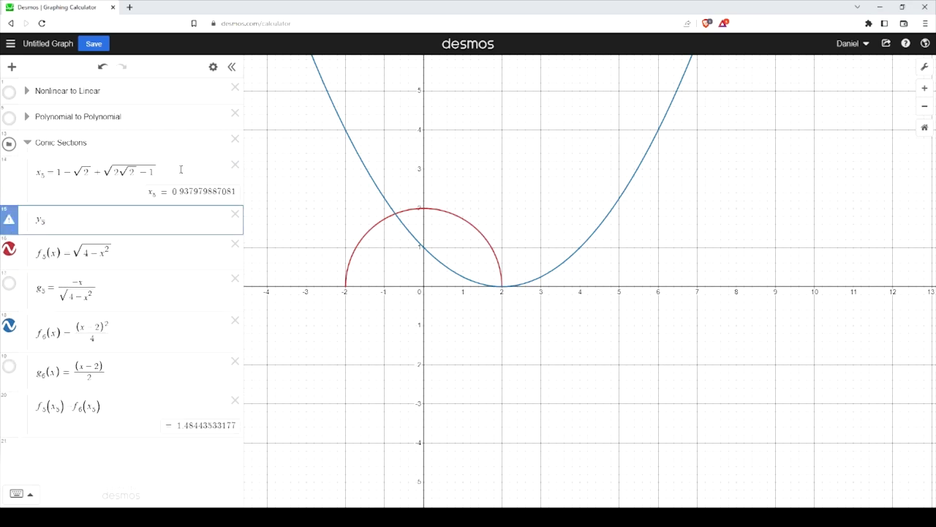
text(=1.4844)
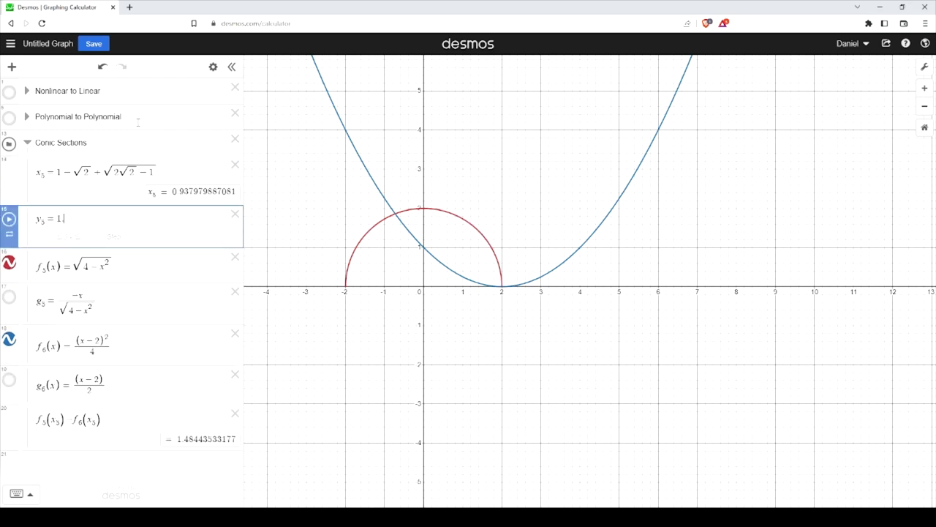
text(33)
text(33177)
- Subtract y_5 from f_5(x) to lower the semicircle onto the parabola, and delete the height-difference expression
click(152, 263)
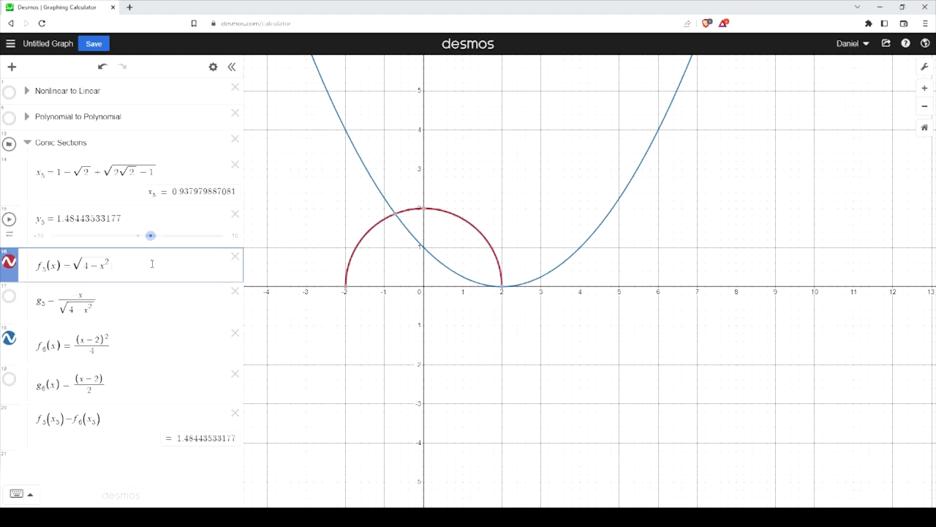
text(-y_5)
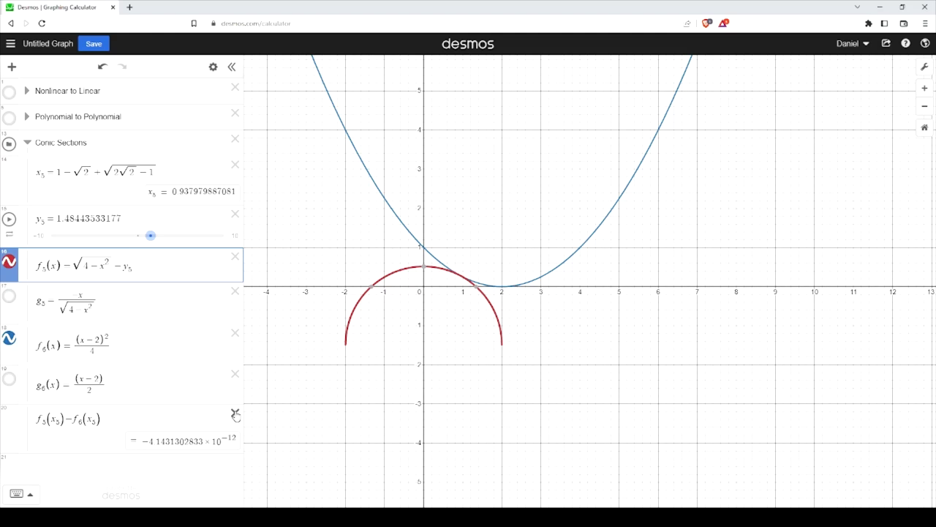
click(235, 415)
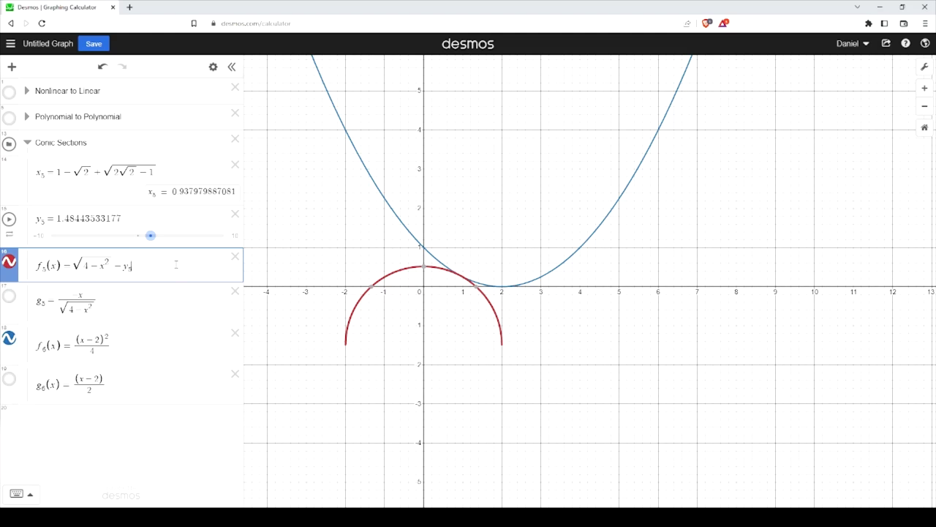
- Restrict the semicircle f_5(x) to x < x_5 and the parabola f_6(x) to x ≥ x_5
text({x<)
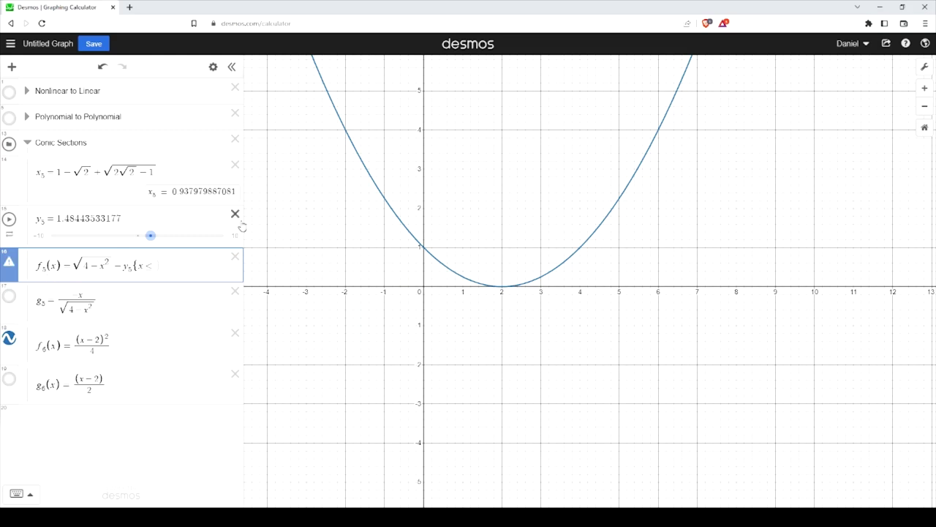
text(x_5)
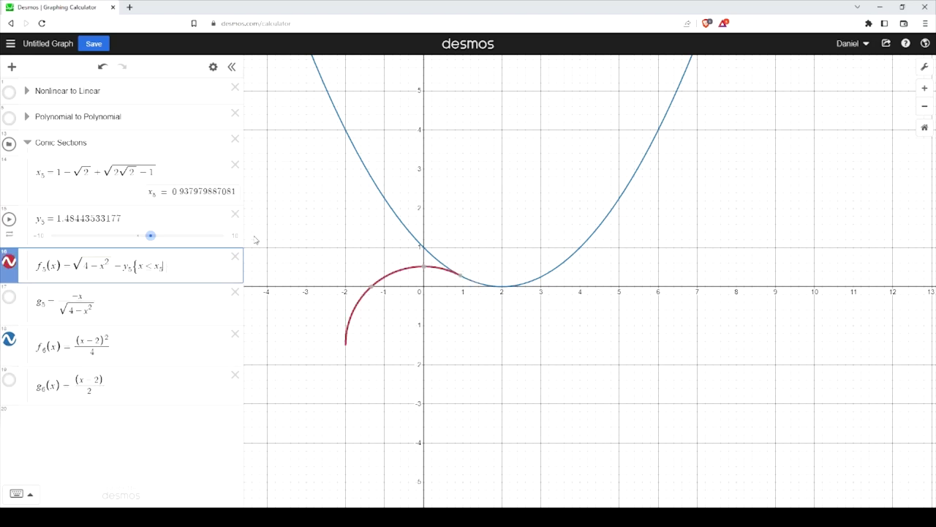
text(})
click(159, 348)
text({x)
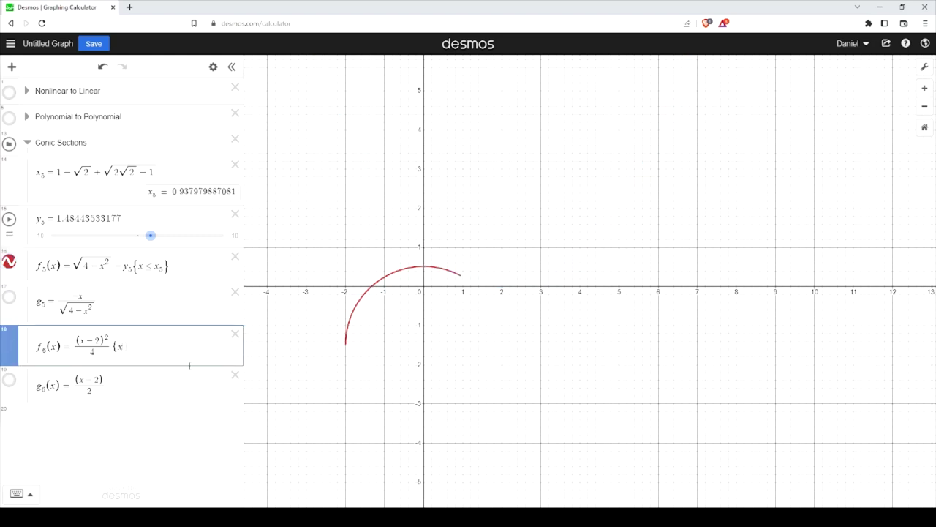
text(>=x_5)
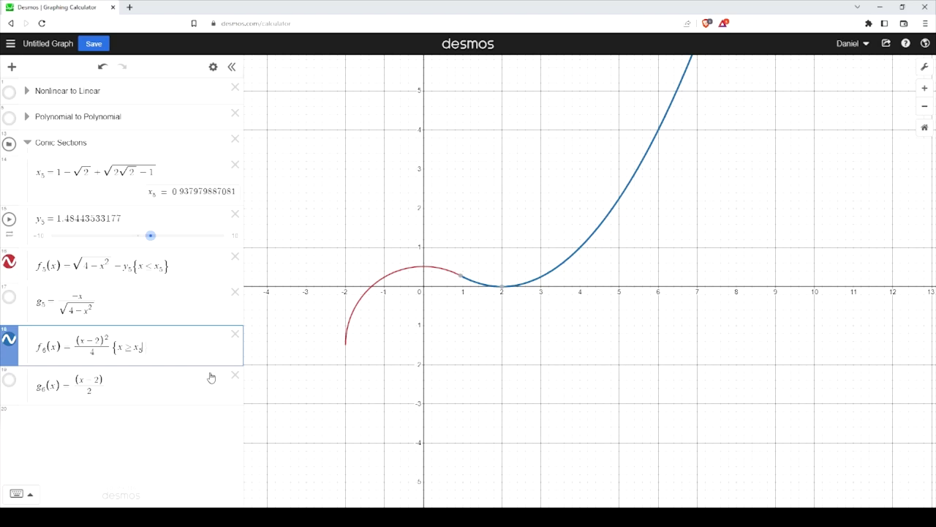
text(})
click(76, 266)
drag(76, 266, 113, 265)
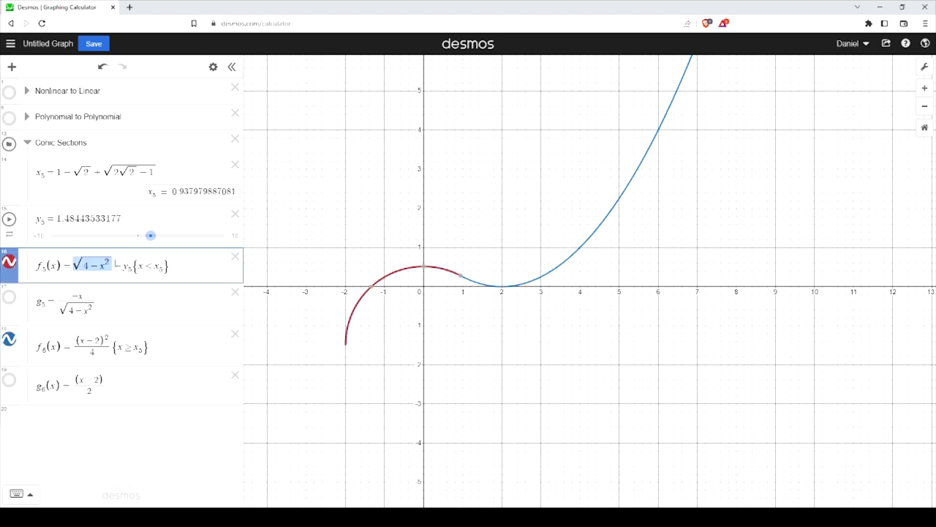
key(Right)
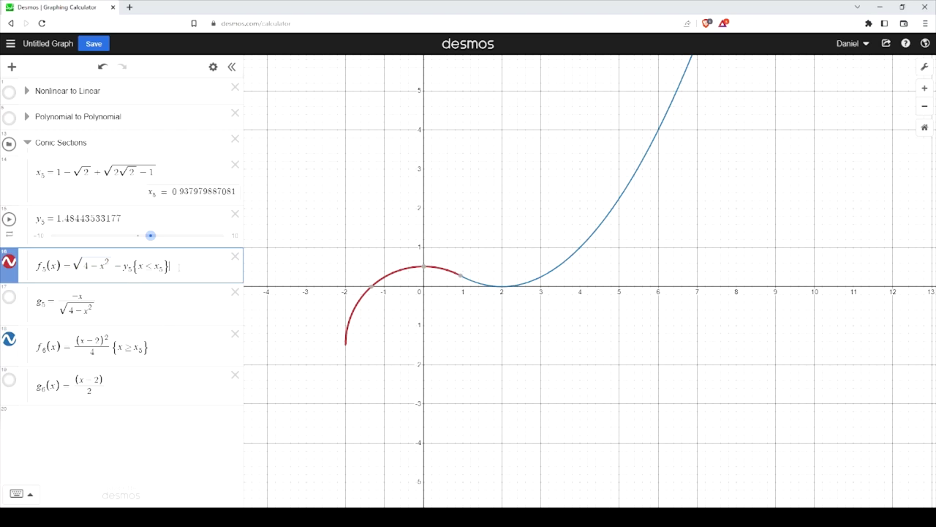